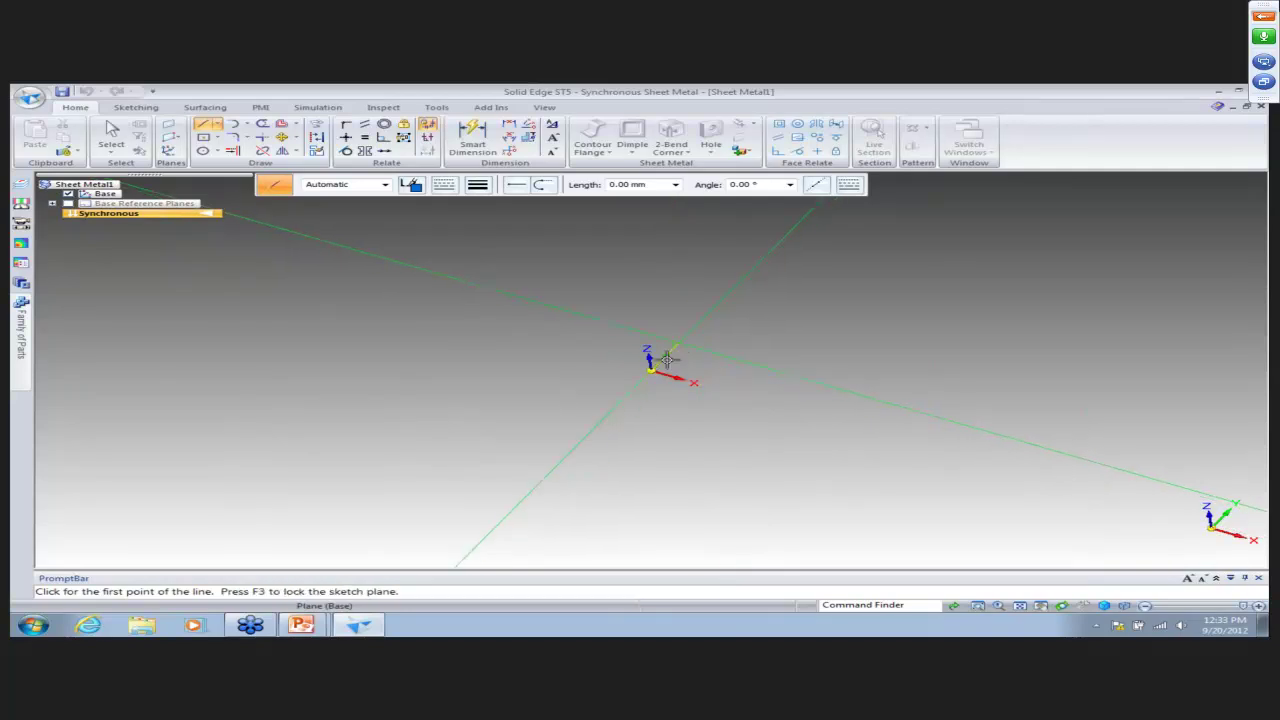
pyautogui.click(650, 371)
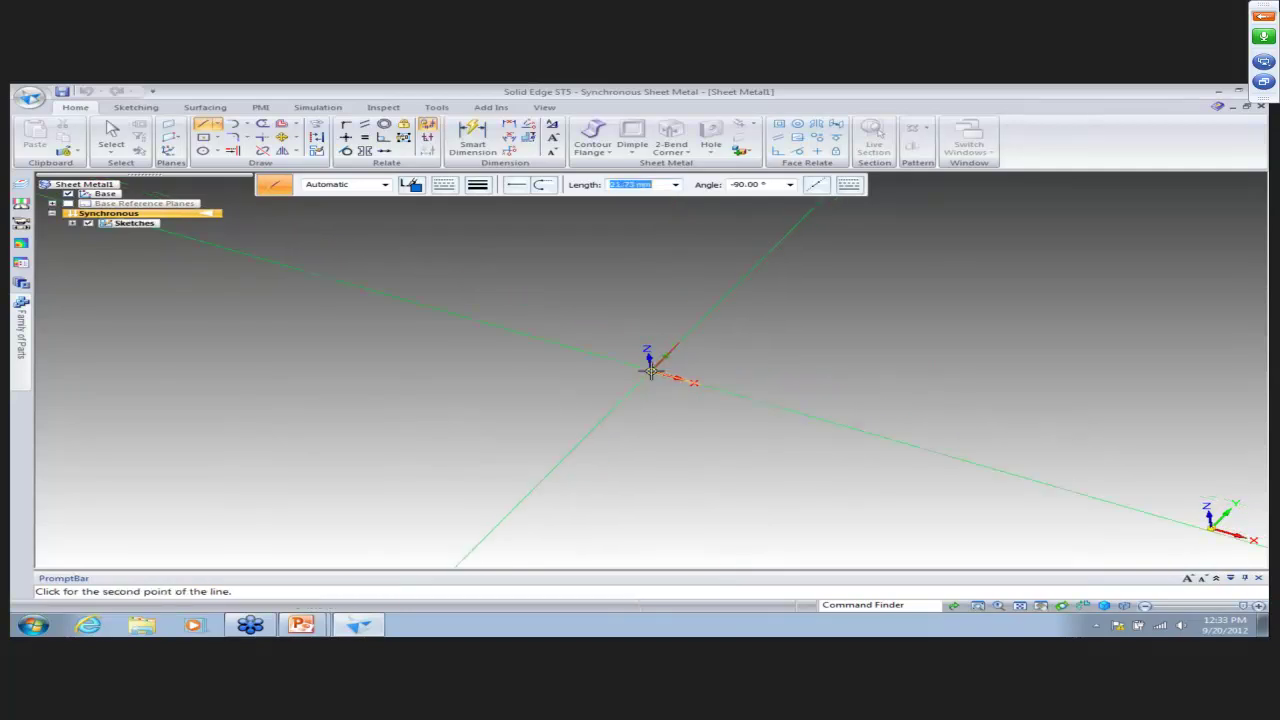
pyautogui.keyDown('shift'); pyautogui.moveTo(650, 371); pyautogui.dragTo(491, 466, button='middle'); pyautogui.keyUp('shift')
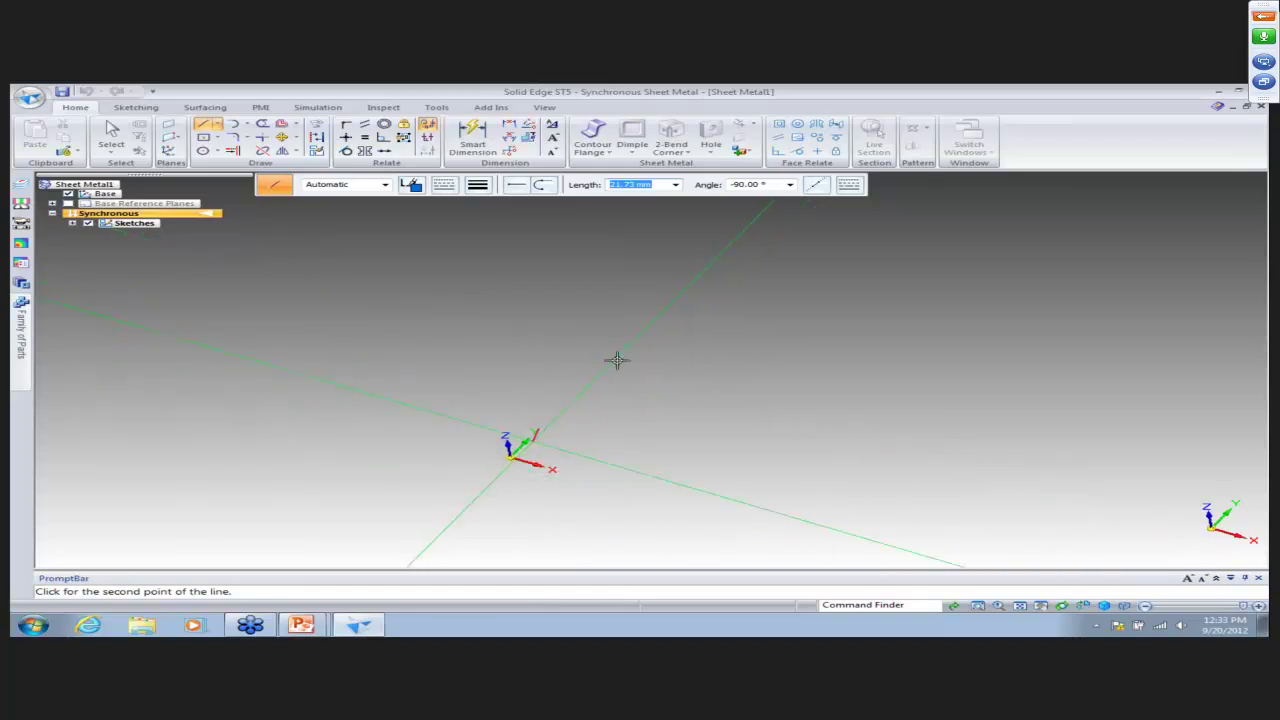
pyautogui.press('Escape')
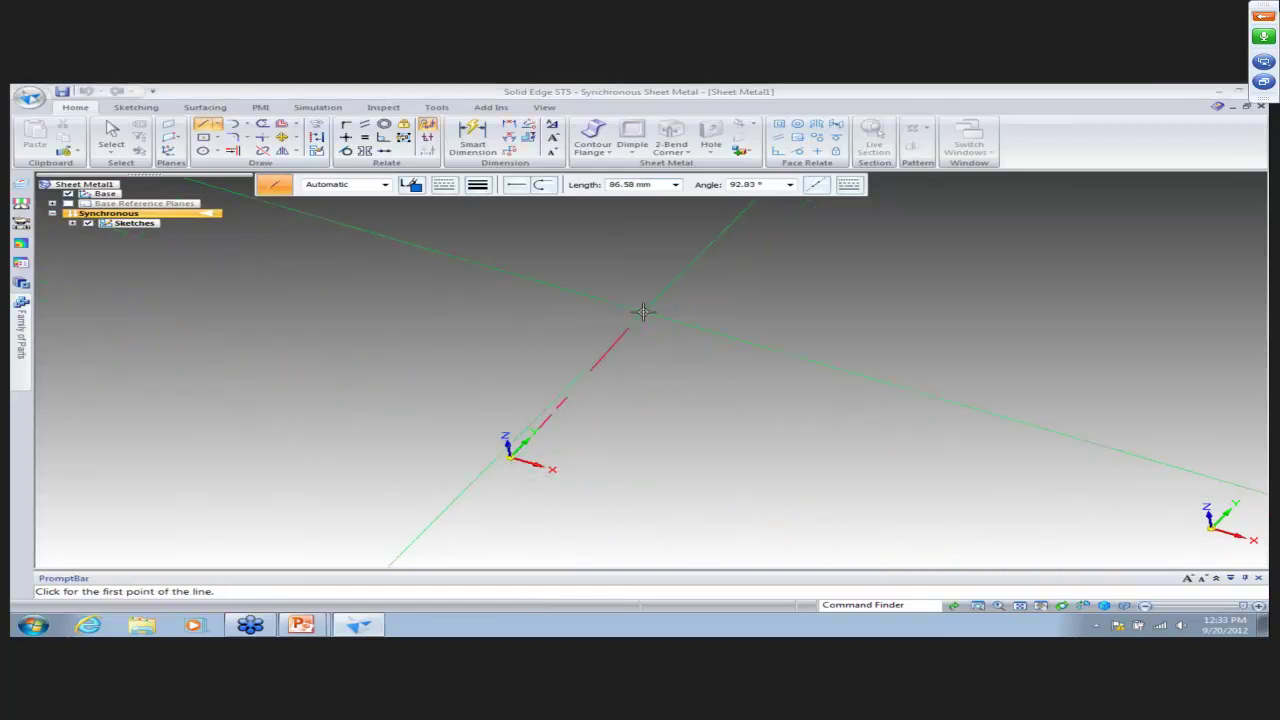
pyautogui.press('Escape')
# Draw a 300 mm line at 90° from the origin along the Y axis.
pyautogui.click(199, 128)
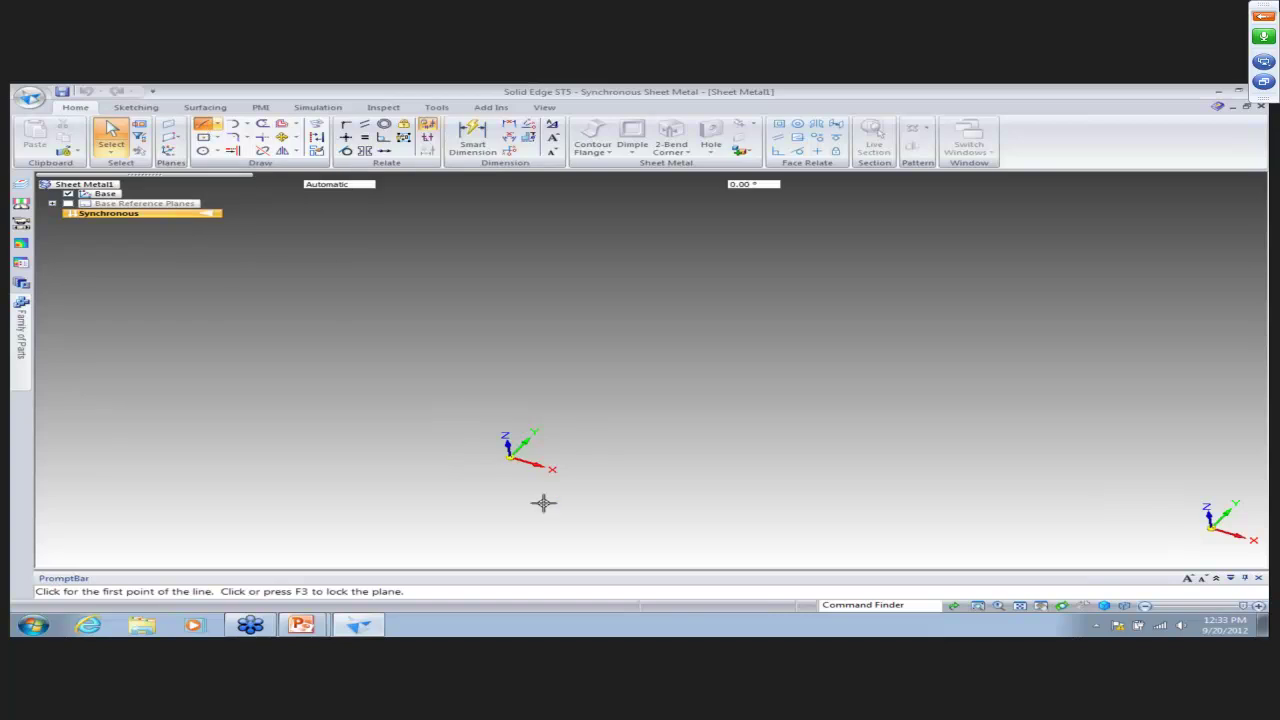
pyautogui.click(624, 318)
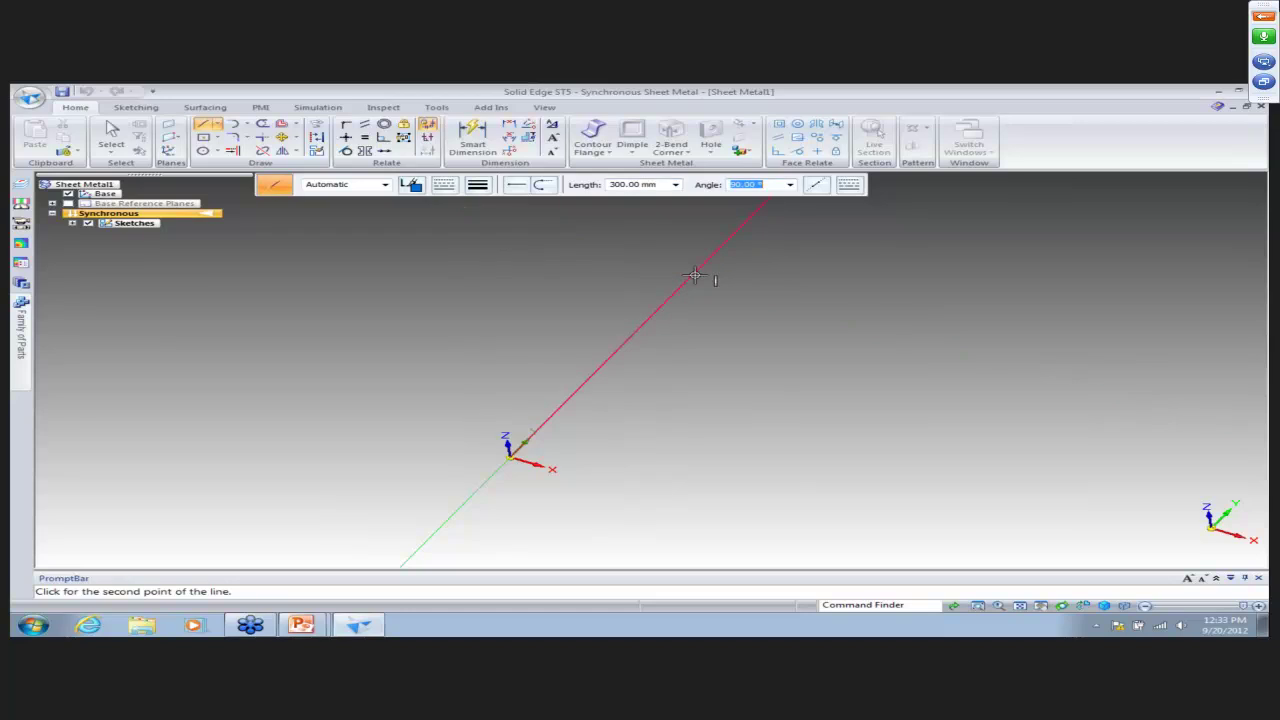
pyautogui.click(695, 275)
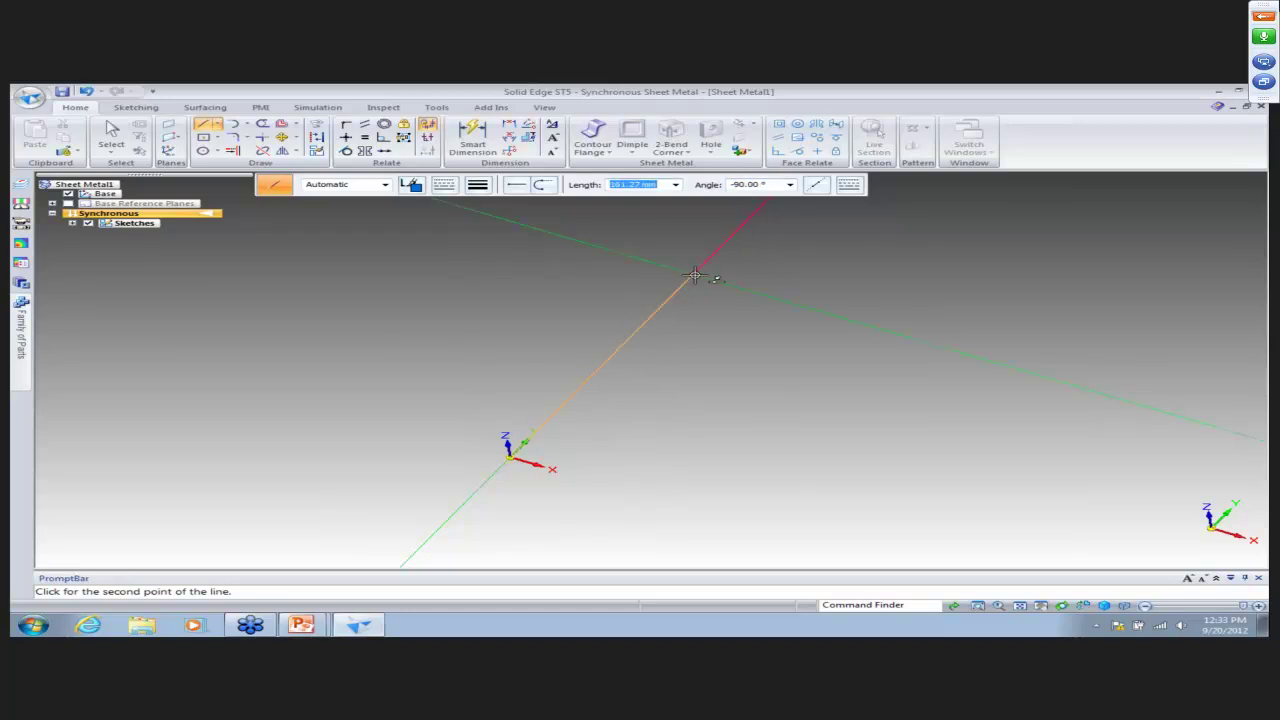
# Continue the profile with a 500 mm line parallel to the X axis from the first line's end.
pyautogui.scroll(4, 695, 275)
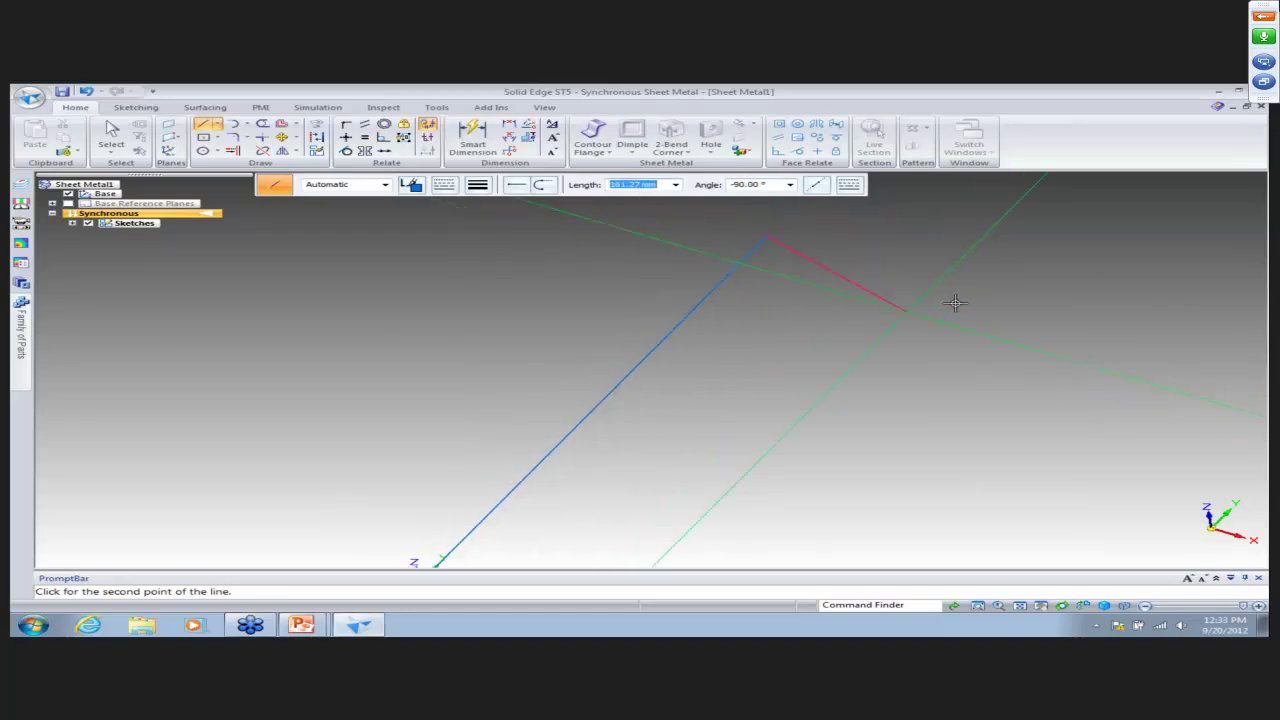
pyautogui.scroll(3, 960, 350)
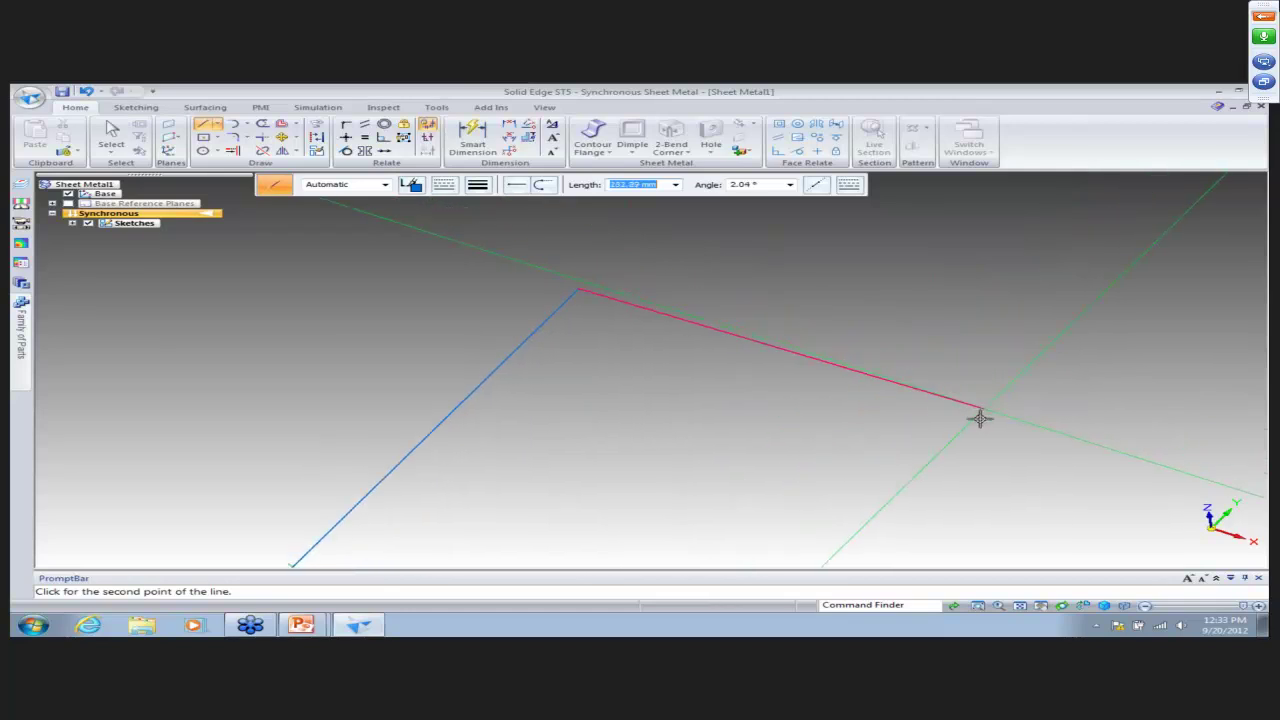
pyautogui.write('500')
pyautogui.press('Tab')
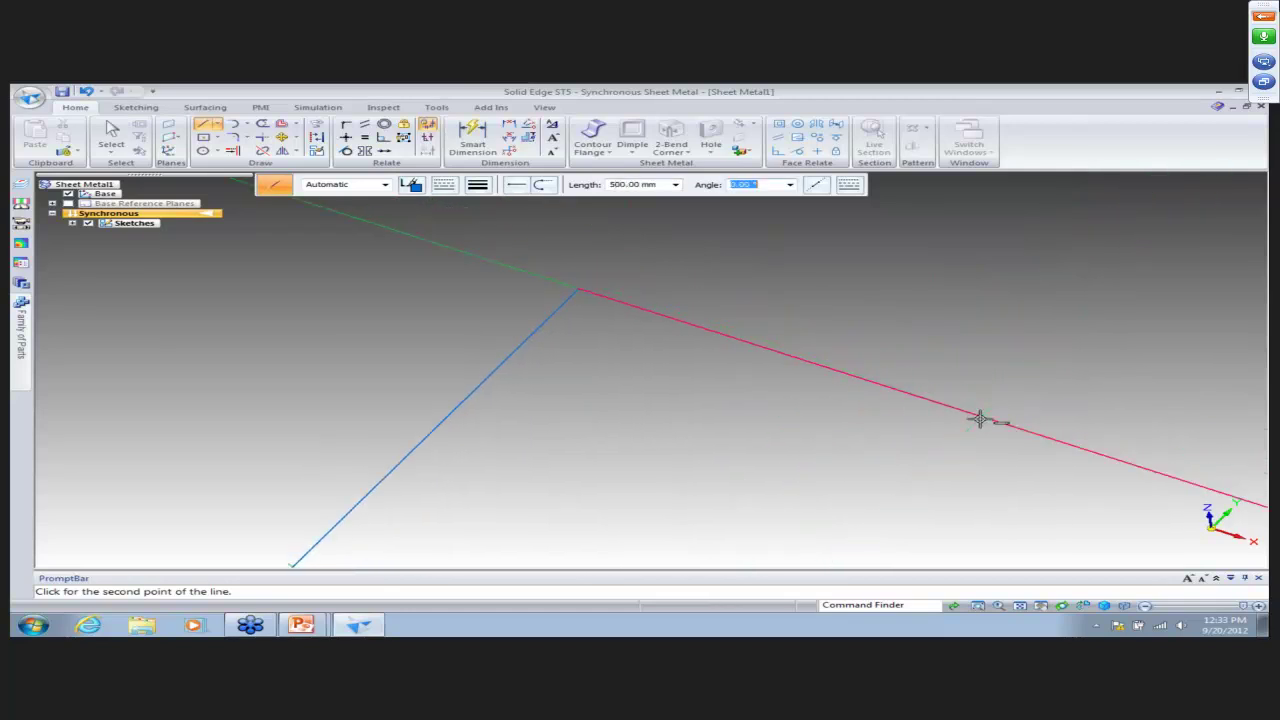
# Add a 200 mm line at -90° from the end of the 500 mm line.
pyautogui.hotkey('ctrl', 'f')
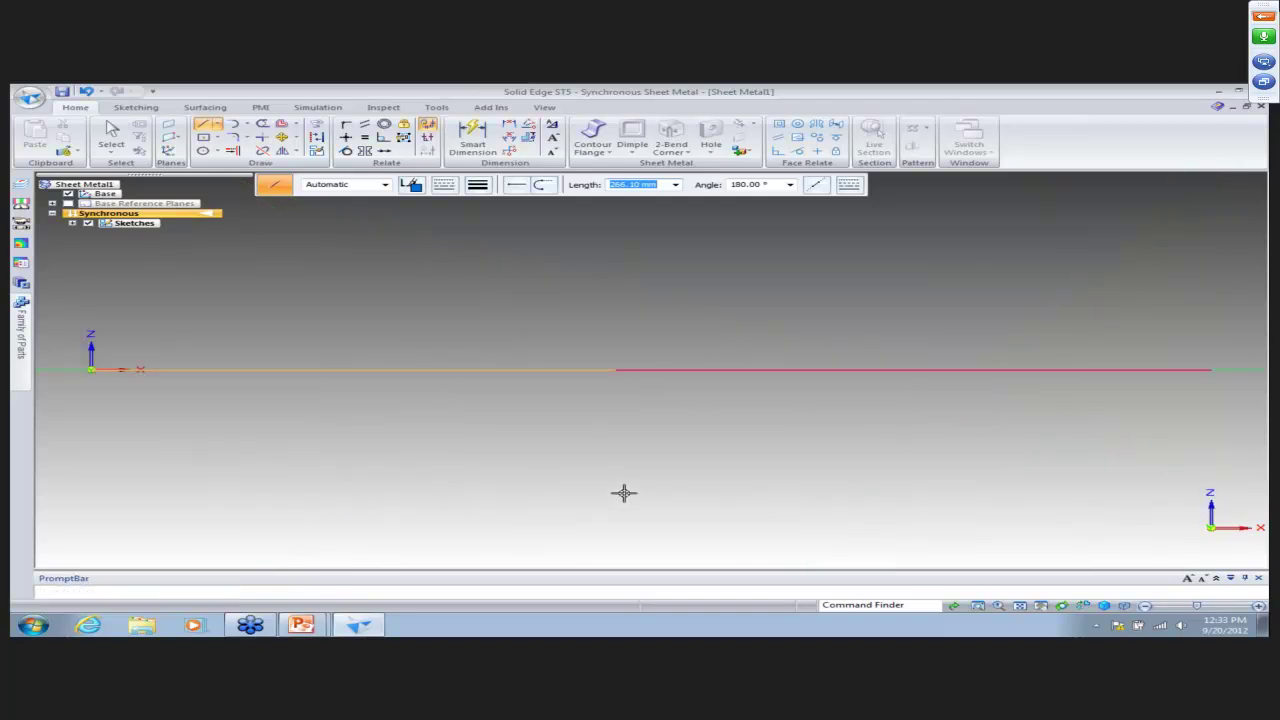
pyautogui.click(1104, 606)
pyautogui.click(1183, 557)
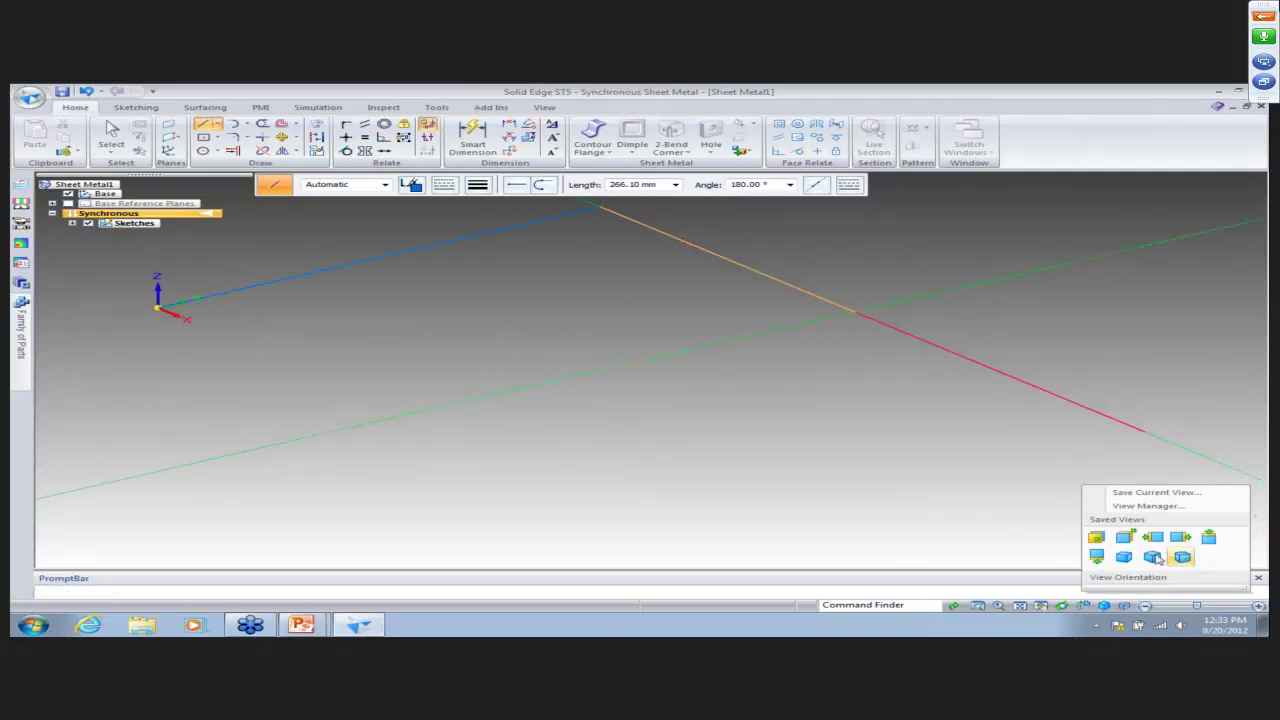
pyautogui.click(1153, 557)
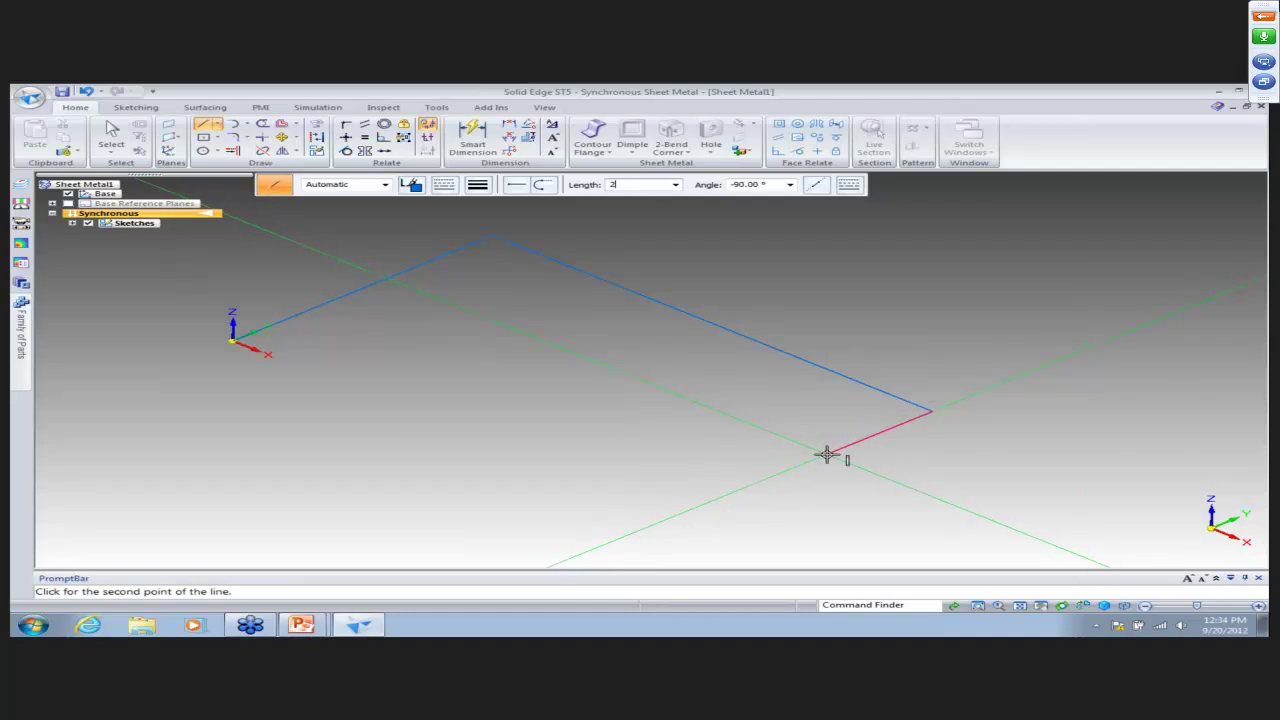
pyautogui.write('200')
pyautogui.press('Tab')
pyautogui.click(786, 469)
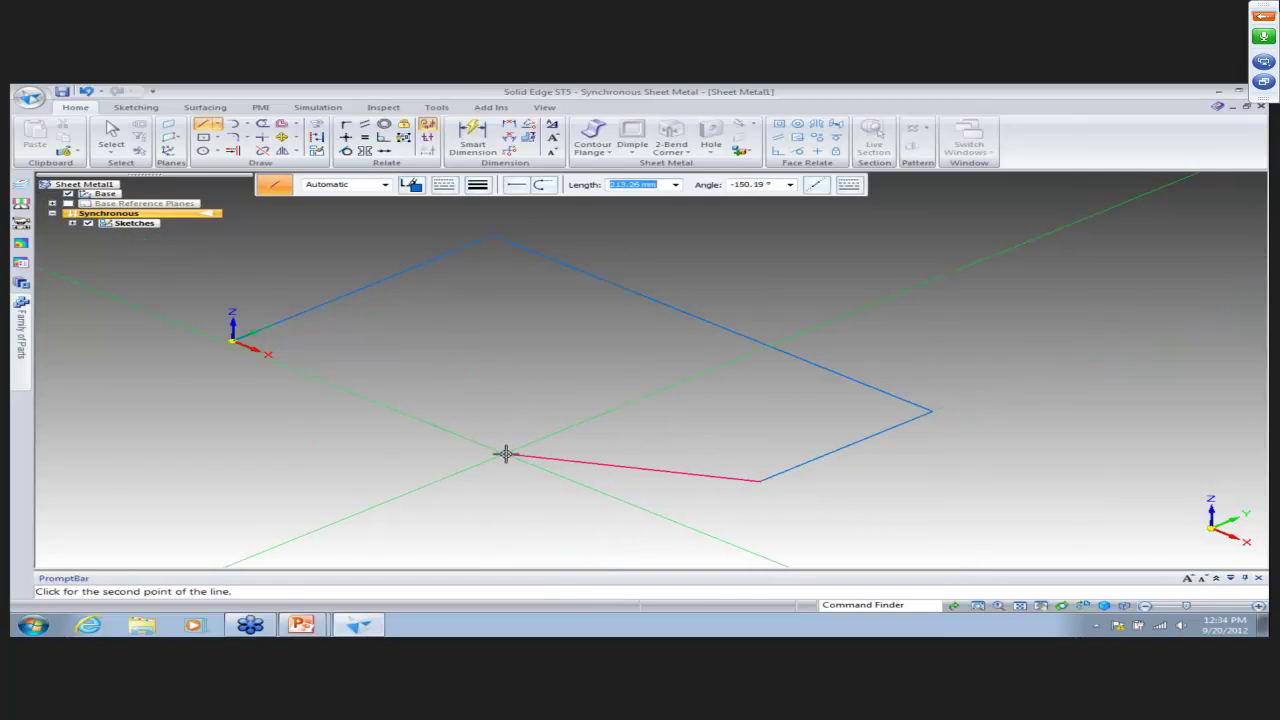
# Close the profile with a slanted line and a line about 317 mm long along the X axis back to the origin.
pyautogui.click(511, 452)
pyautogui.click(233, 341)
pyautogui.press('Escape')
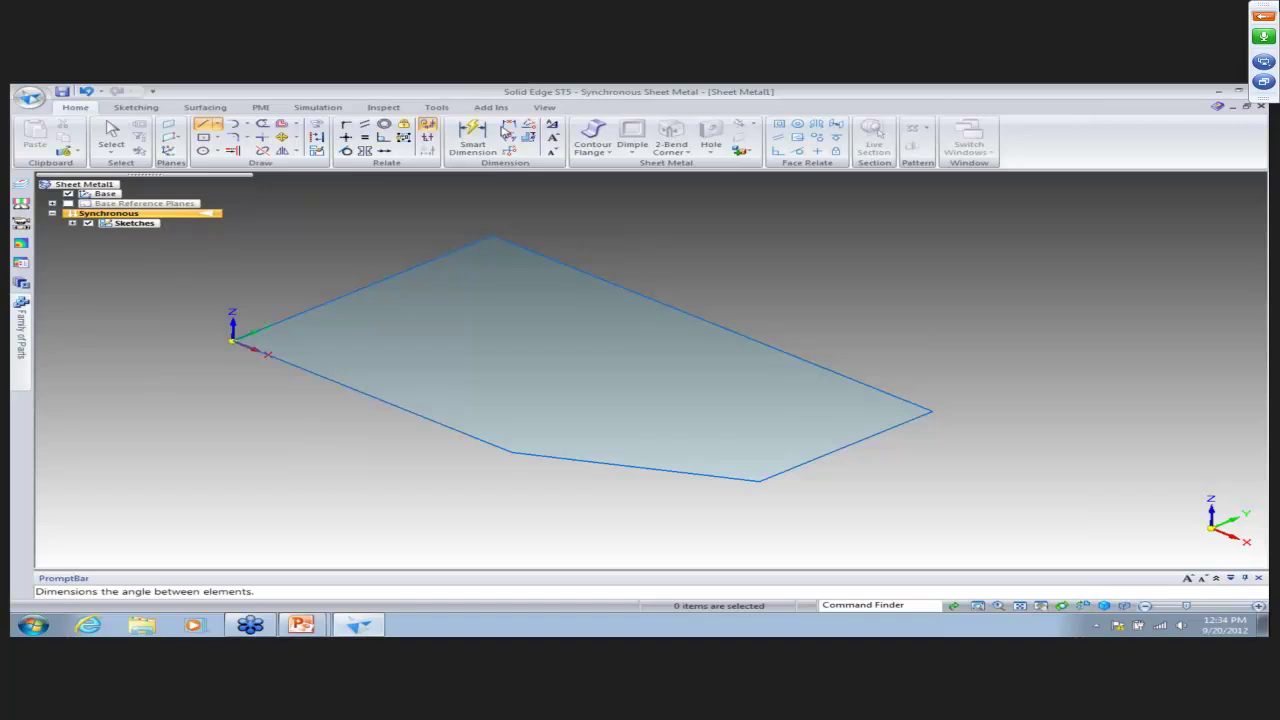
# Dimension the profile's edge along the X axis at 300 mm and dimension the short end edge opposite the origin.
pyautogui.click(472, 135)
pyautogui.click(417, 414)
pyautogui.click(335, 453)
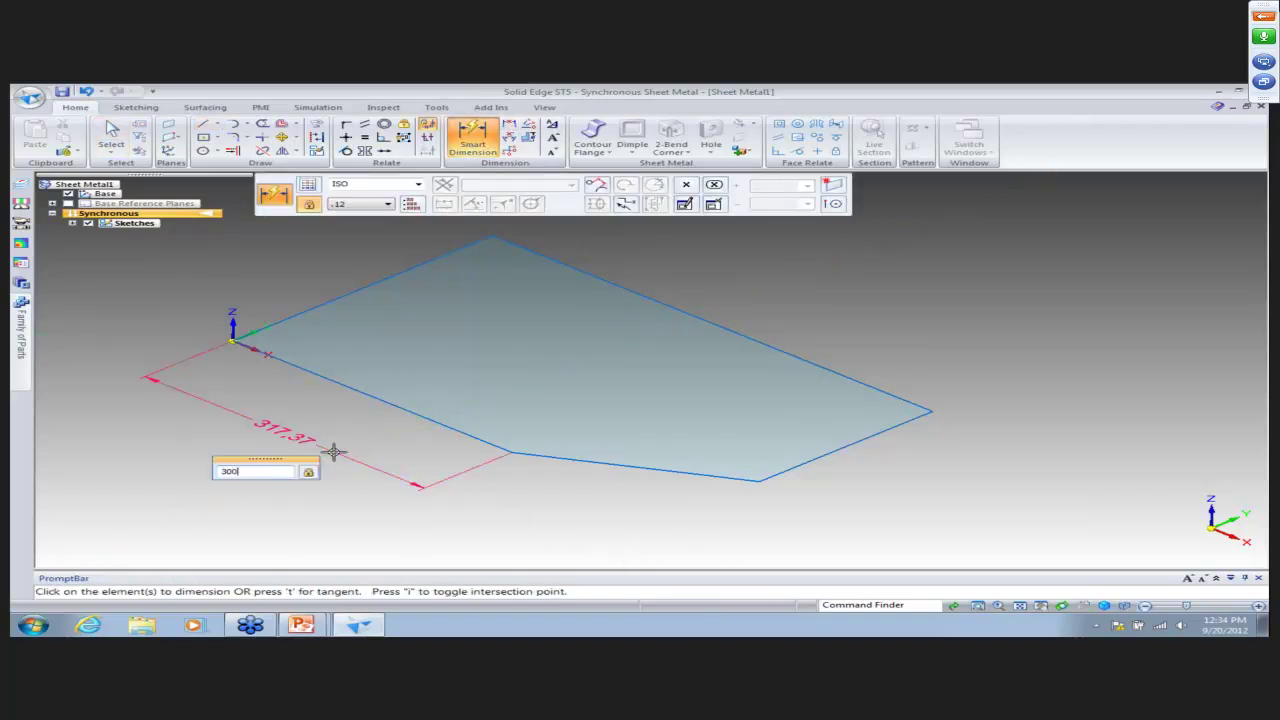
pyautogui.press('Return')
pyautogui.click(831, 451)
pyautogui.click(885, 486)
pyautogui.press('Escape')
pyautogui.press('Escape')
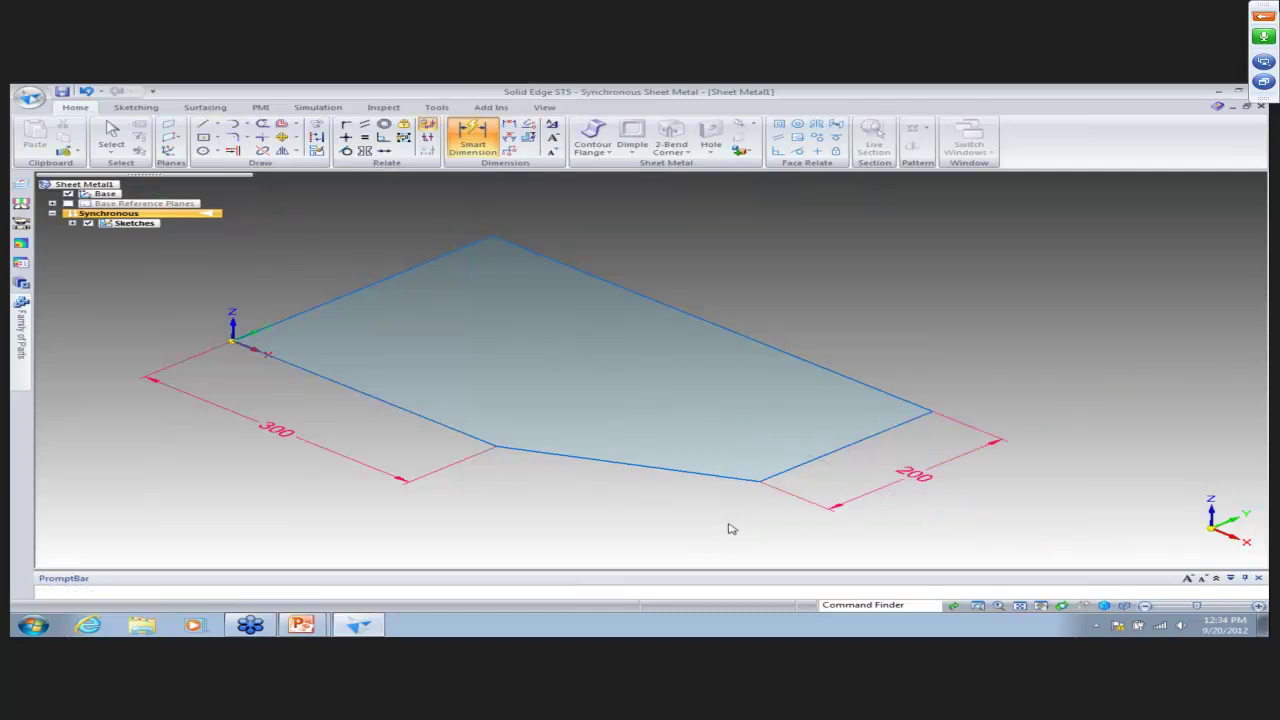
# Create the base sheet metal tab from the closed sketch region.
pyautogui.click(520, 398)
pyautogui.click(517, 427)
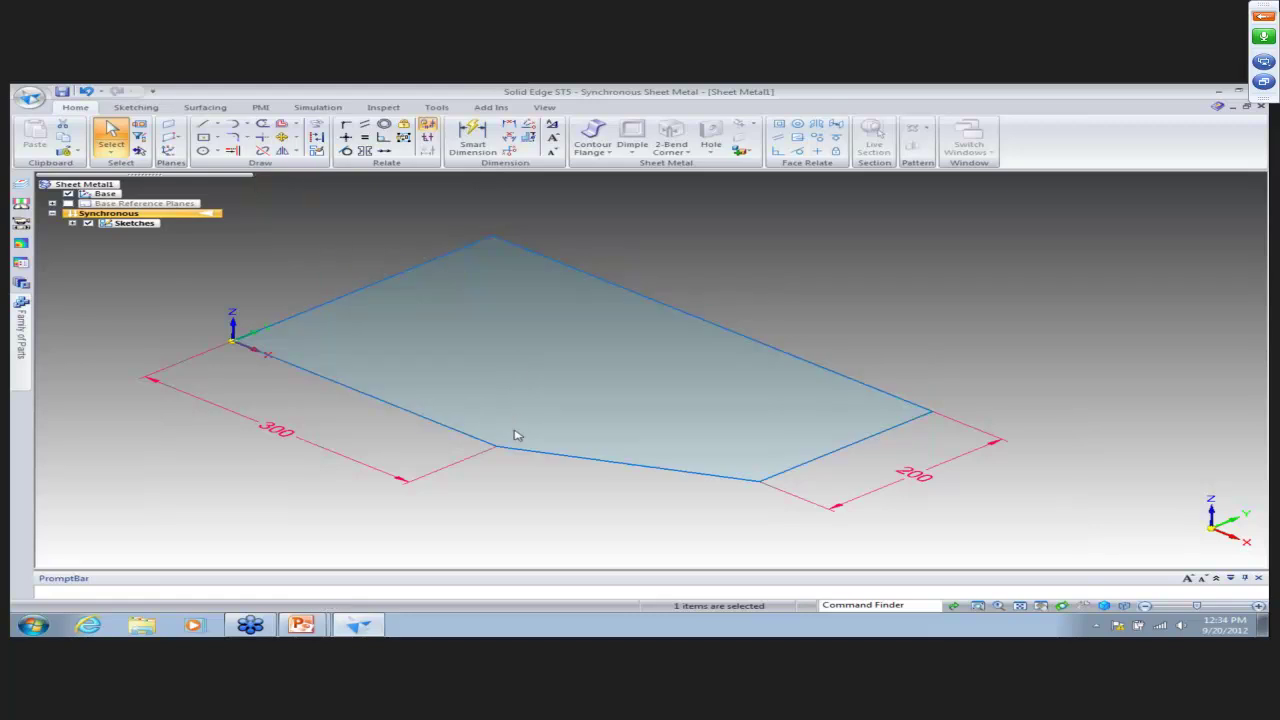
pyautogui.rightClick(524, 493)
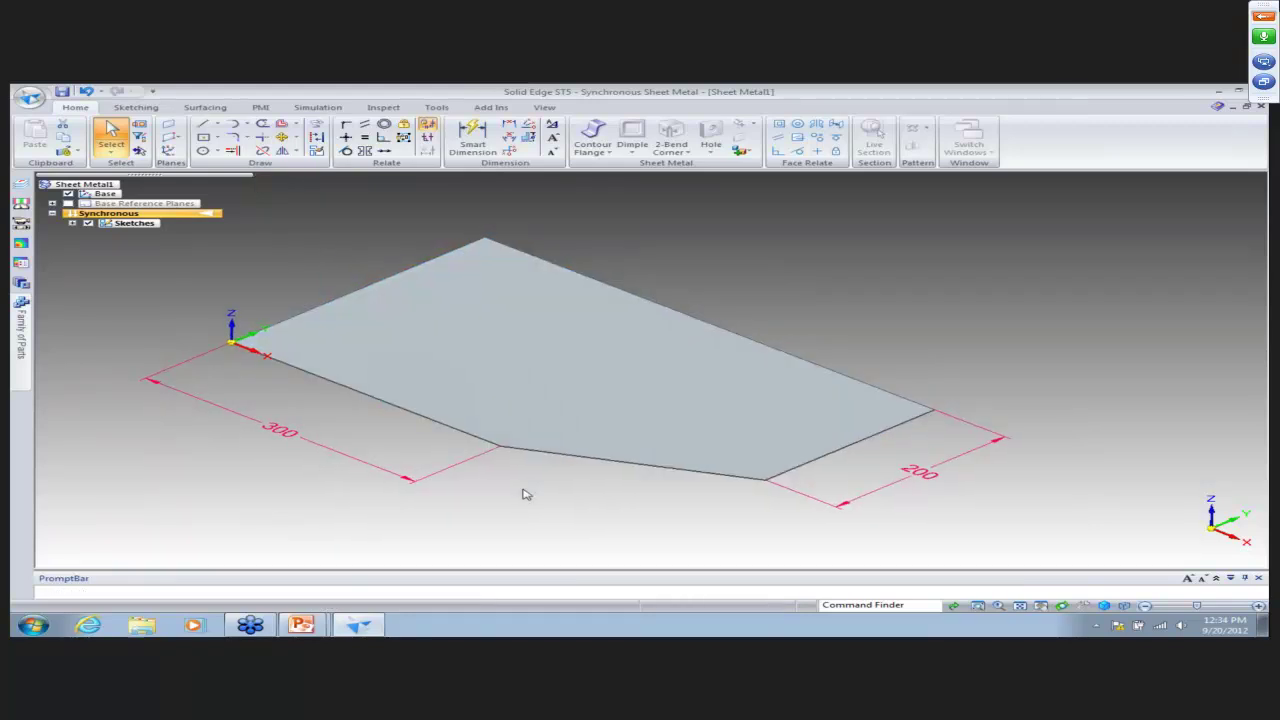
# Add 20 mm flanges at 90° pointing downward on all five edges of the tab.
pyautogui.moveTo(603, 489); pyautogui.dragTo(386, 412, button='middle')
pyautogui.click(386, 410)
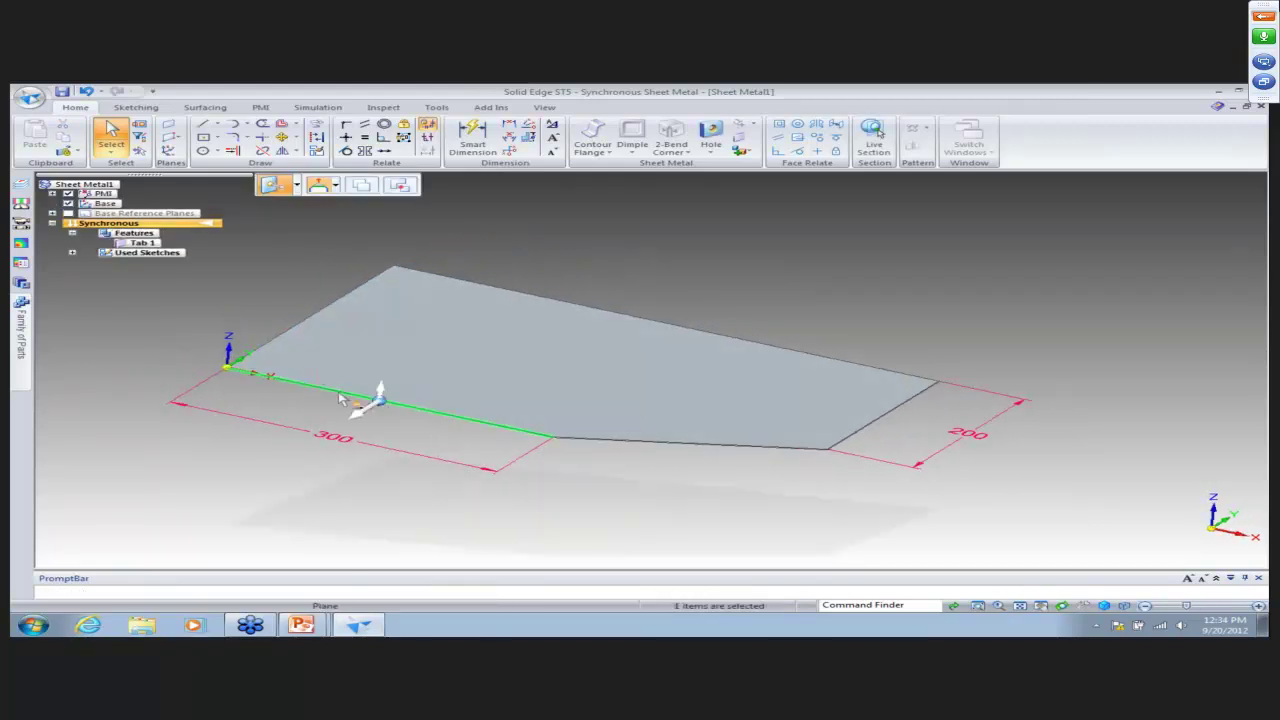
pyautogui.keyDown('ctrl'); pyautogui.click(290, 334); pyautogui.keyUp('ctrl')
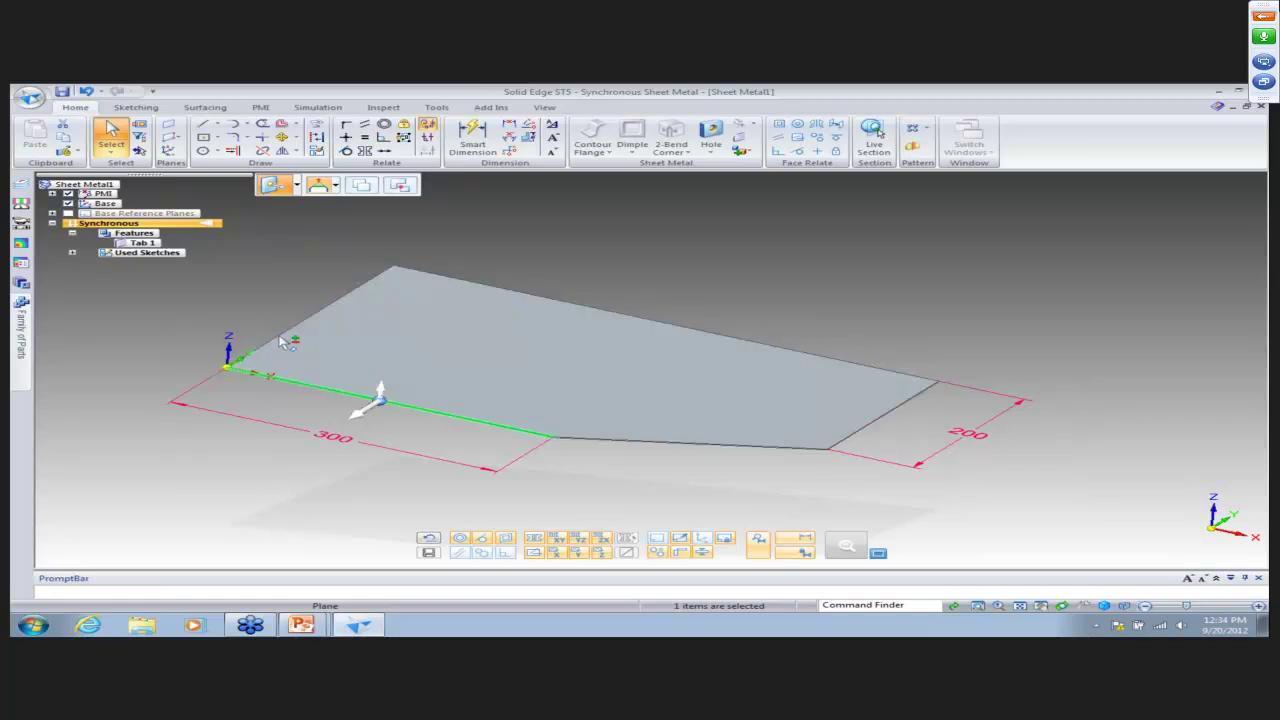
pyautogui.keyDown('ctrl'); pyautogui.click(540, 302); pyautogui.keyUp('ctrl')
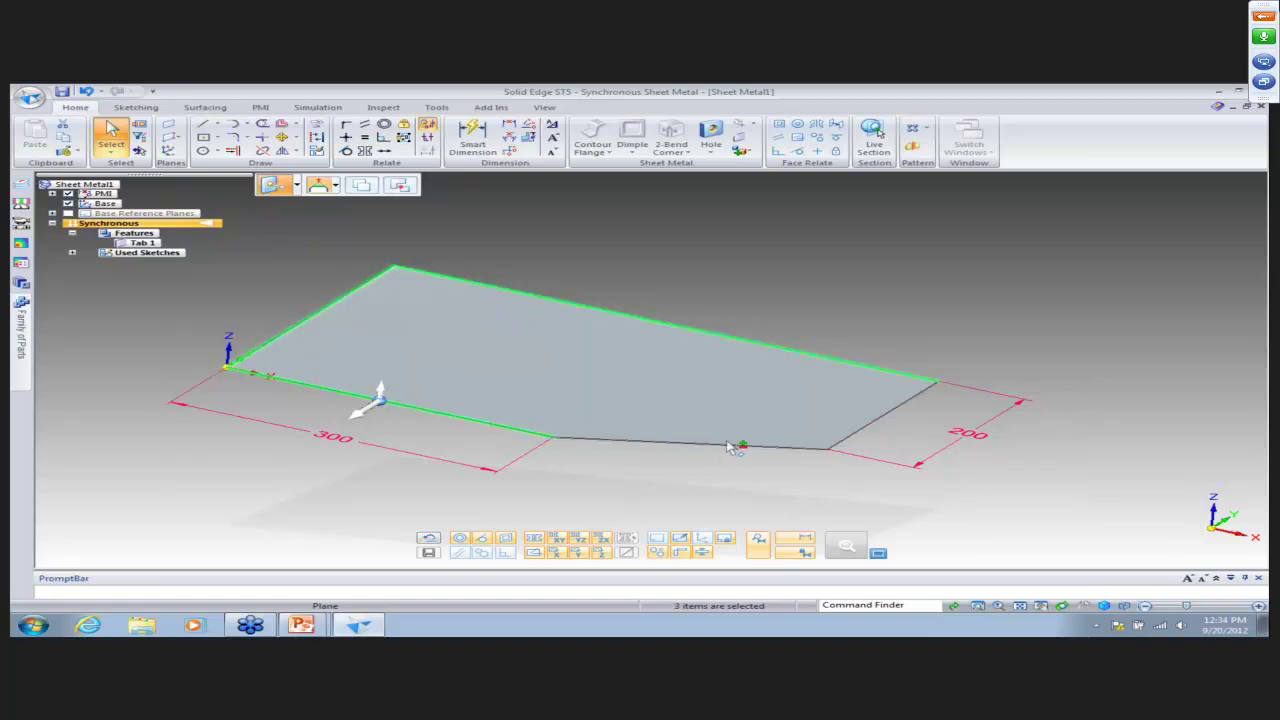
pyautogui.keyDown('ctrl'); pyautogui.click(737, 445); pyautogui.keyUp('ctrl')
pyautogui.keyDown('ctrl'); pyautogui.click(878, 444); pyautogui.keyUp('ctrl')
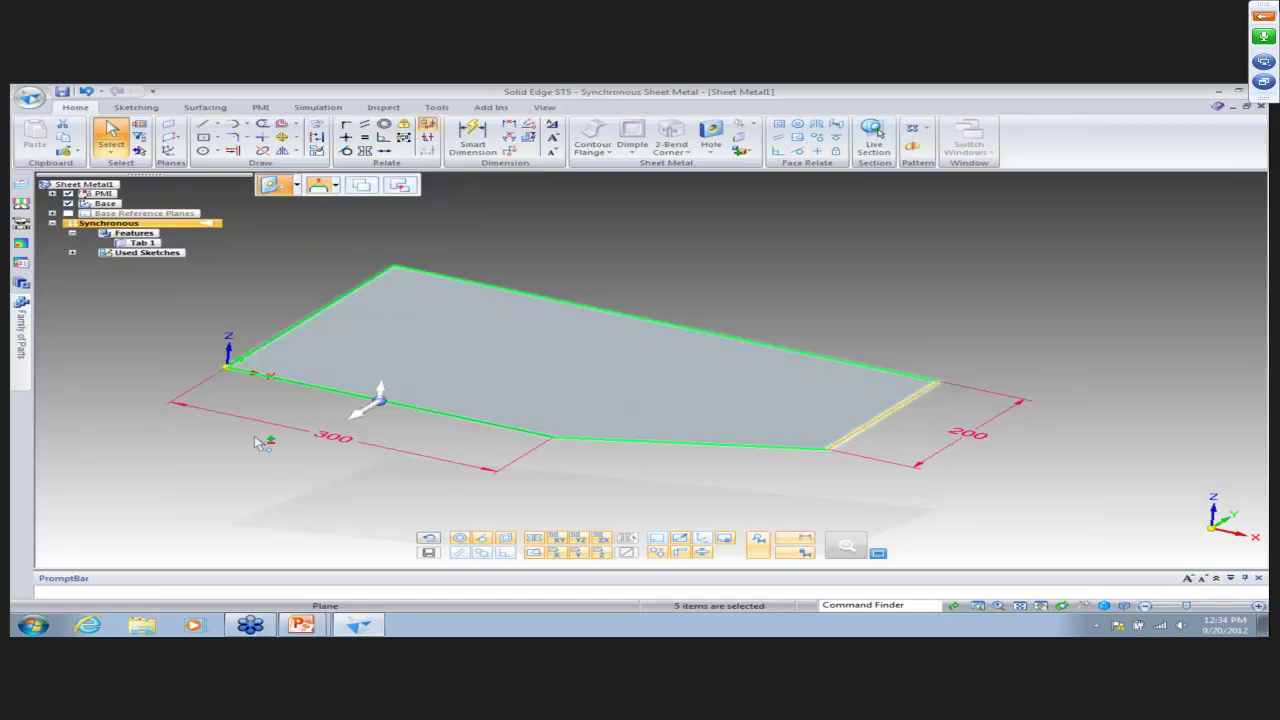
pyautogui.click(380, 393)
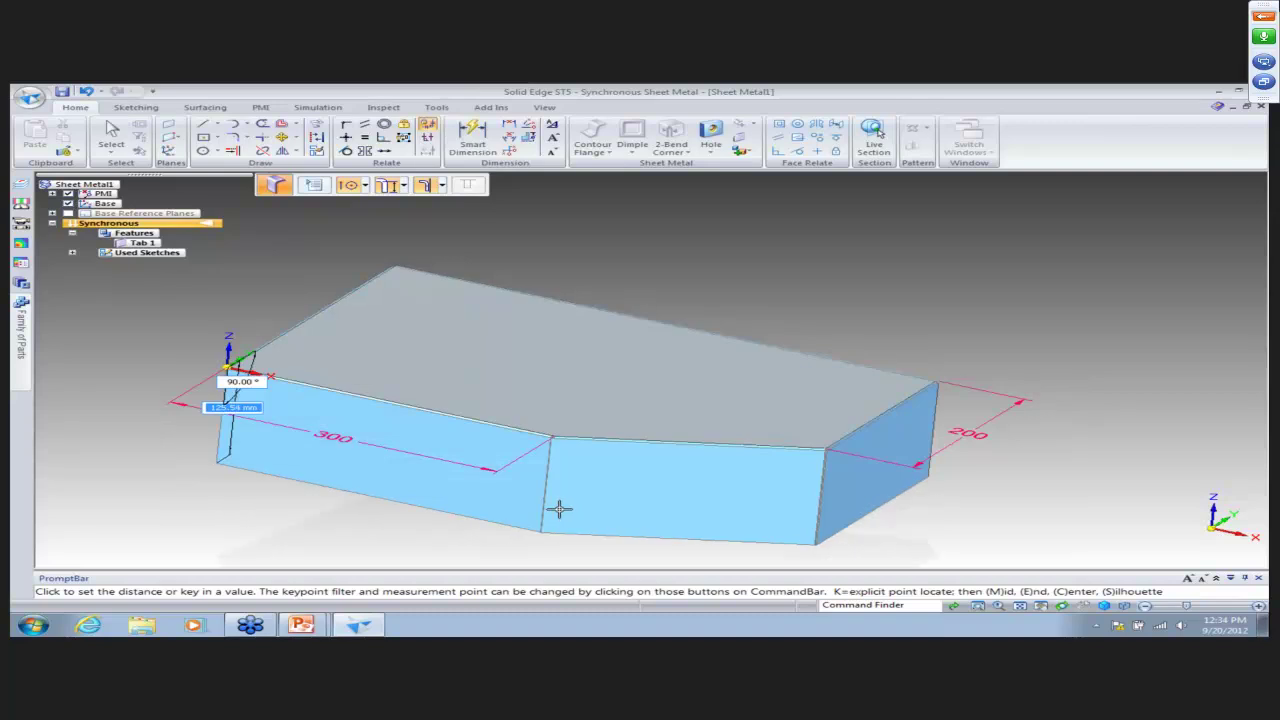
pyautogui.write('20')
pyautogui.press('Return')
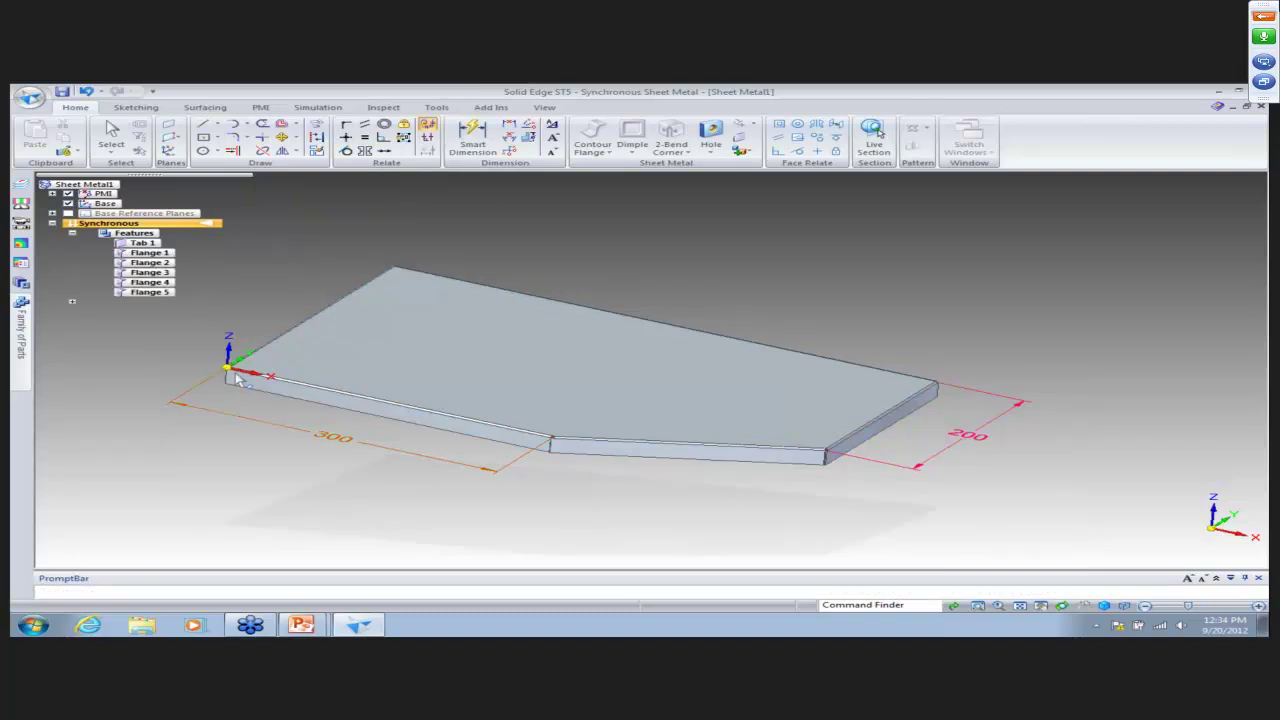
pyautogui.click(151, 293)
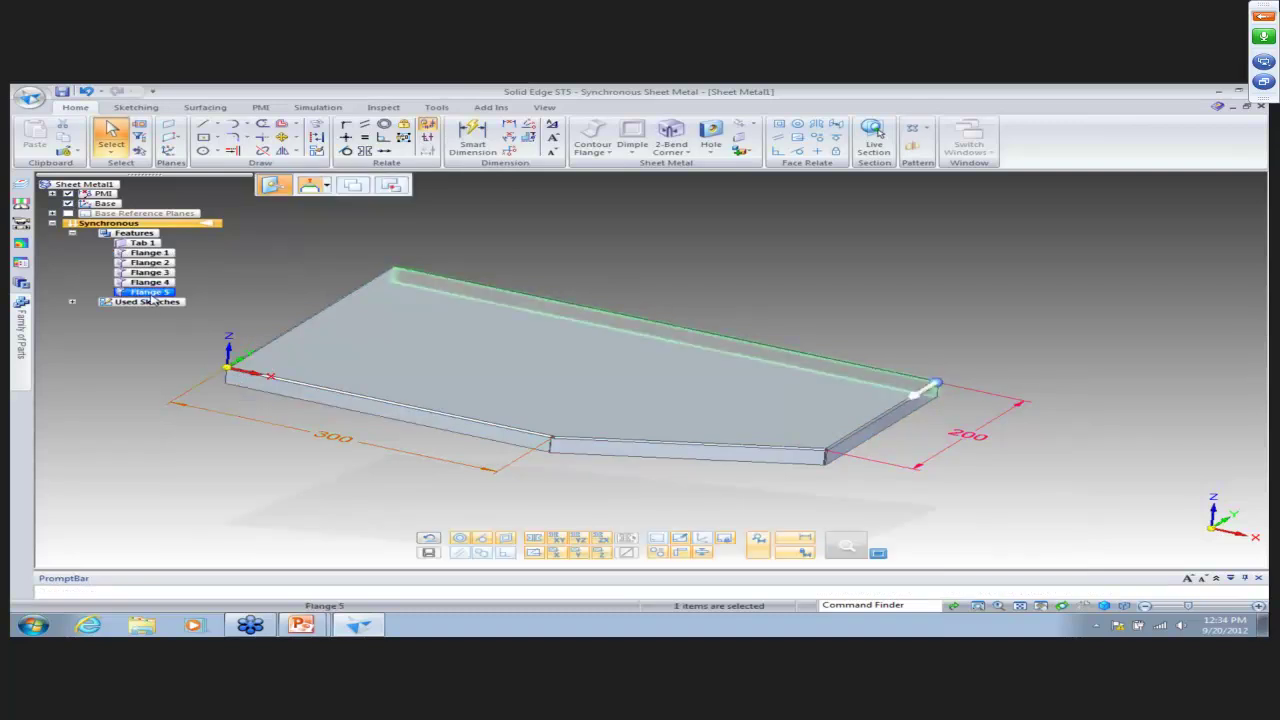
pyautogui.click(200, 264)
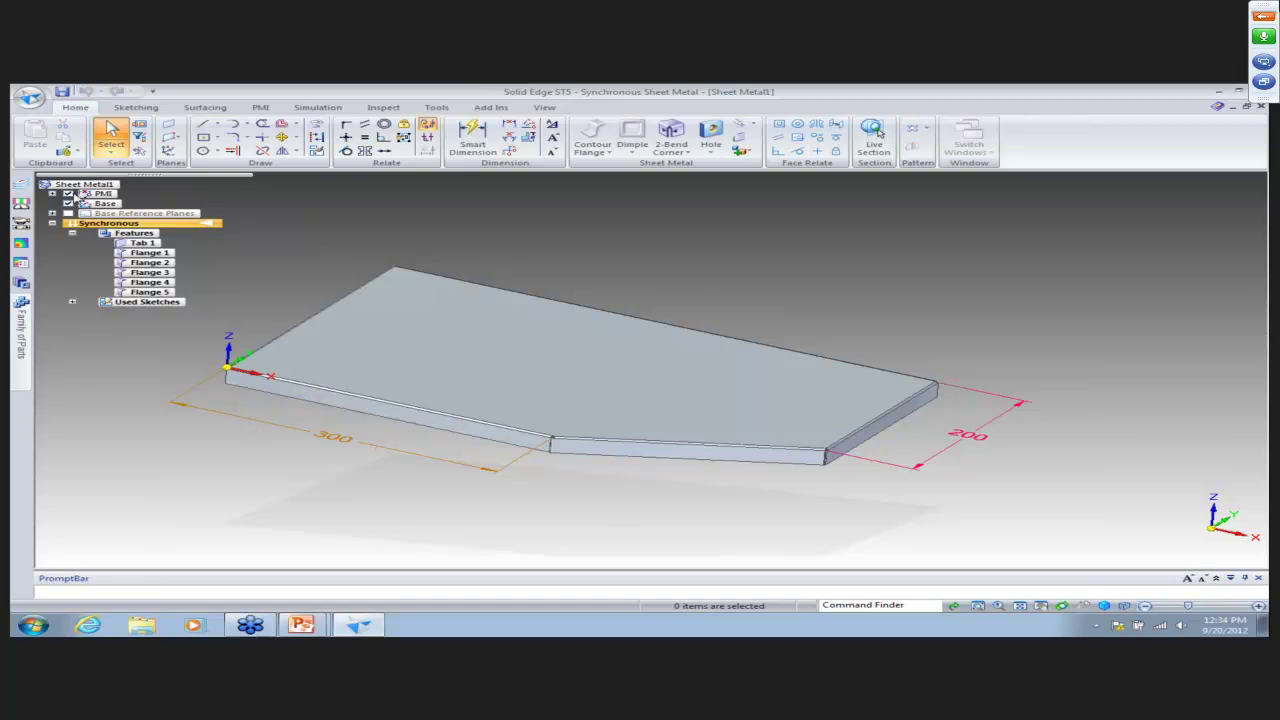
# Extend all five flanges together by selecting their lower end faces and moving them farther down.
pyautogui.click(350, 415)
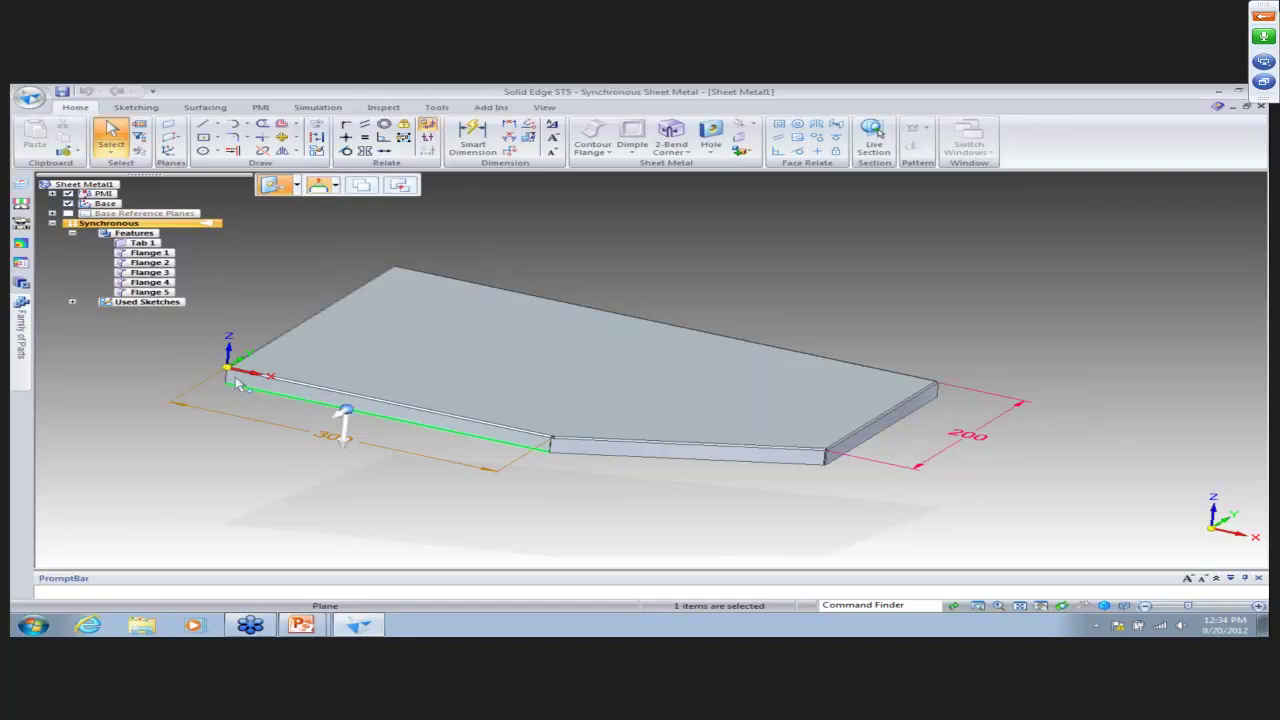
pyautogui.click(240, 381)
pyautogui.keyDown('ctrl'); pyautogui.click(740, 465); pyautogui.keyUp('ctrl')
pyautogui.keyDown('ctrl'); pyautogui.click(860, 448); pyautogui.keyUp('ctrl')
pyautogui.moveTo(990, 286); pyautogui.dragTo(790, 440, button='middle')
pyautogui.keyDown('ctrl'); pyautogui.click(792, 440); pyautogui.keyUp('ctrl')
pyautogui.moveTo(746, 288); pyautogui.dragTo(555, 243, button='middle')
pyautogui.keyDown('ctrl'); pyautogui.click(620, 338); pyautogui.keyUp('ctrl')
pyautogui.click(572, 236)
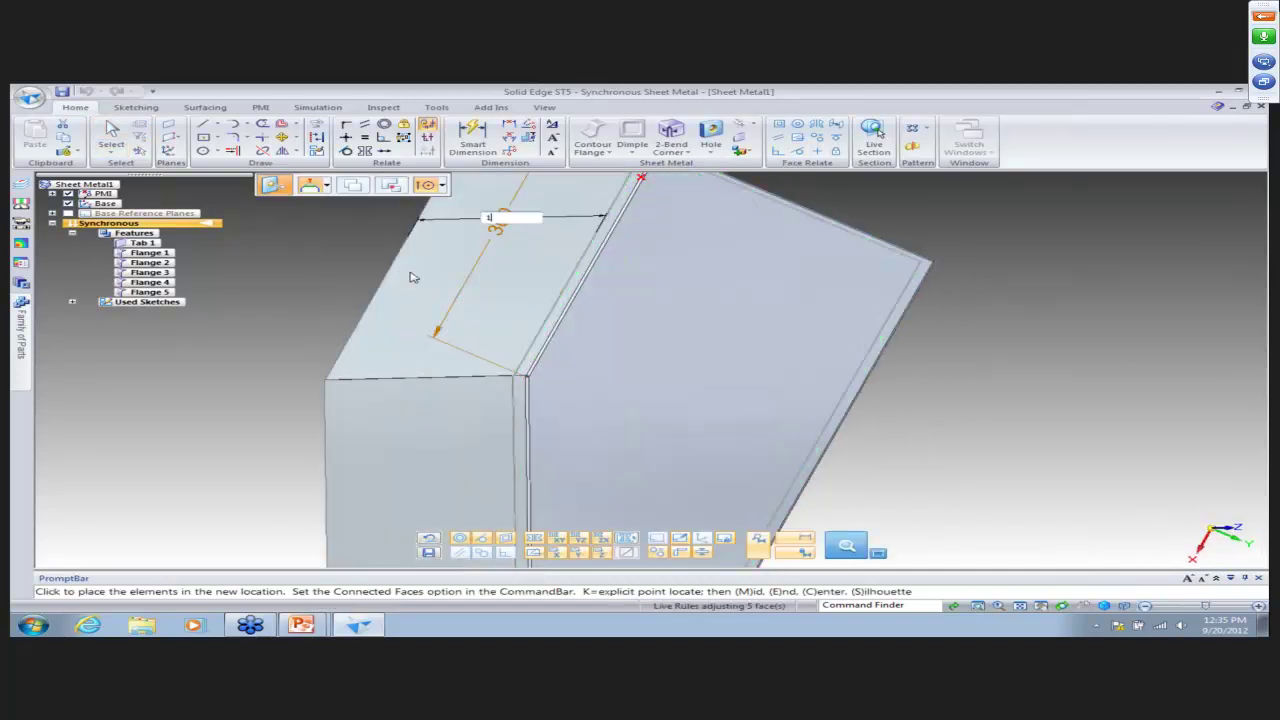
pyautogui.write('300')
pyautogui.press('Return')
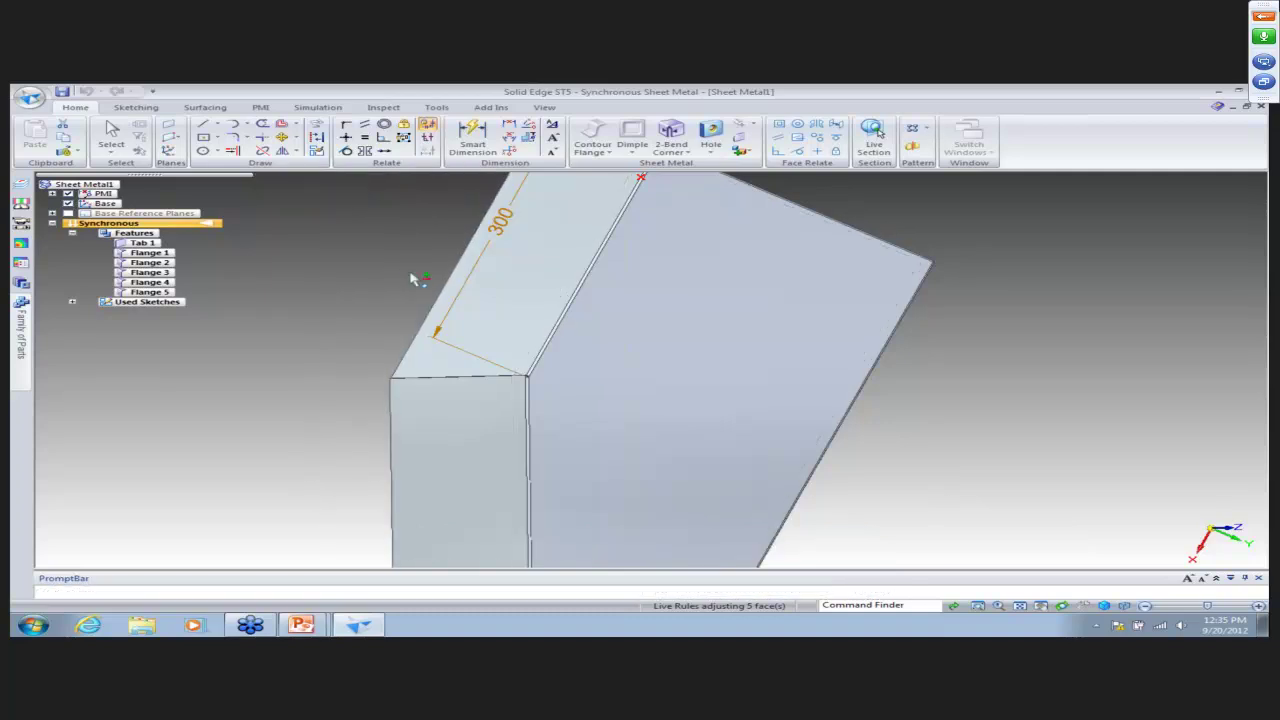
pyautogui.moveTo(526, 375); pyautogui.dragTo(230, 470, button='middle')
pyautogui.press('Escape')
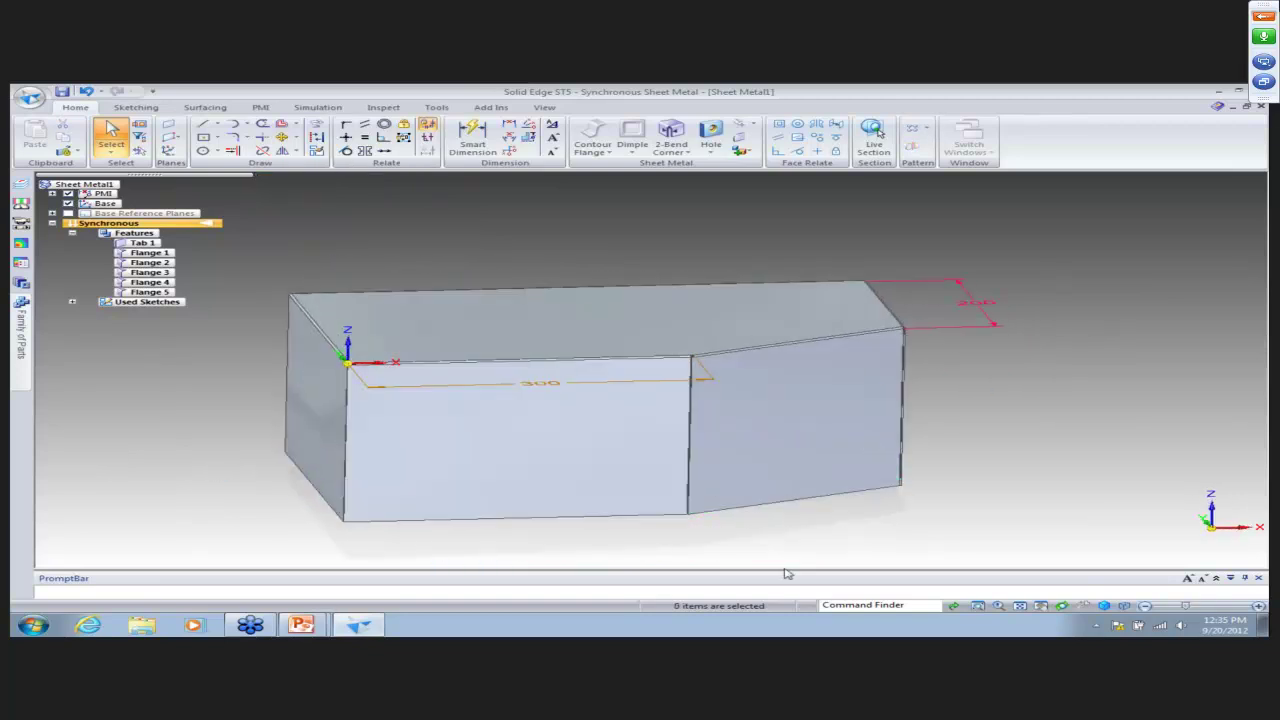
# Create a flat pattern of the part with the top tab face oriented upward and its long rear edge as the alignment reference.
pyautogui.moveTo(823, 551); pyautogui.dragTo(534, 346, button='middle')
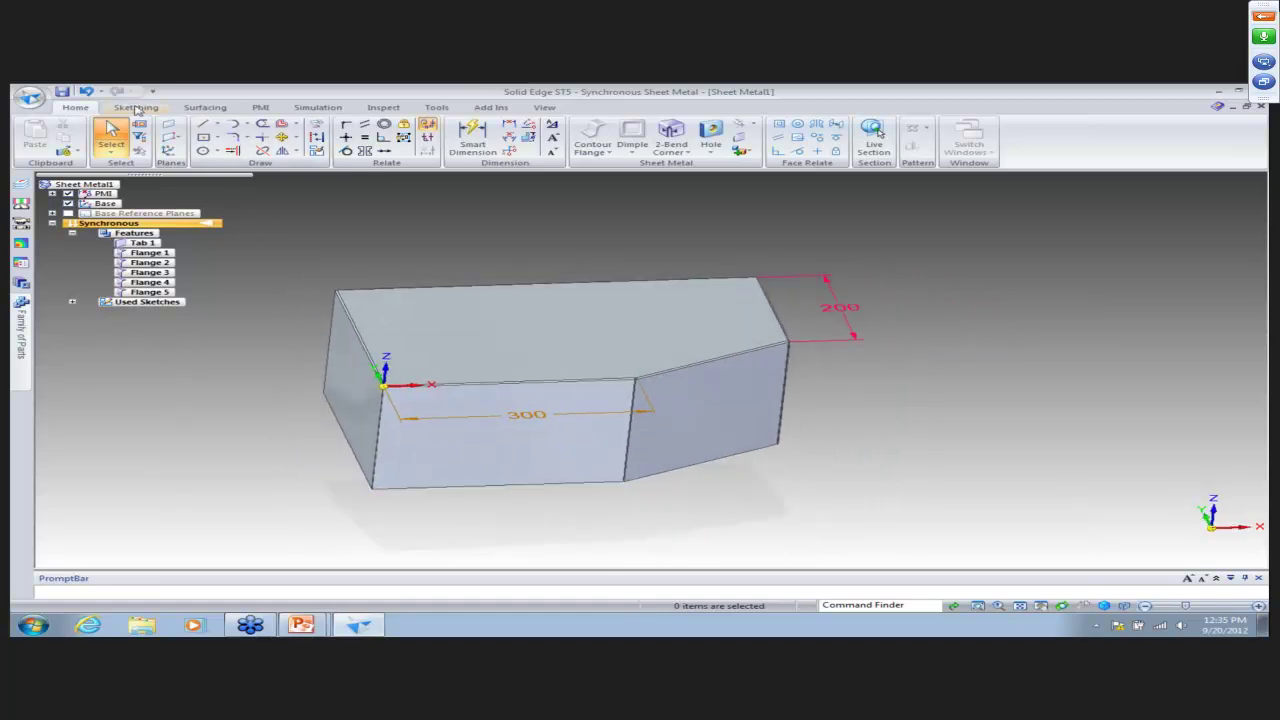
pyautogui.click(437, 108)
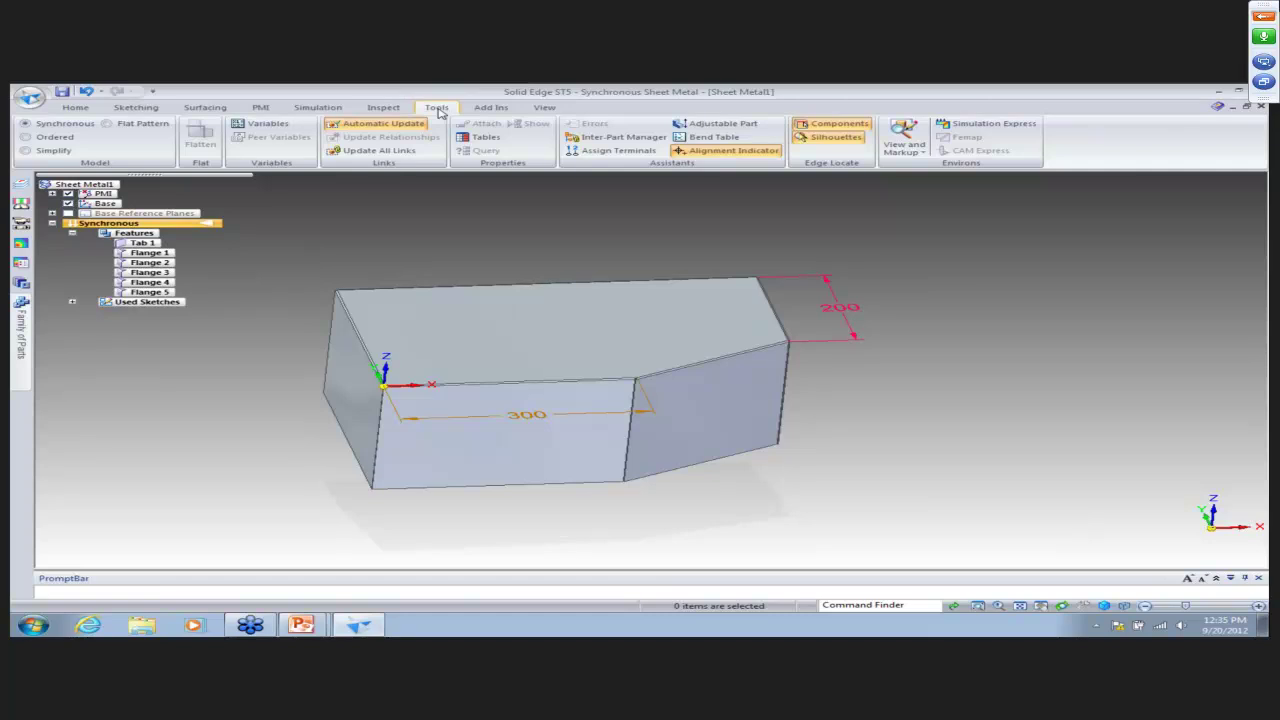
pyautogui.click(130, 123)
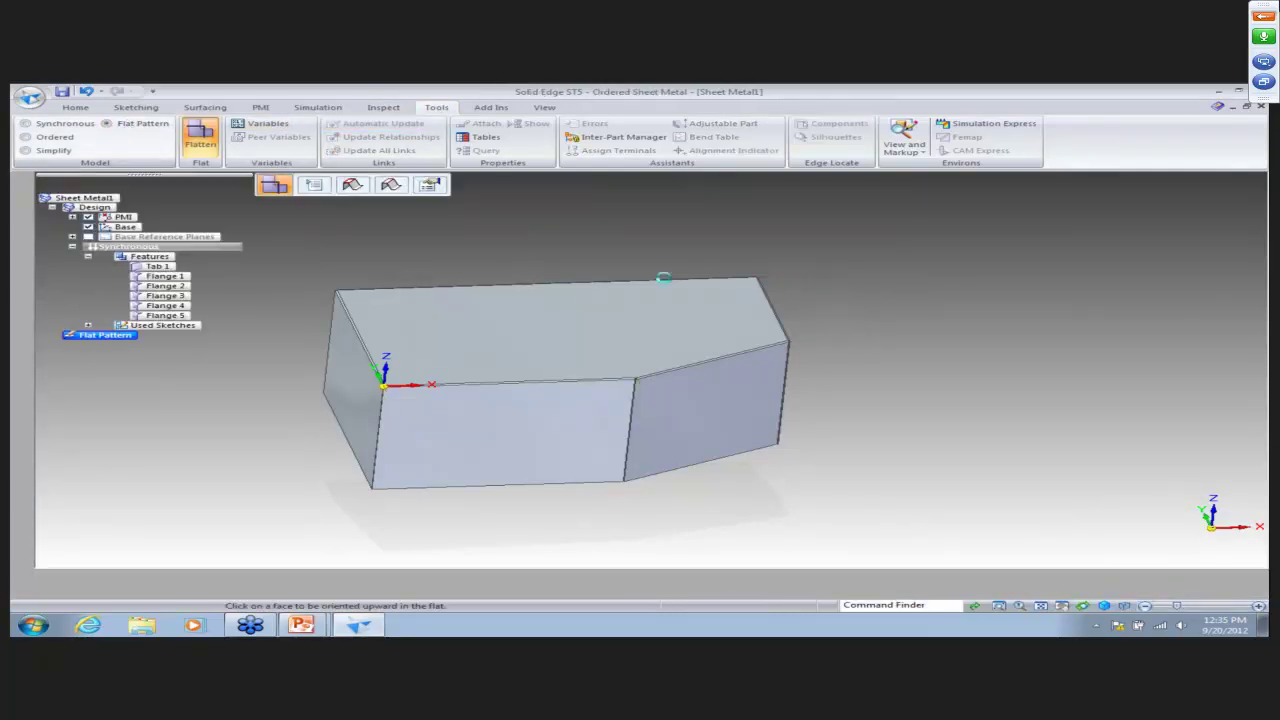
pyautogui.click(547, 360)
pyautogui.click(543, 291)
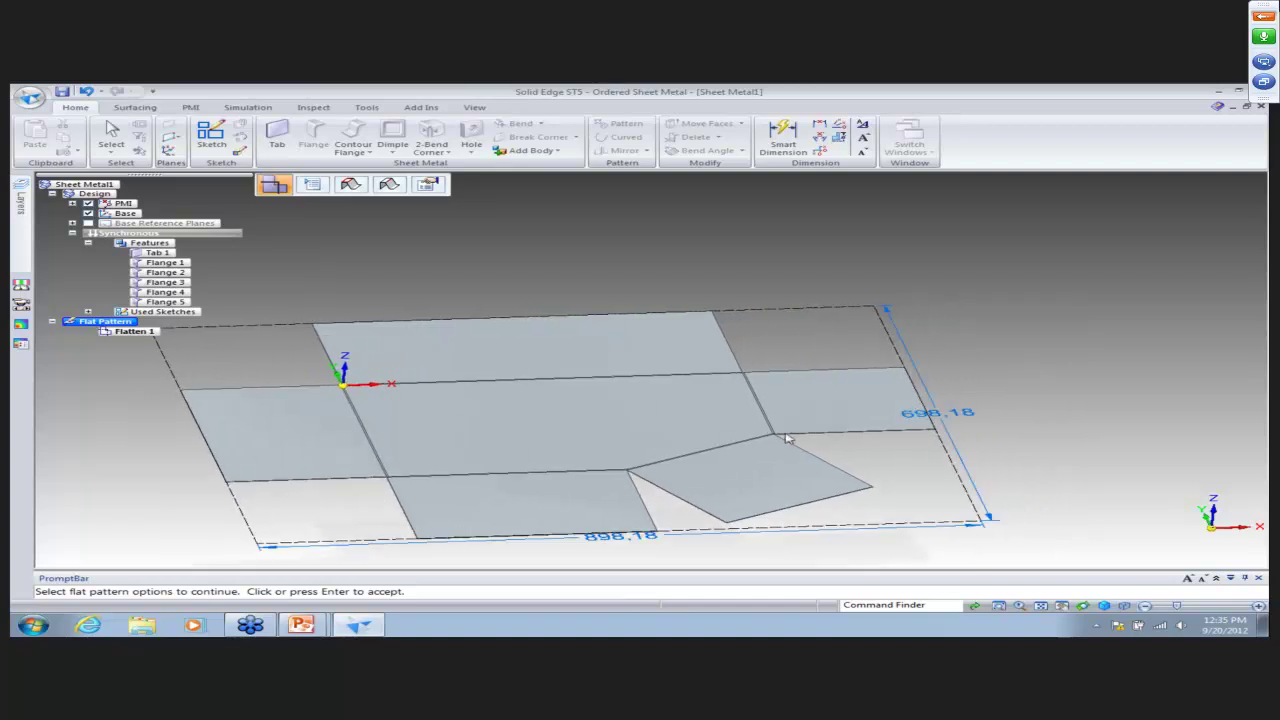
# Review the corner, bend relief and formed feature settings in the flat pattern treatment options, and leave the flattening command.
pyautogui.click(313, 186)
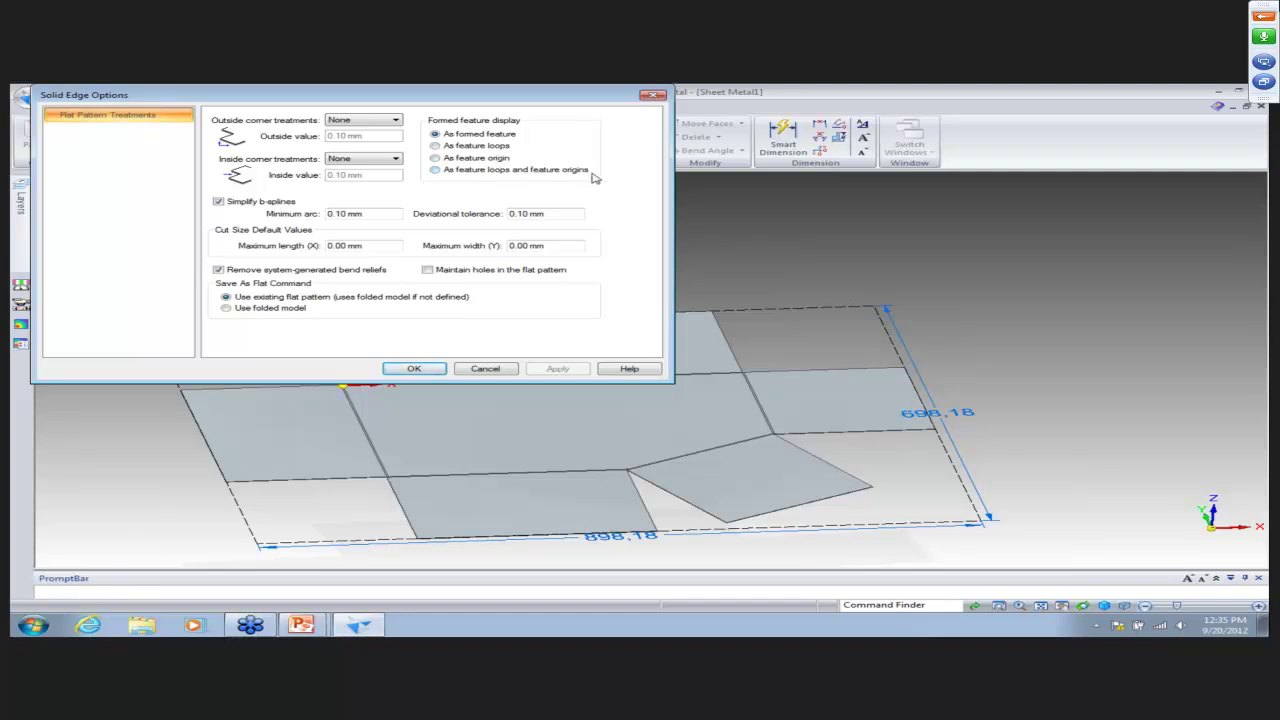
pyautogui.click(414, 369)
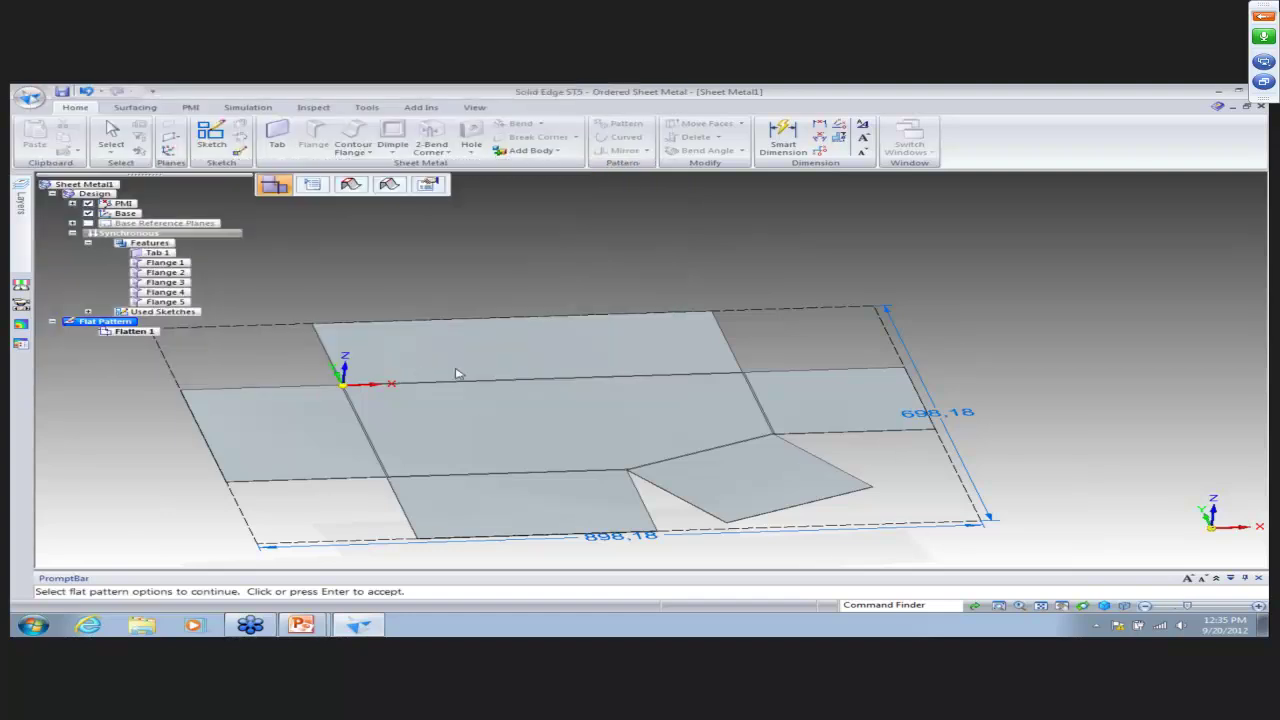
pyautogui.moveTo(97, 322)
pyautogui.press('Escape')
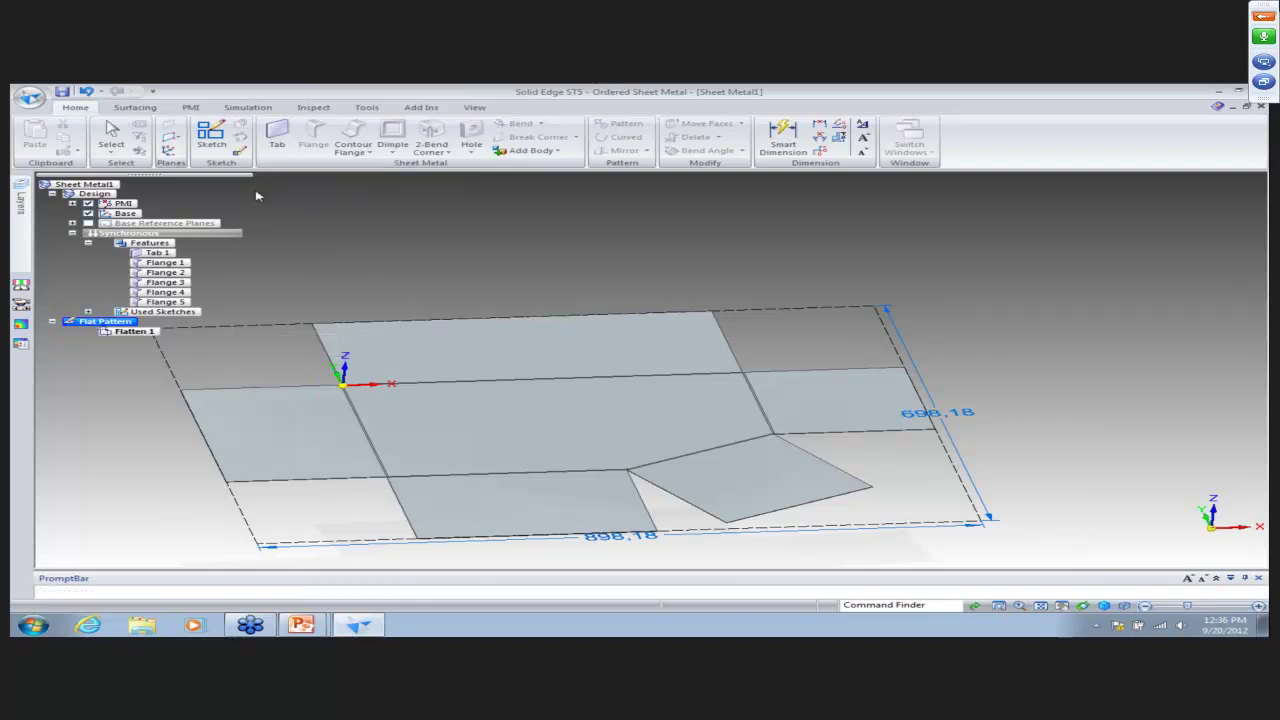
# Delete the Flatten 1 flat pattern and switch the part back to the synchronous sheet metal environment.
pyautogui.click(138, 332)
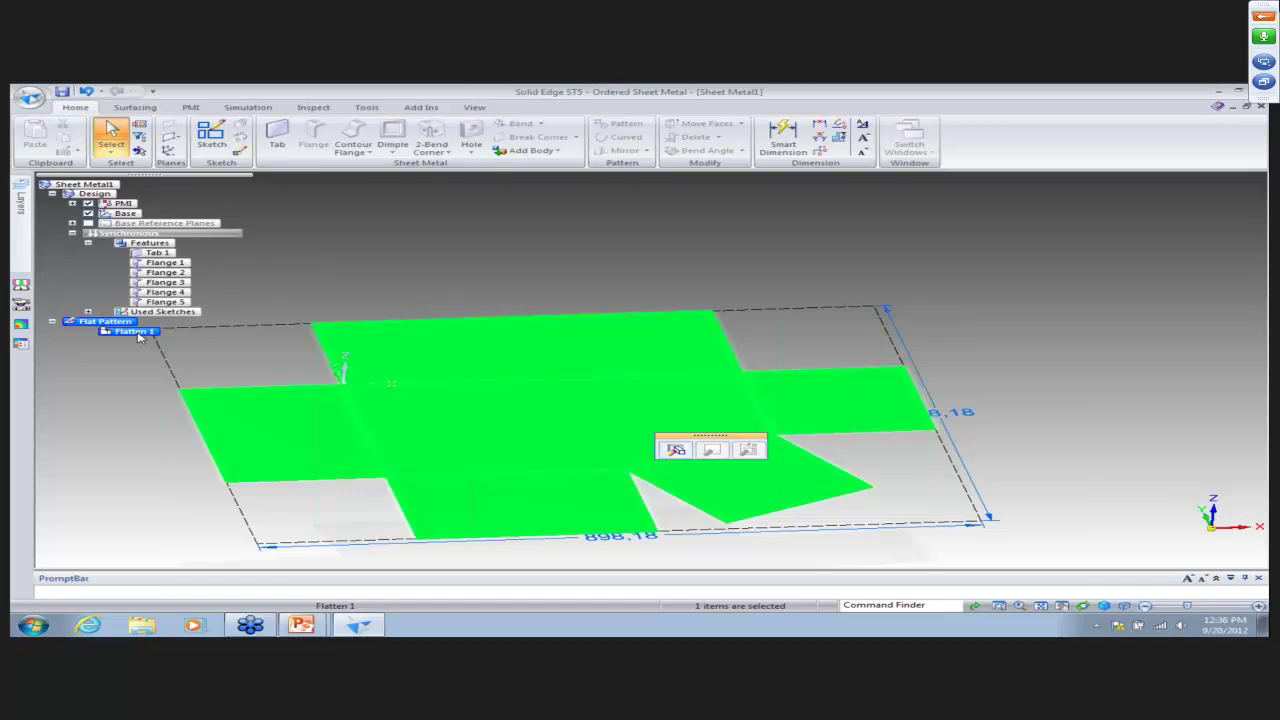
pyautogui.press('Delete')
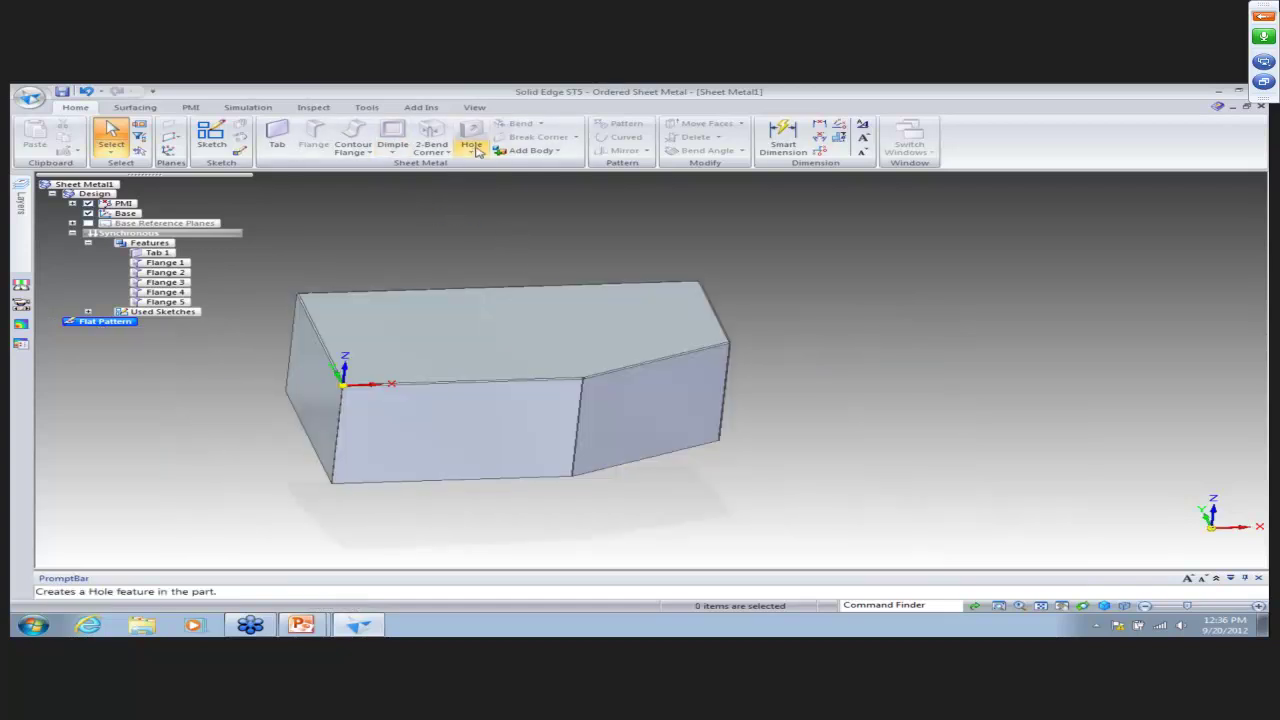
pyautogui.click(436, 152)
pyautogui.click(392, 152)
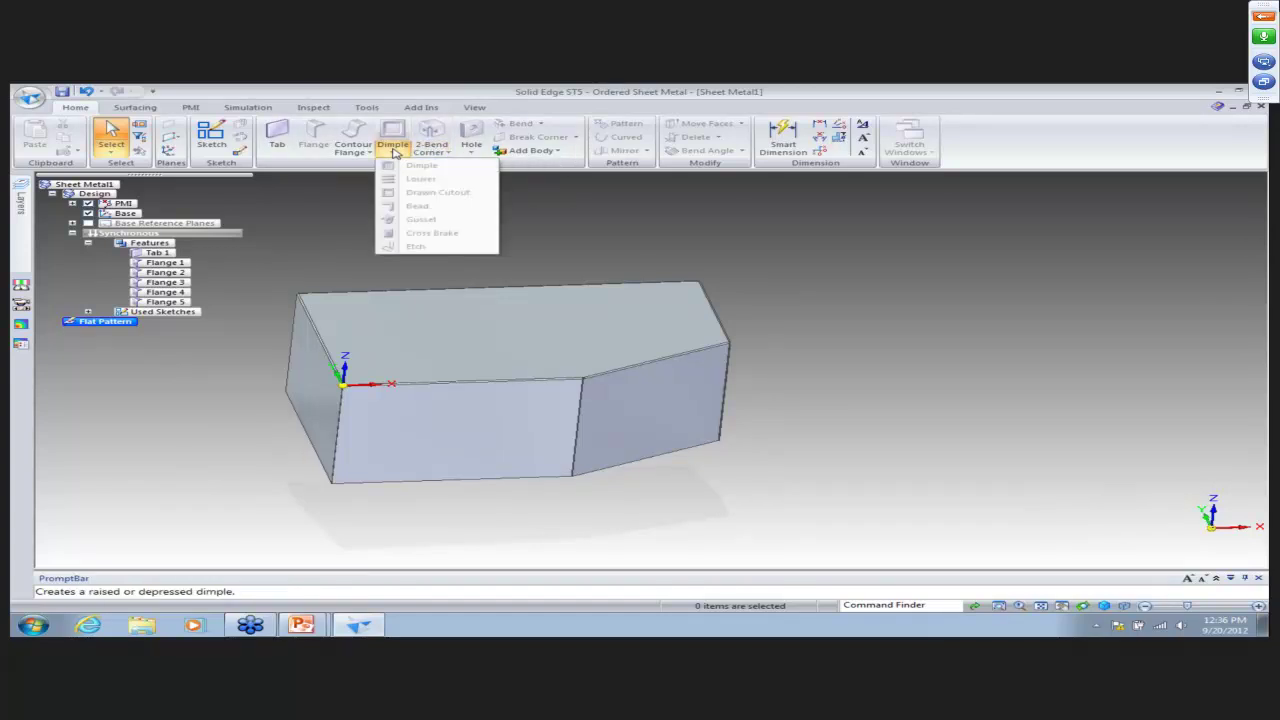
pyautogui.click(672, 260)
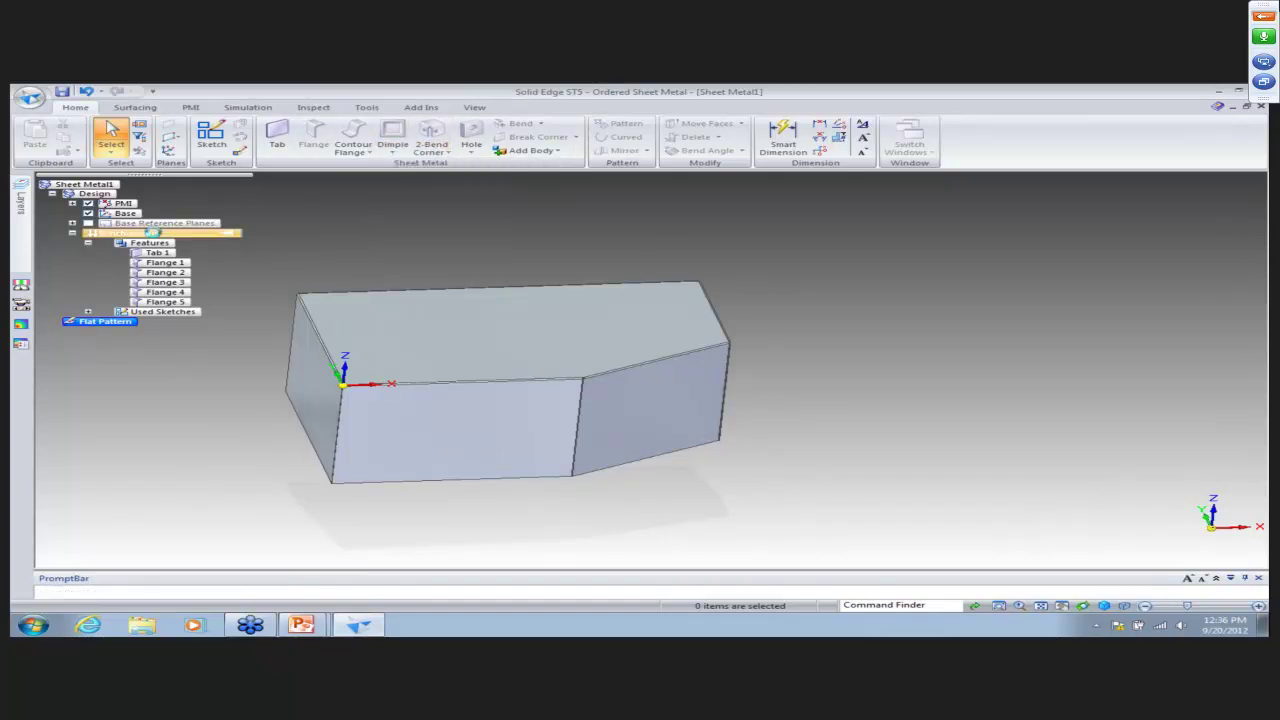
pyautogui.click(152, 234)
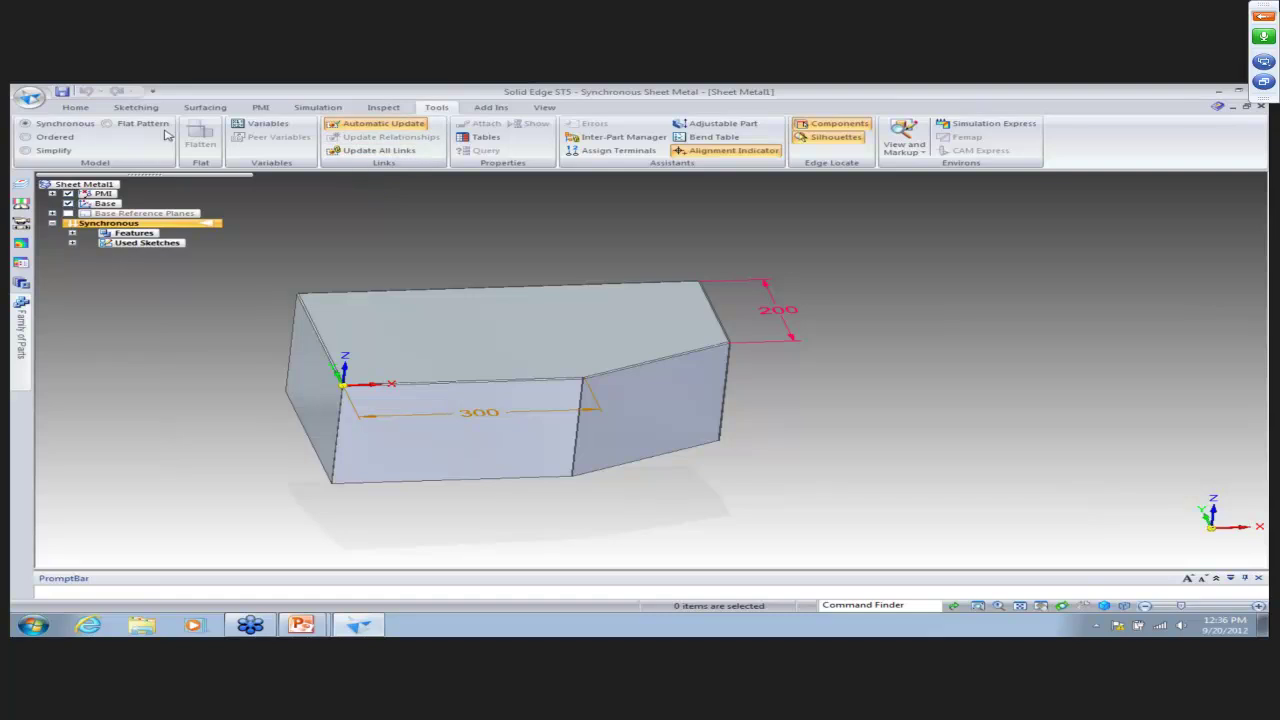
pyautogui.click(84, 108)
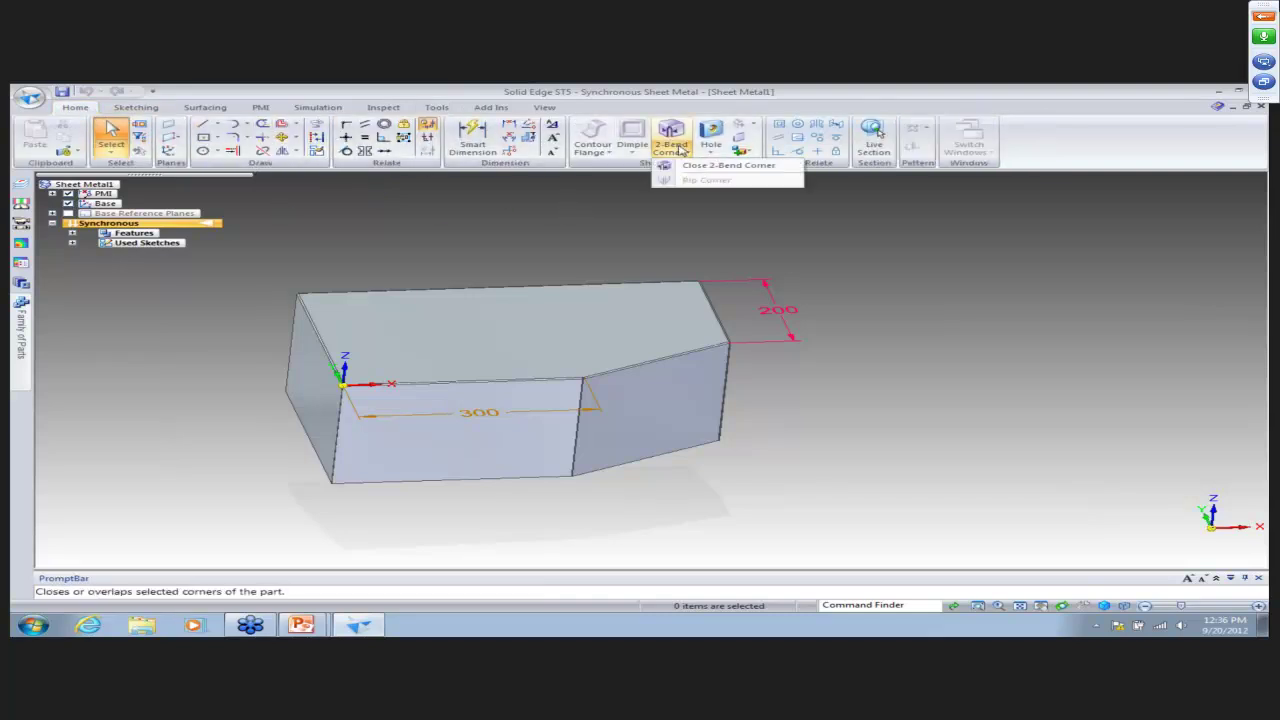
# Place two louvers one above the other on the 300 mm front flange, close to the coordinate origin end.
pyautogui.click(632, 151)
pyautogui.click(660, 178)
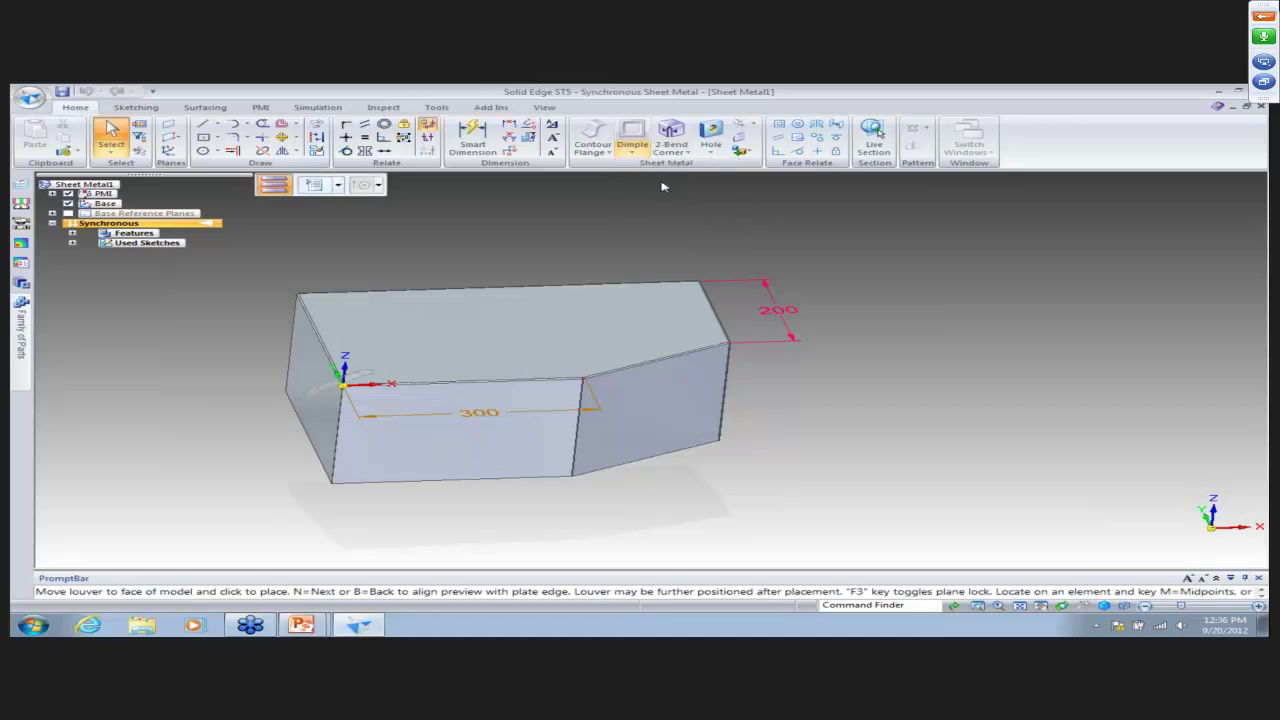
pyautogui.hotkey('ctrl', 'f')
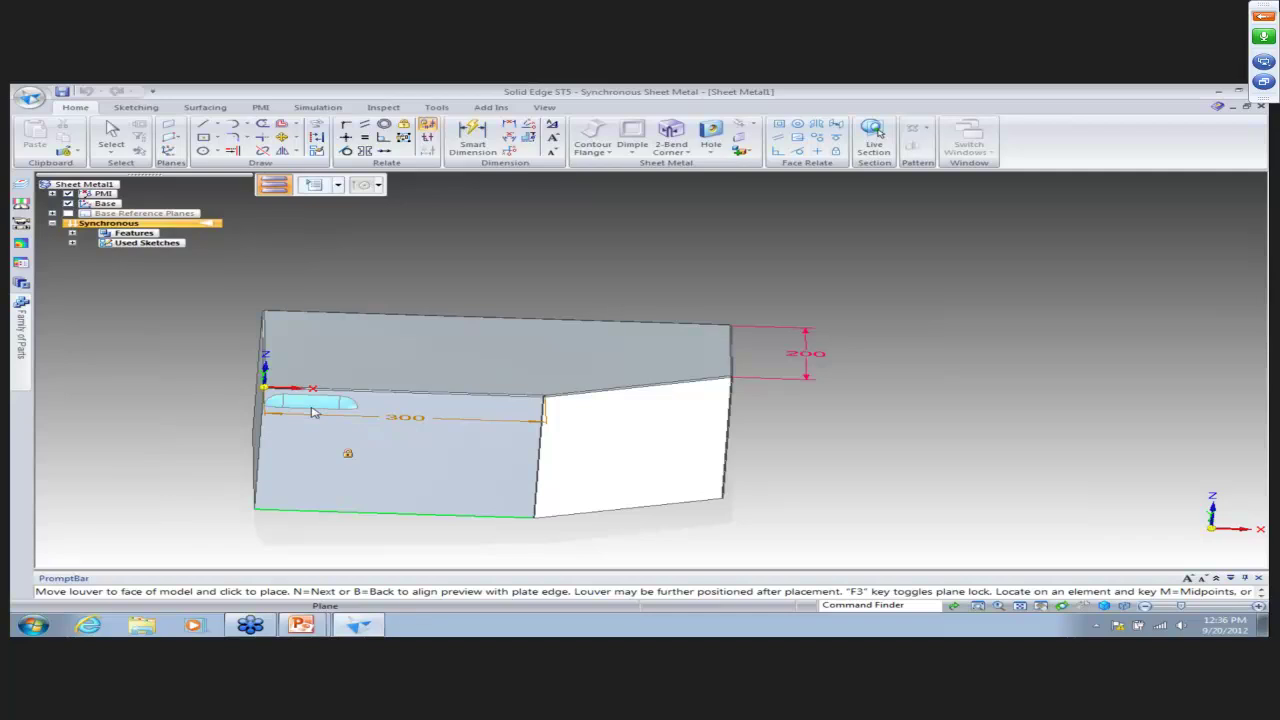
pyautogui.click(328, 448)
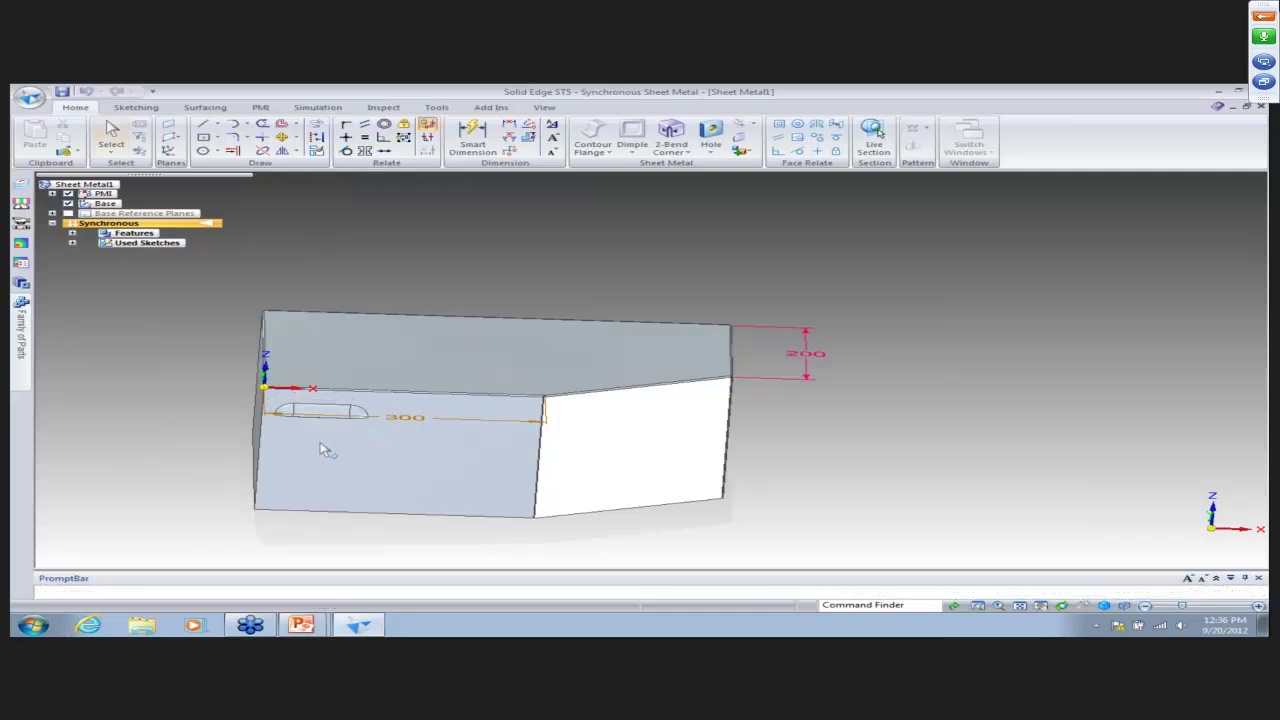
pyautogui.click(633, 152)
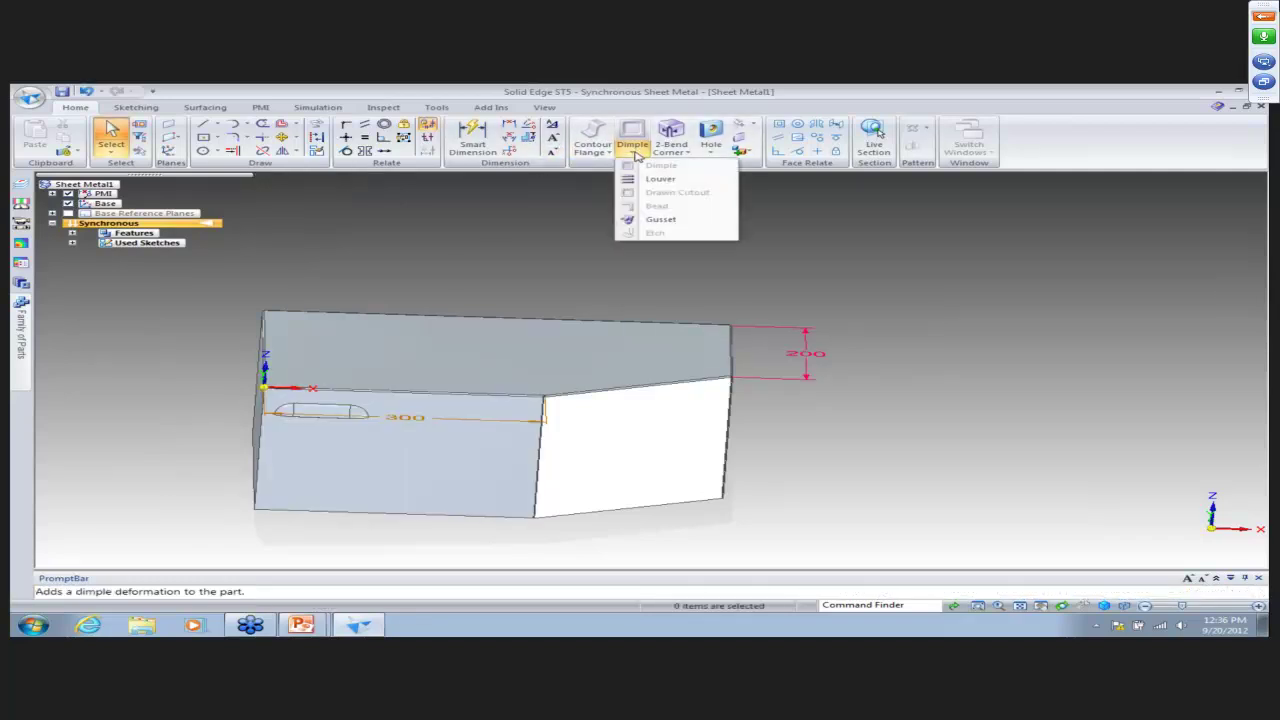
pyautogui.click(655, 178)
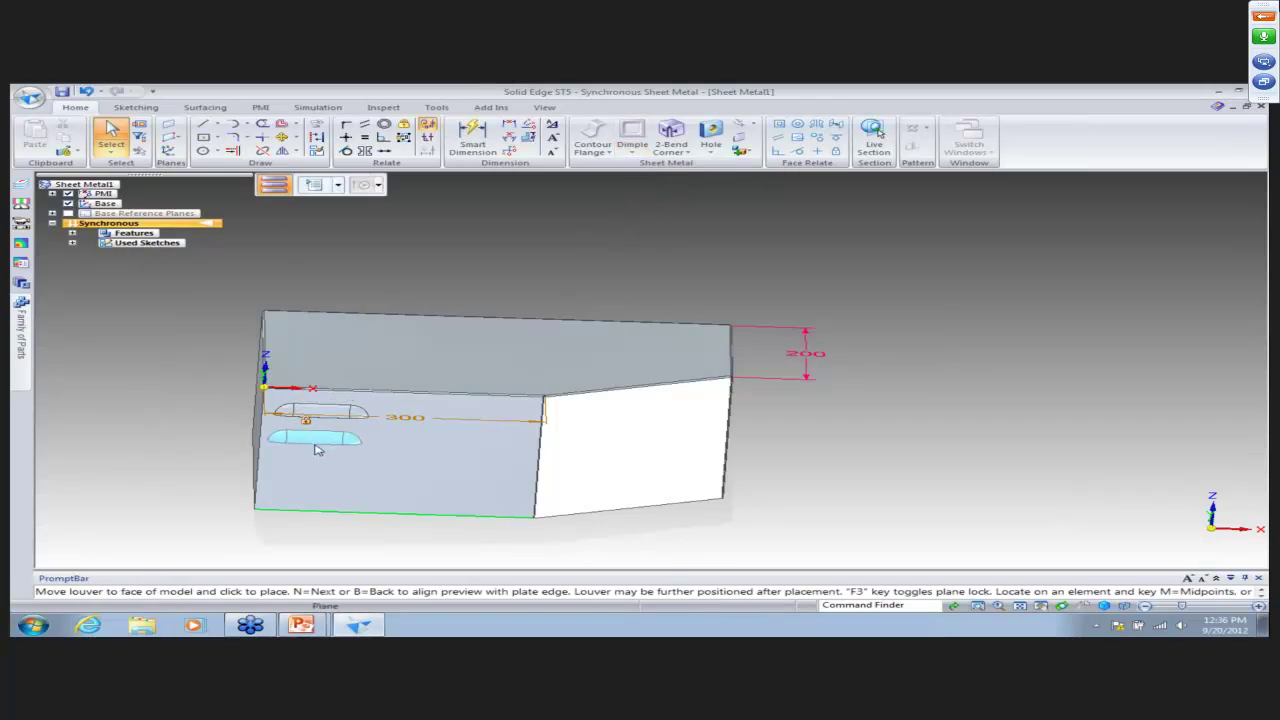
pyautogui.click(319, 444)
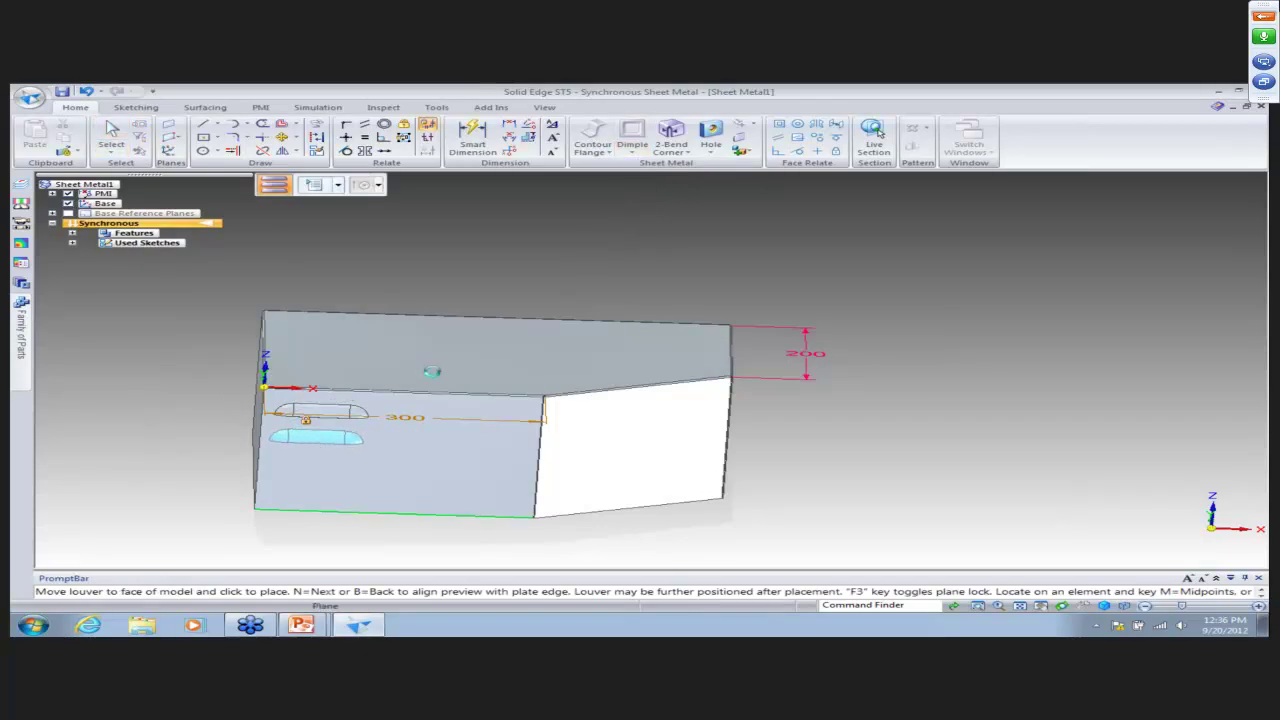
# Place two more louvers near the opposite end of the 300 mm front flange, level with the first pair.
pyautogui.click(632, 152)
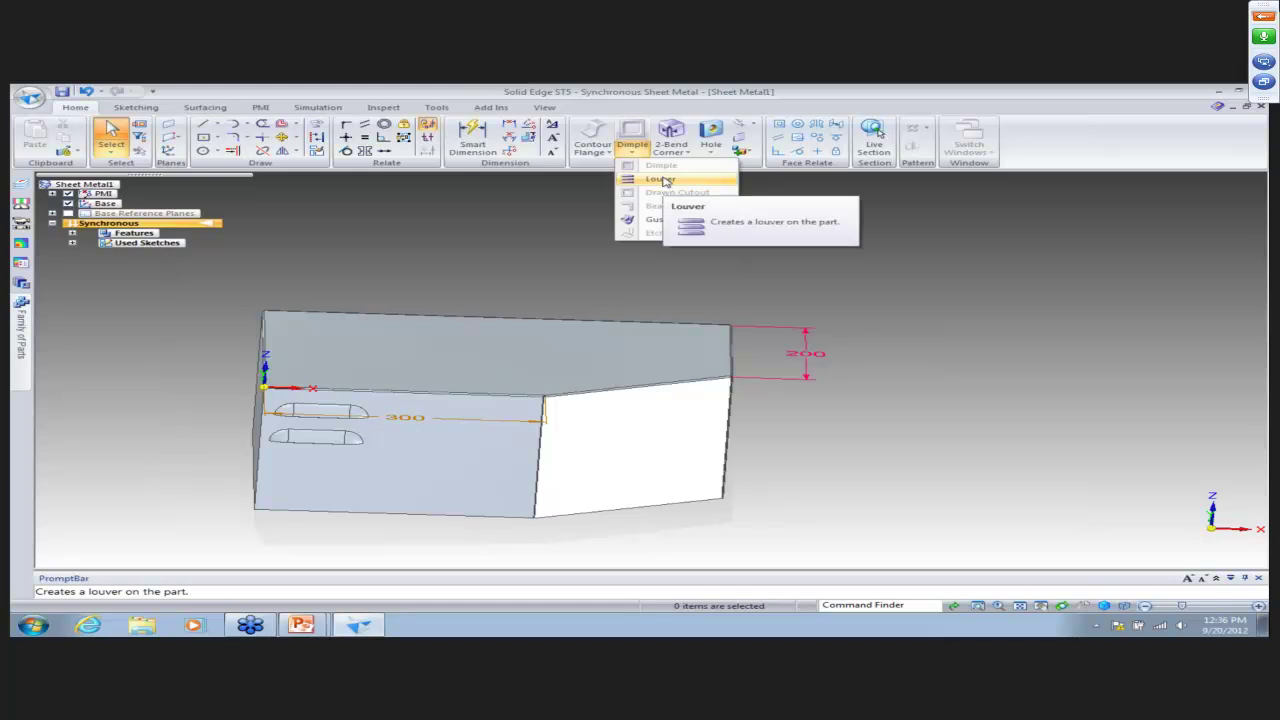
pyautogui.click(660, 180)
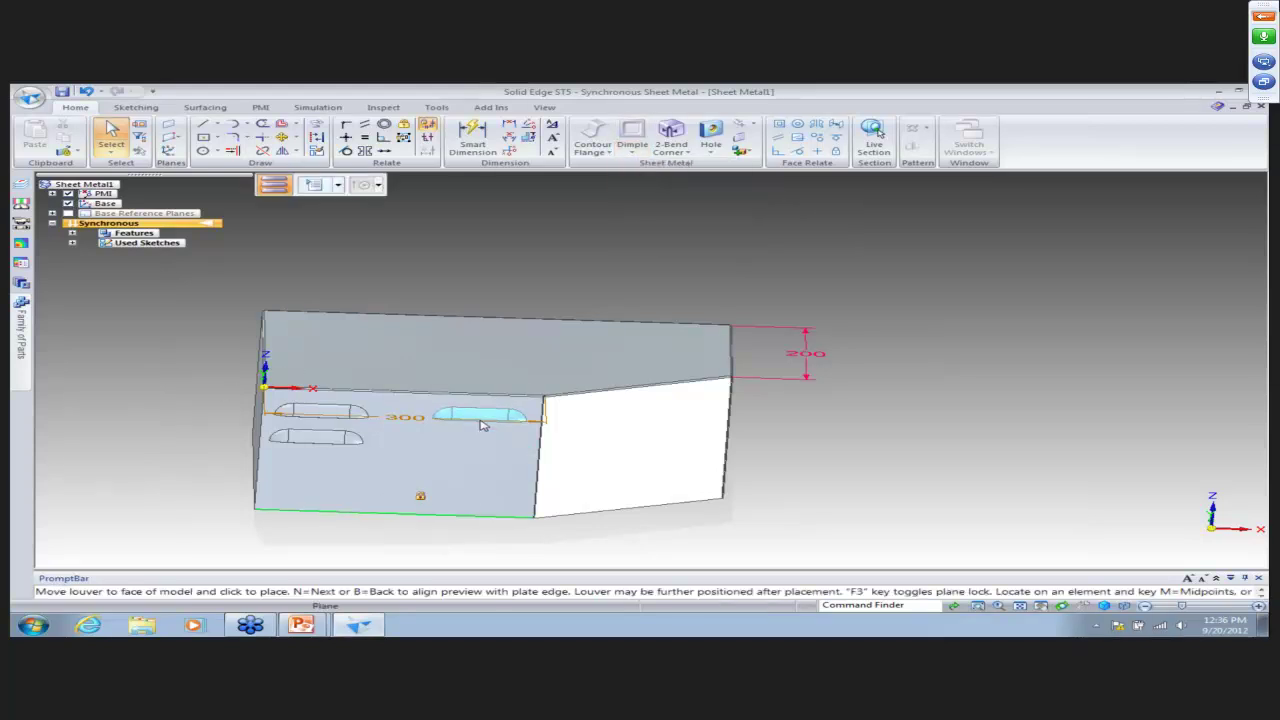
pyautogui.click(480, 421)
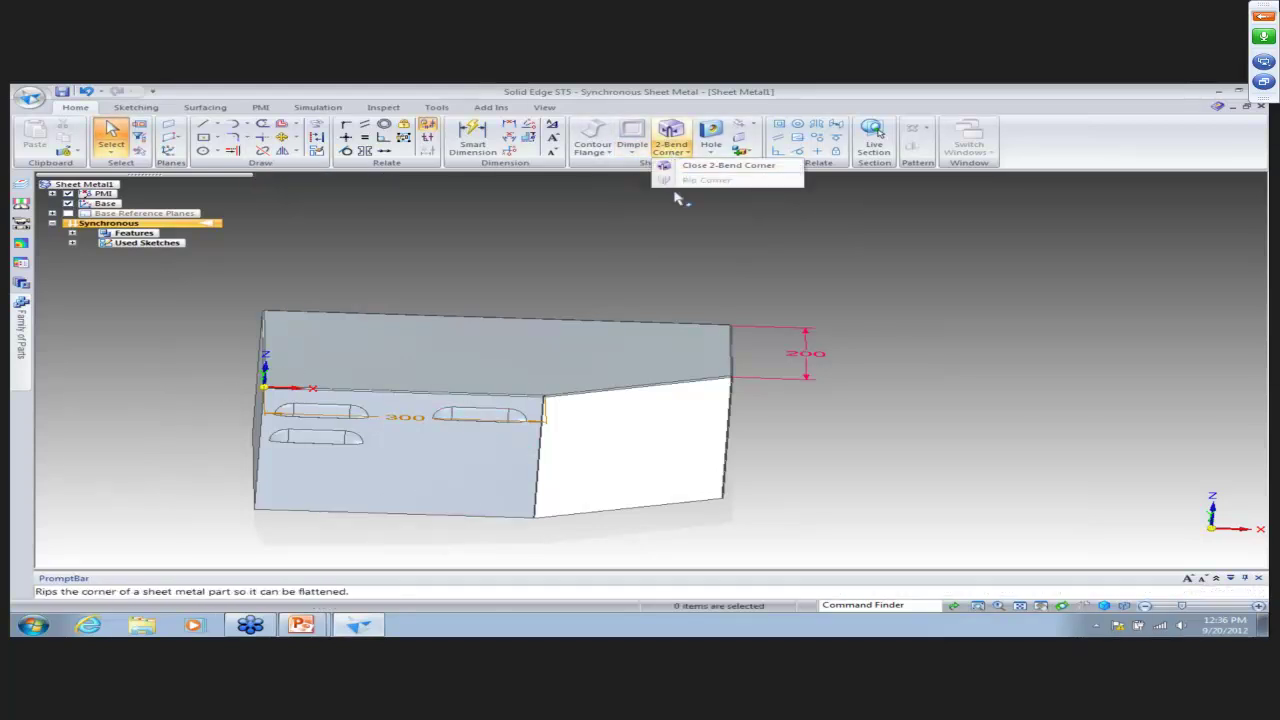
pyautogui.click(632, 152)
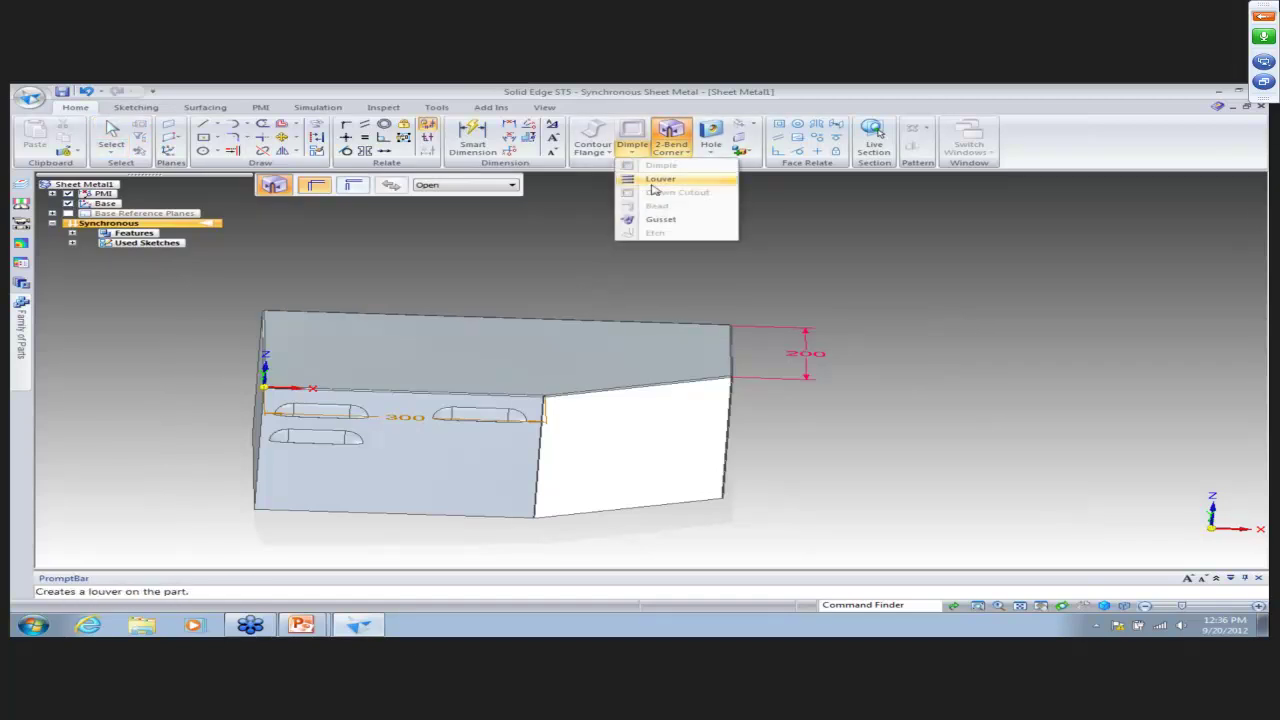
pyautogui.click(660, 178)
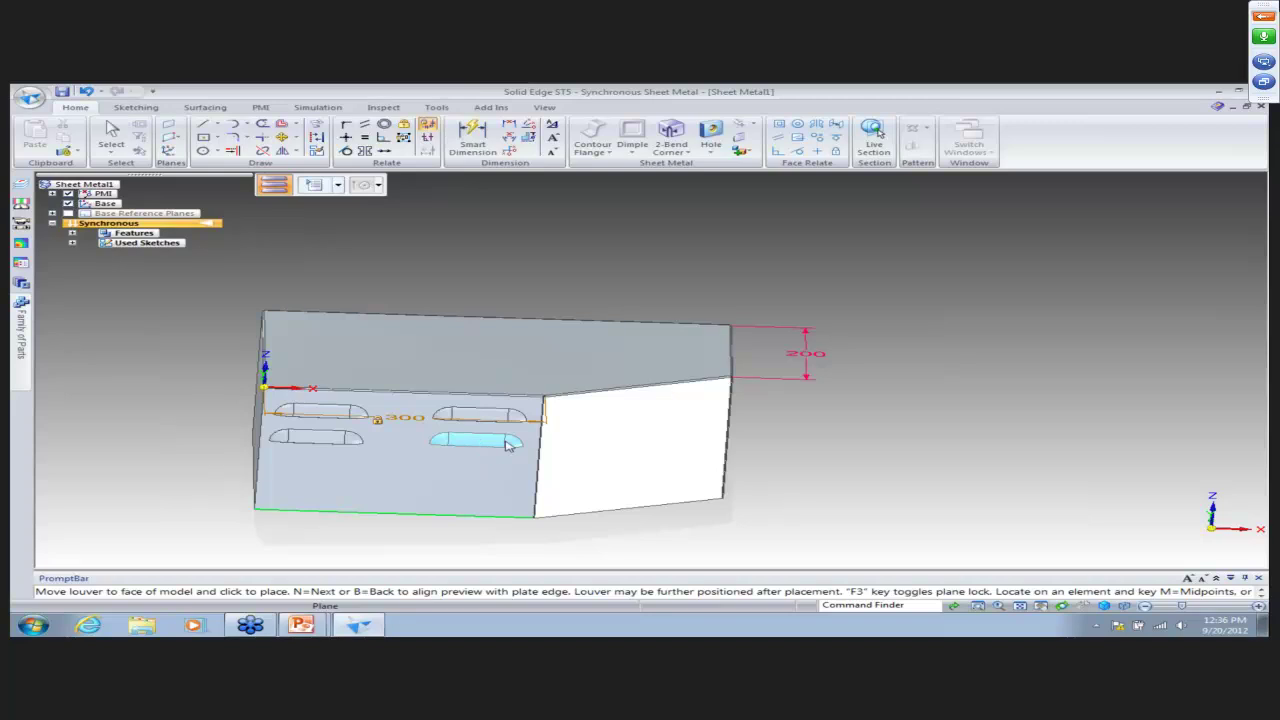
pyautogui.click(508, 445)
pyautogui.hotkey('ctrl', 'i')
pyautogui.press('Escape')
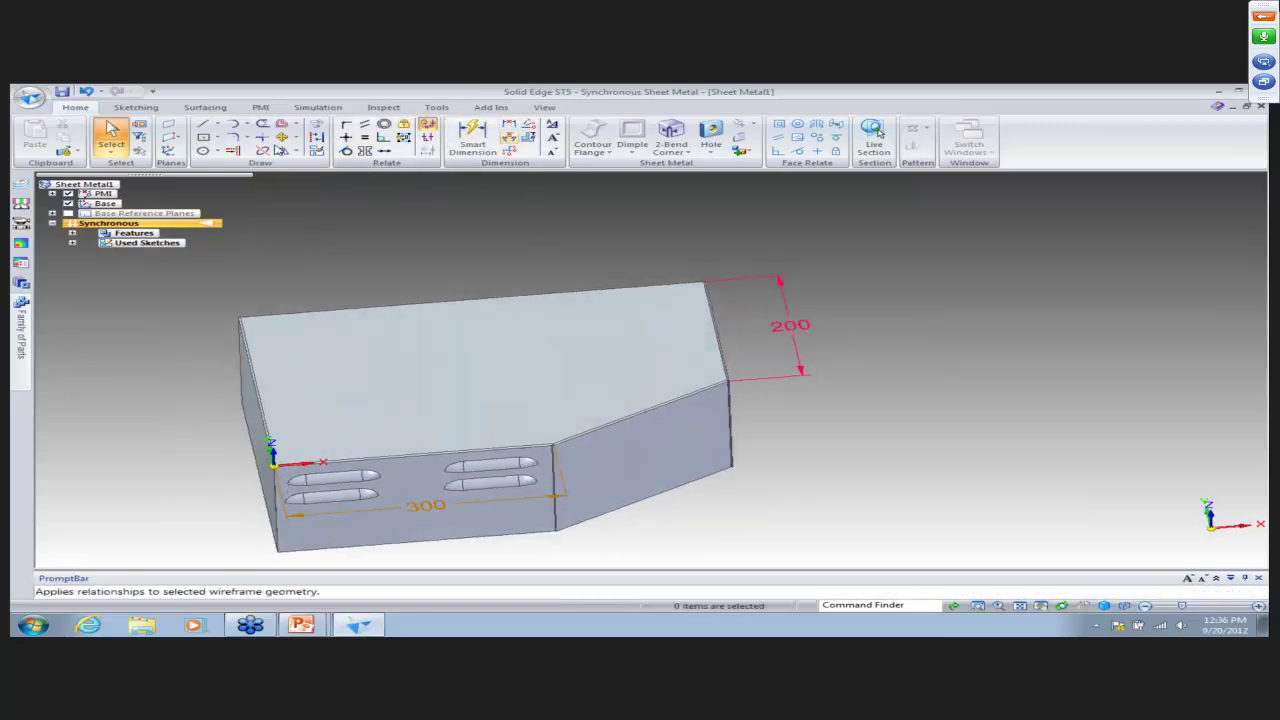
# Sketch a six-sided polygon by center on the locked plane of the top face, near its middle.
pyautogui.click(216, 137)
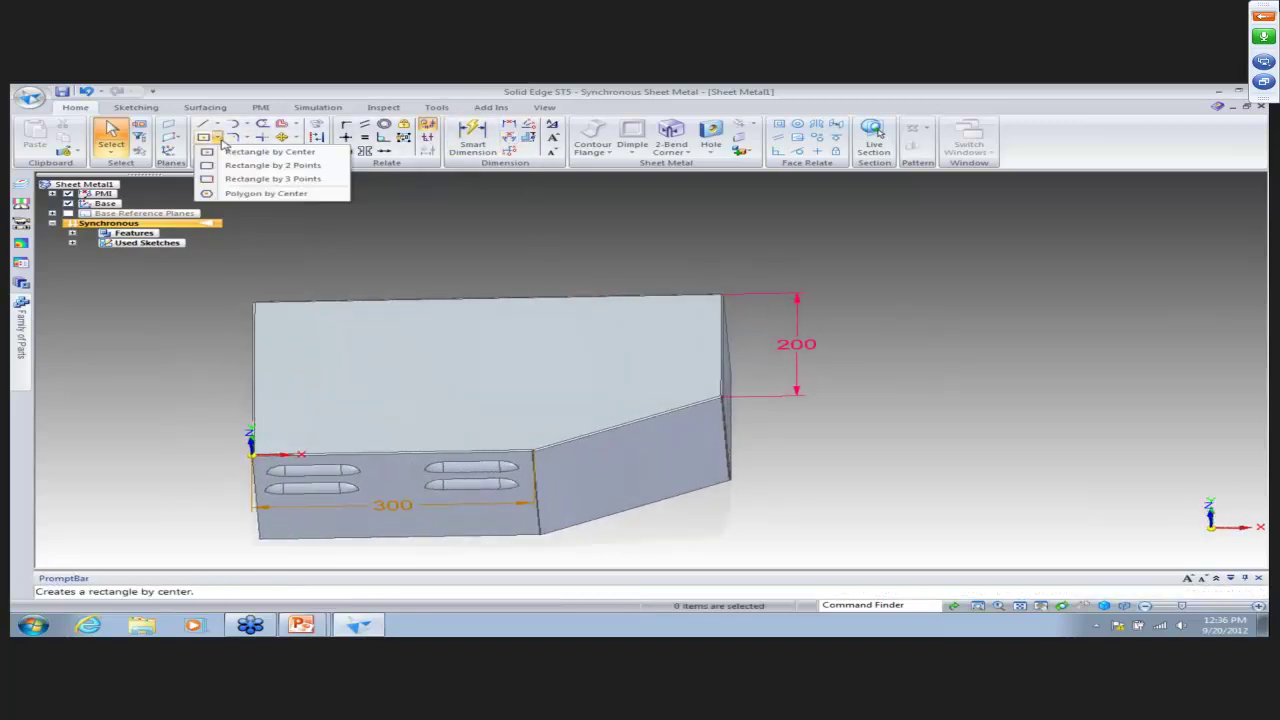
pyautogui.click(248, 195)
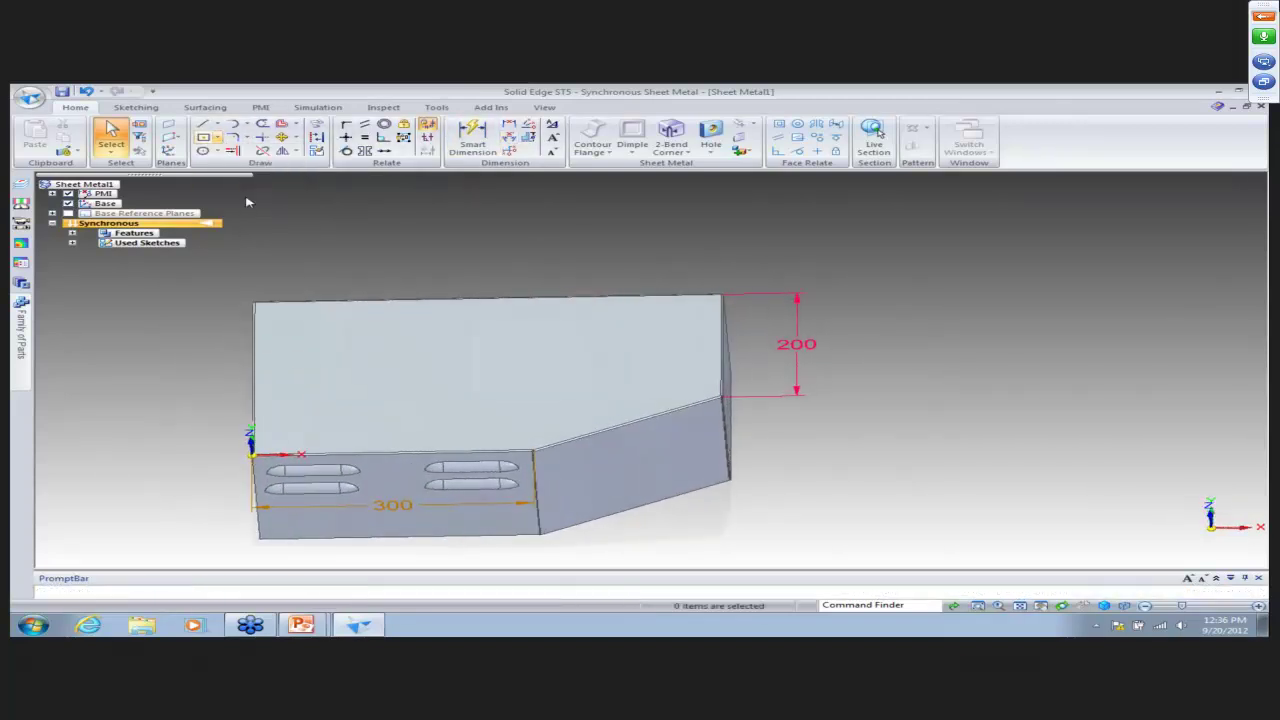
pyautogui.press('F3')
pyautogui.click(465, 372)
pyautogui.click(393, 352)
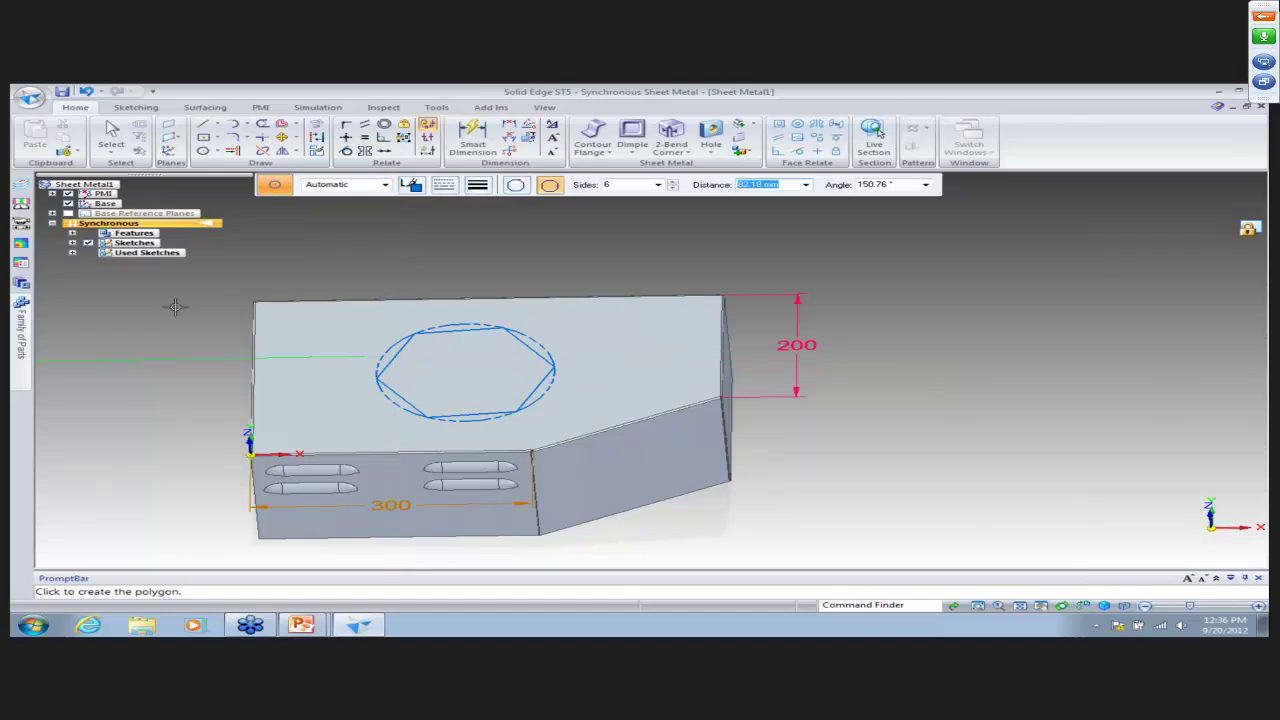
# Create a dimple with a 1.50 mm extent from the hexagonal region on the top face.
pyautogui.click(632, 135)
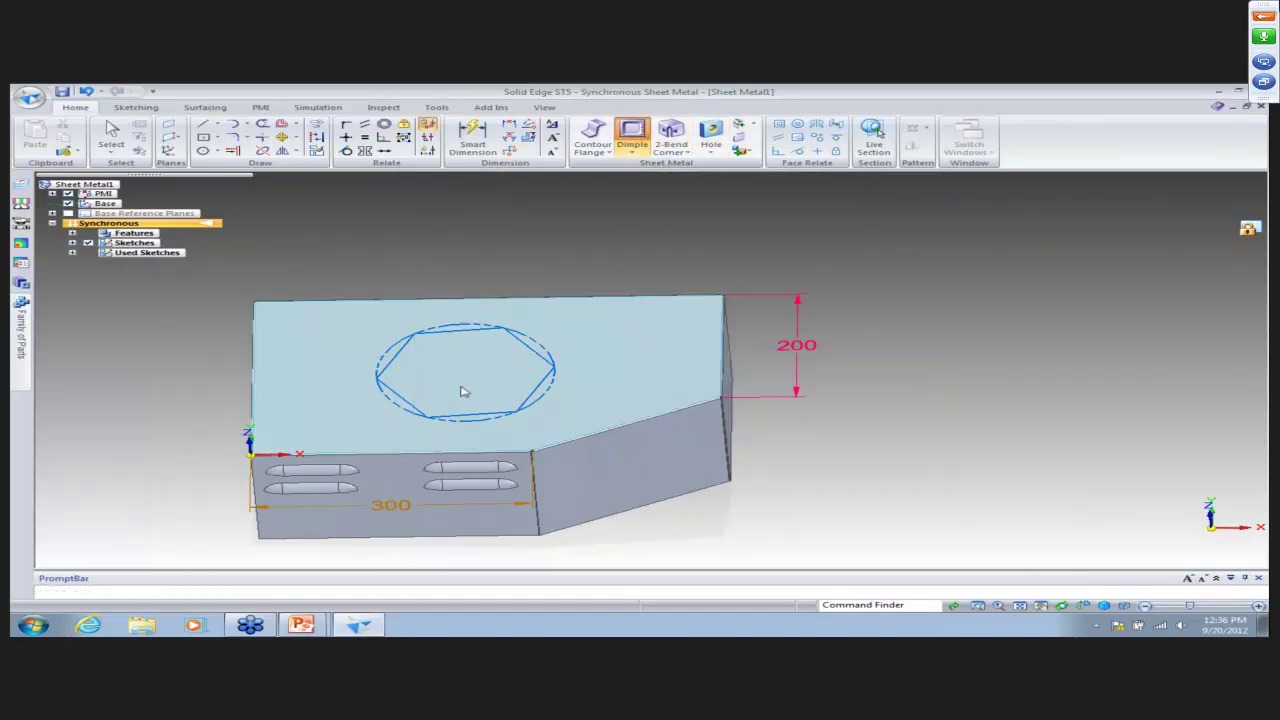
pyautogui.click(463, 390)
pyautogui.moveTo(462, 253); pyautogui.dragTo(476, 256, button='middle')
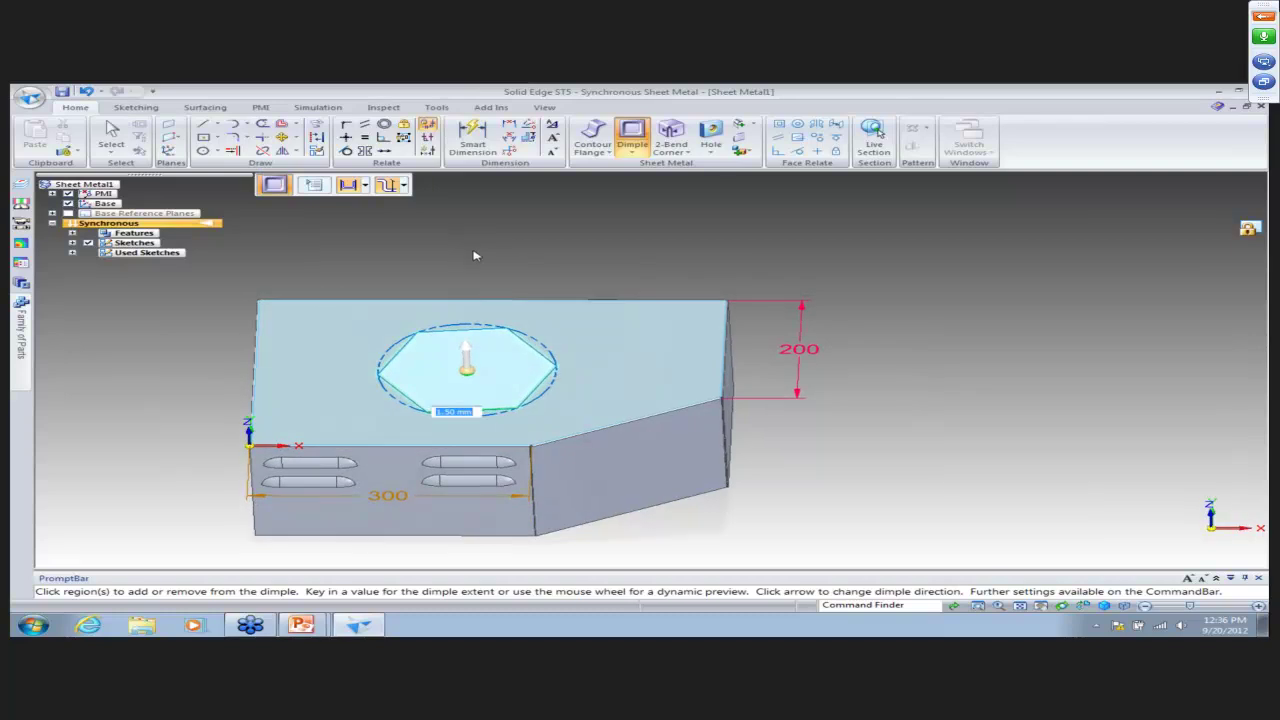
pyautogui.press('Return')
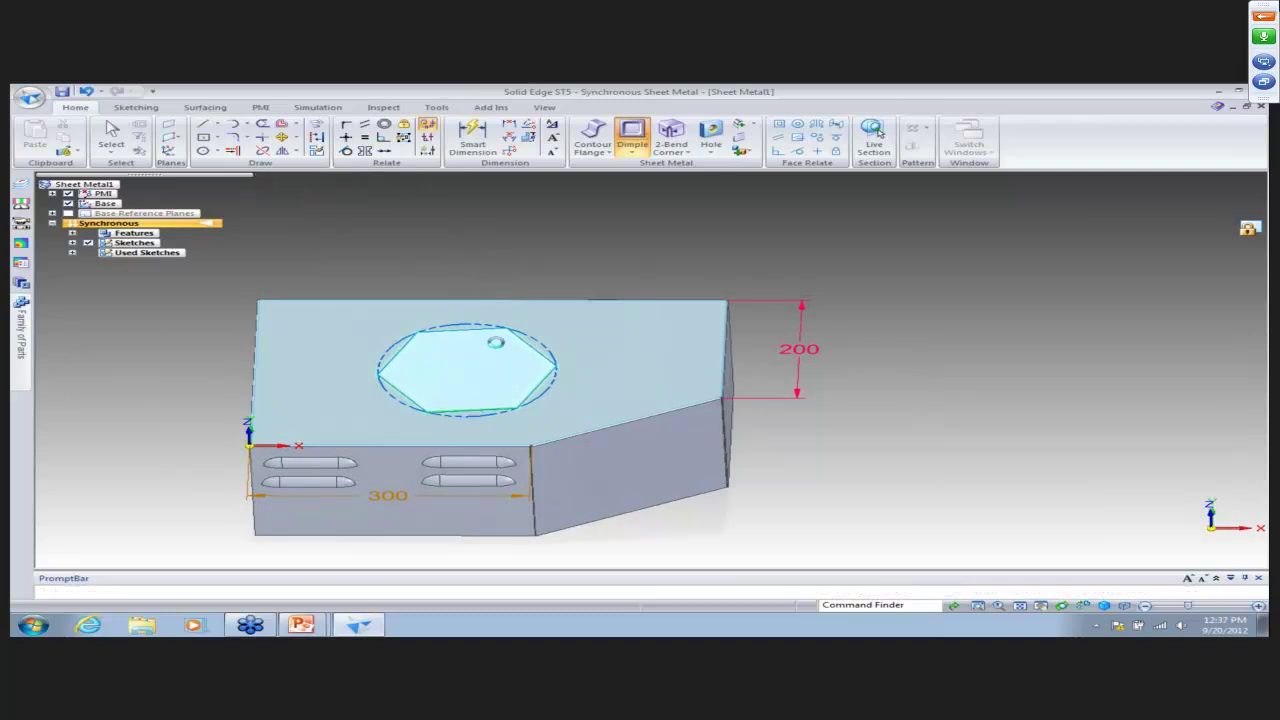
pyautogui.moveTo(544, 321); pyautogui.dragTo(655, 214, button='middle')
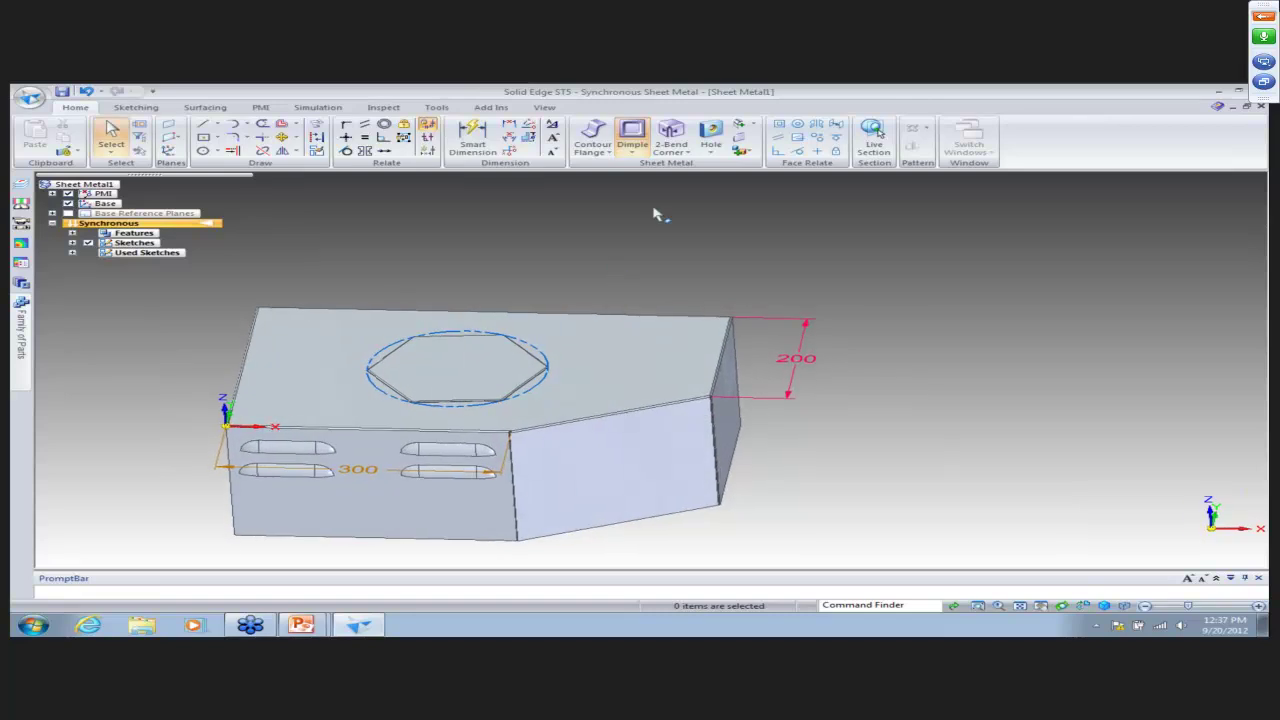
# Position a gusset on the inner bend between the tab and the angled flange, and set its patterning to Fit.
pyautogui.click(636, 155)
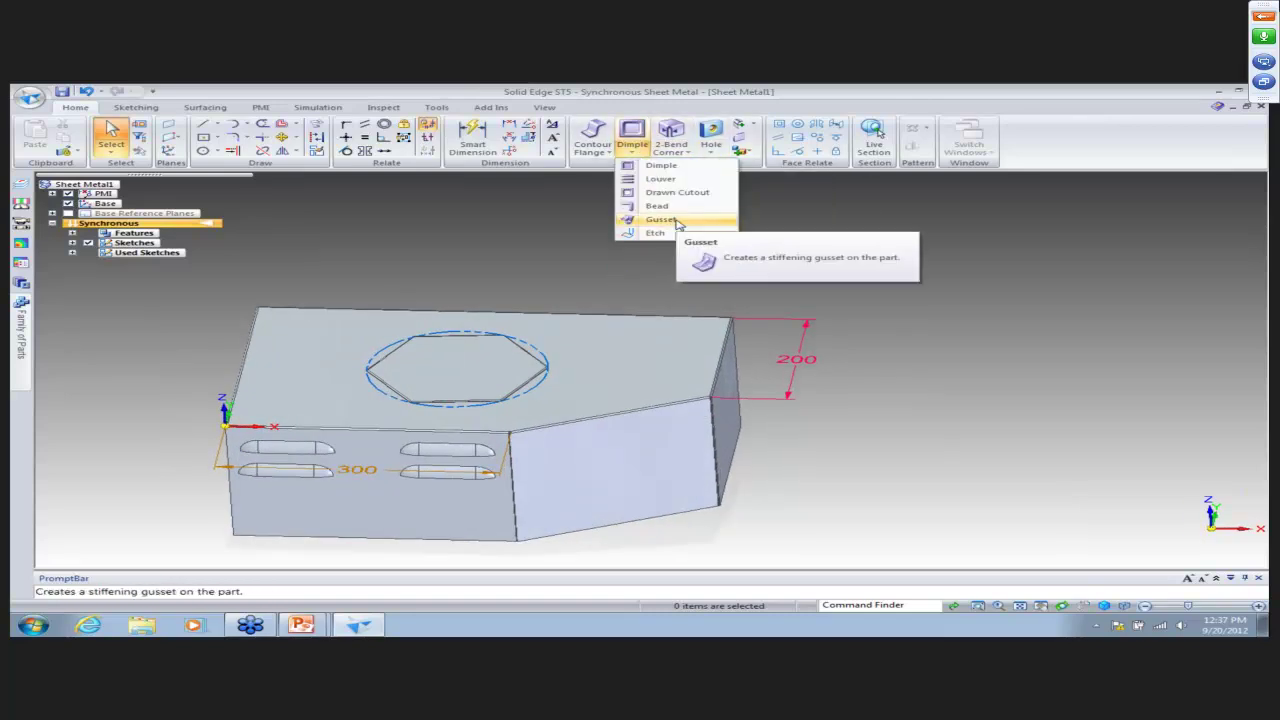
pyautogui.click(677, 221)
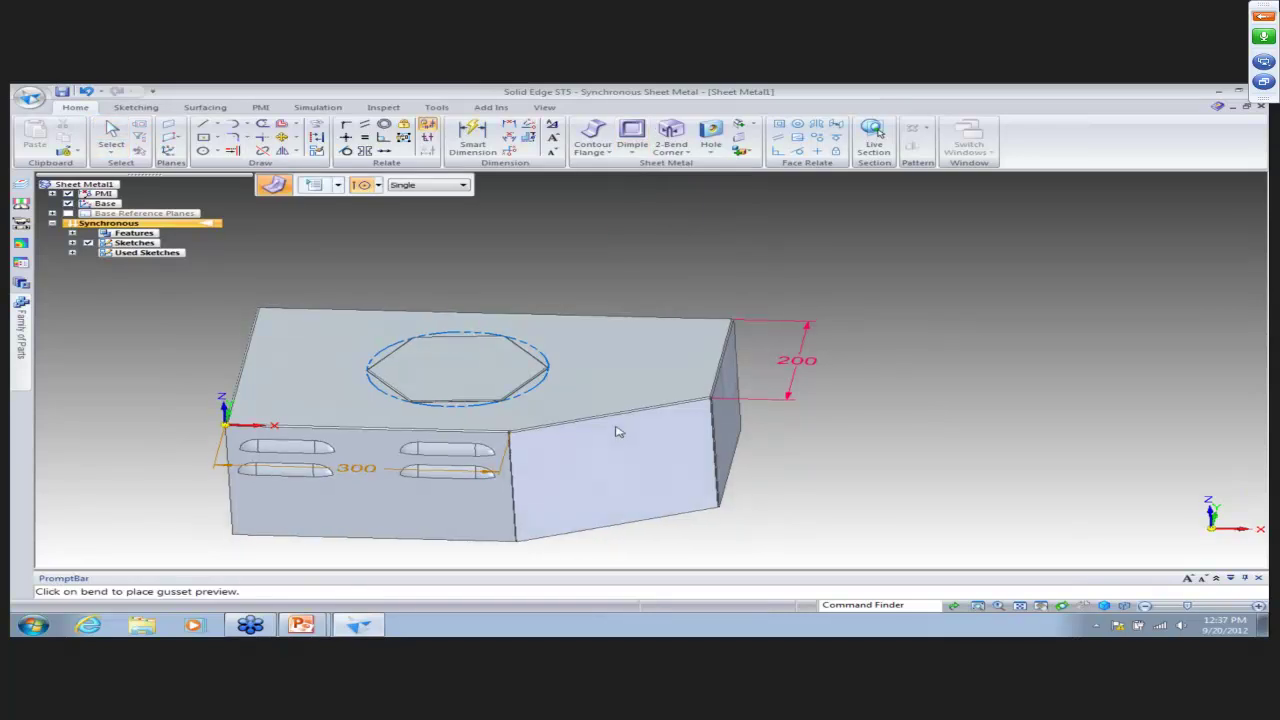
pyautogui.moveTo(617, 433)
pyautogui.mouseDown(button='middle')
pyautogui.moveTo(606, 375)
pyautogui.moveTo(596, 406)
pyautogui.moveTo(607, 414)
pyautogui.mouseUp(button='middle')
pyautogui.click(614, 404)
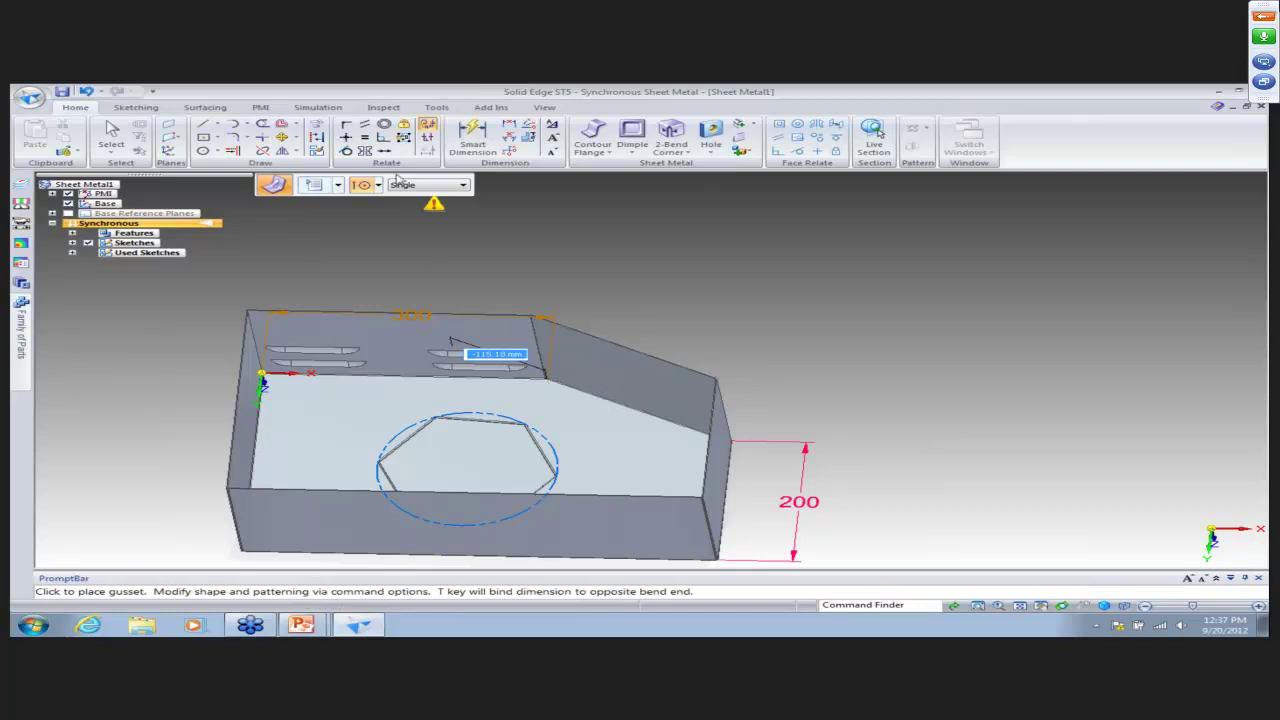
pyautogui.click(430, 185)
pyautogui.click(436, 204)
# Set the gusset width to 20 mm in the gusset options and accept the settings.
pyautogui.click(314, 185)
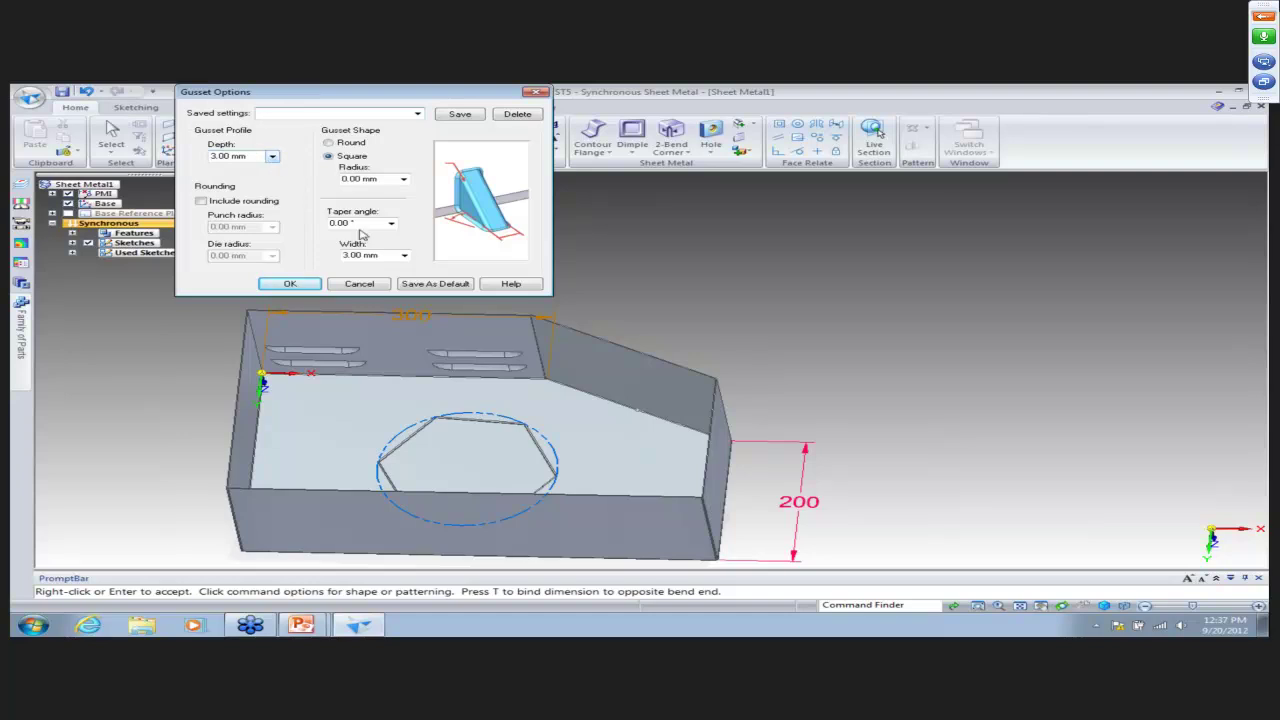
pyautogui.click(404, 256)
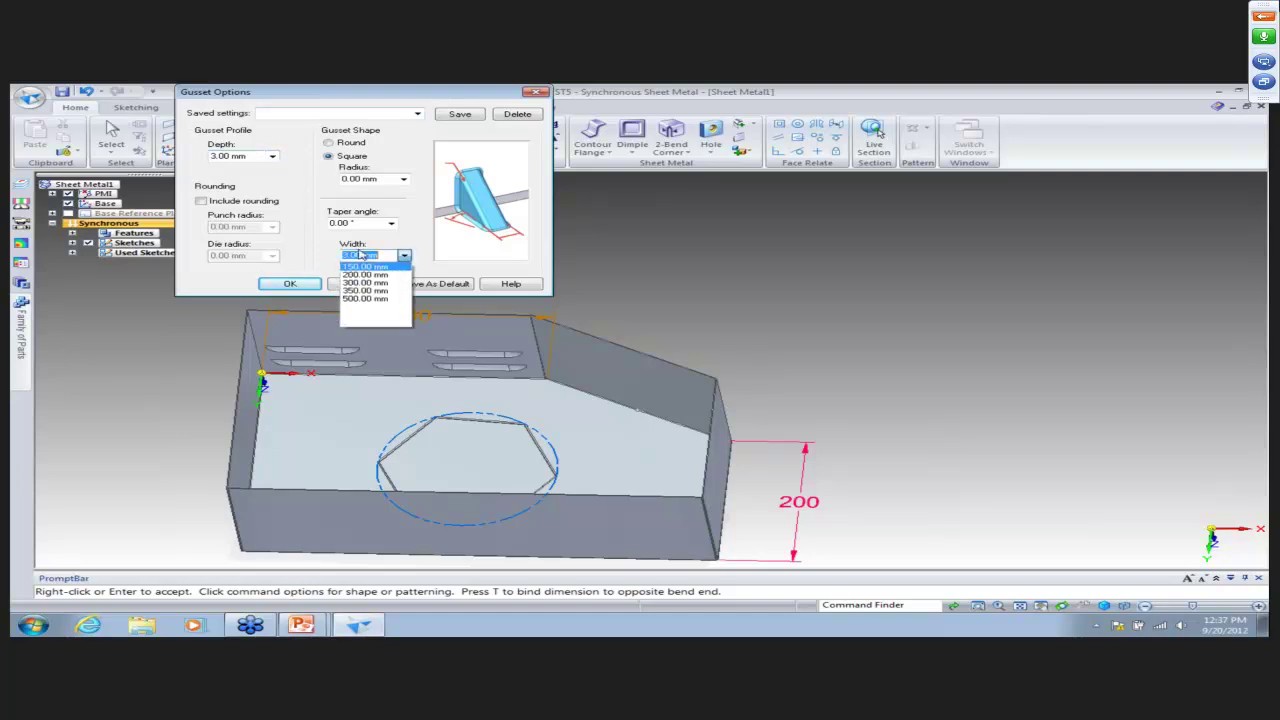
pyautogui.click(370, 256)
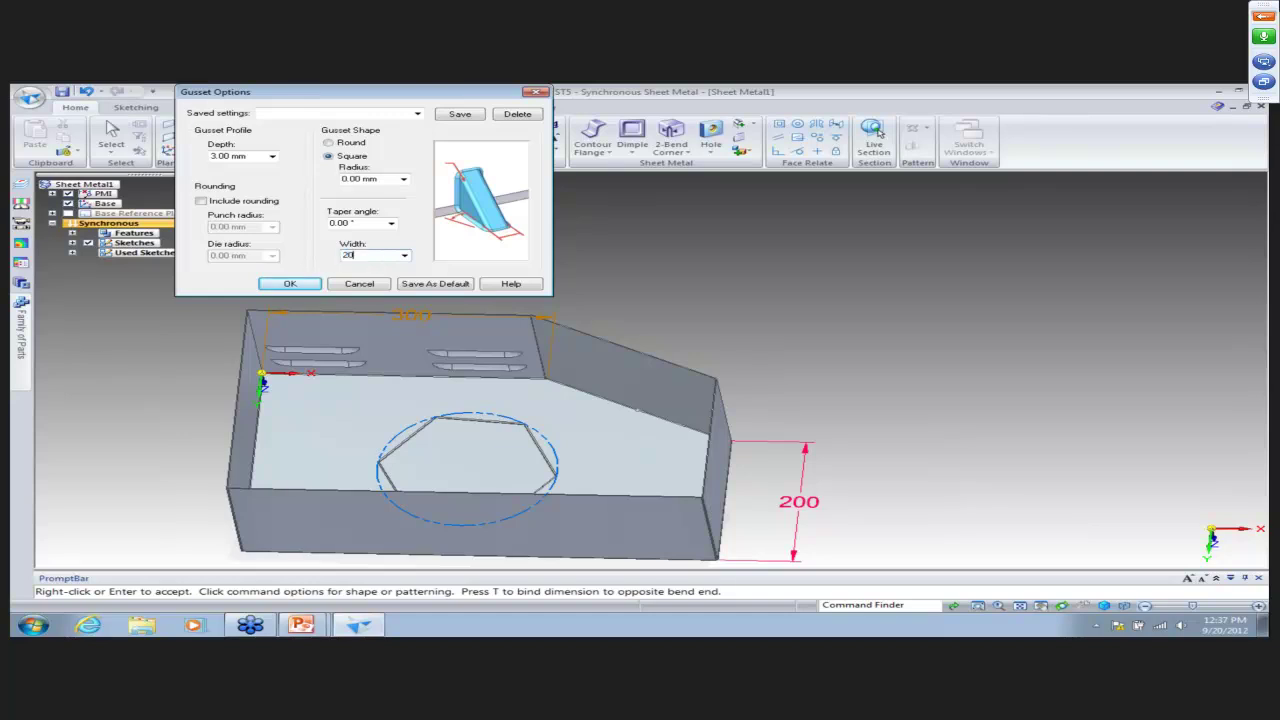
pyautogui.press('Return')
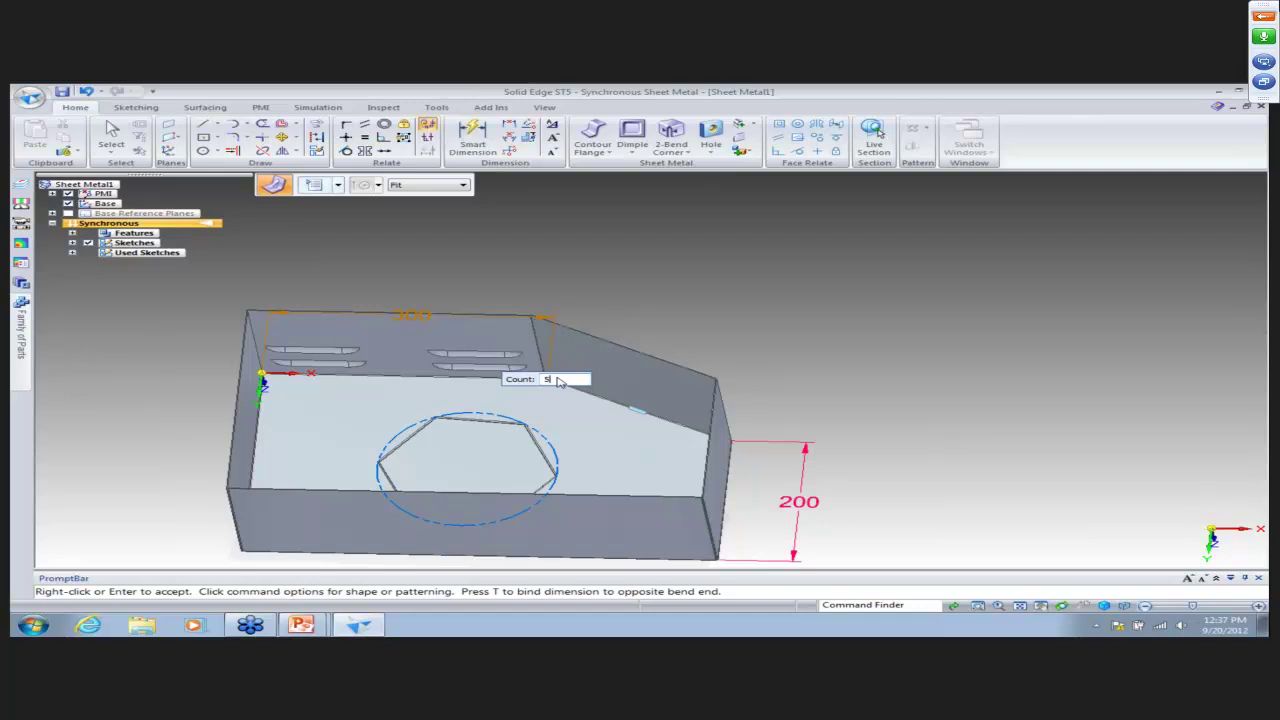
# Set the gusset count to 5 and accept the fitted gusset pattern along the angled flange's bend.
pyautogui.press('Return')
pyautogui.moveTo(697, 336); pyautogui.dragTo(298, 371, button='middle')
pyautogui.click(632, 135)
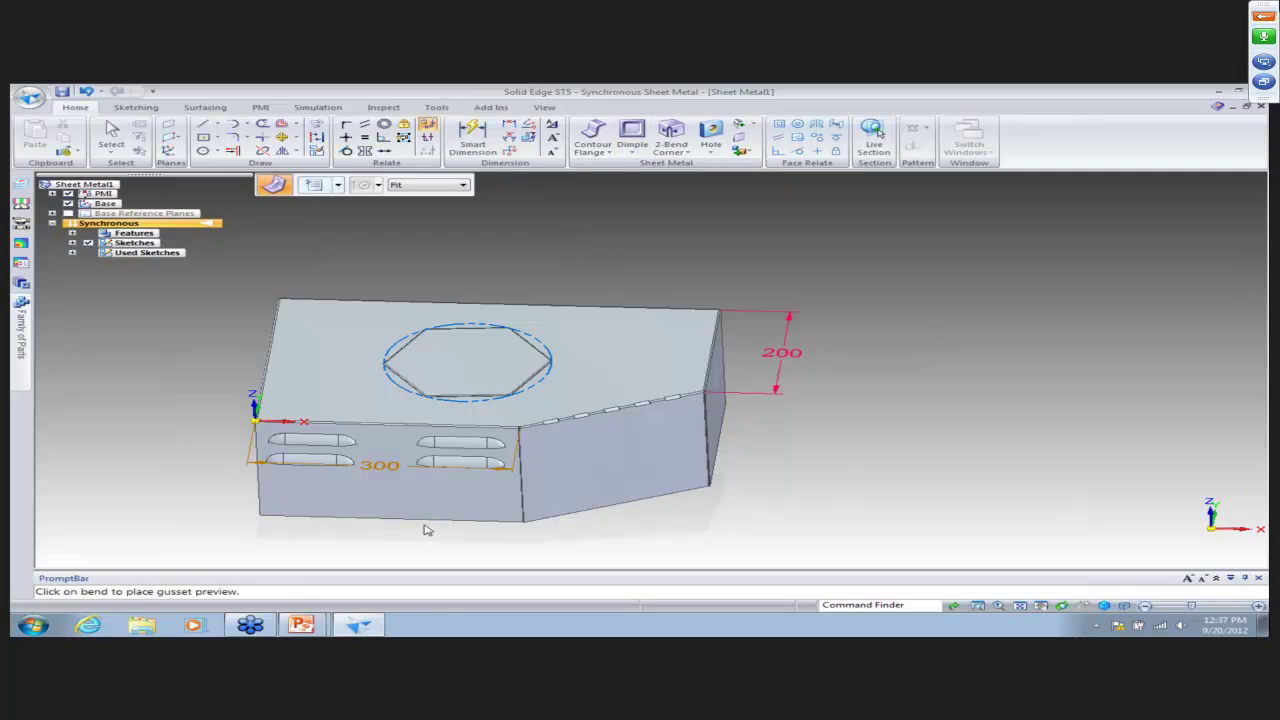
pyautogui.moveTo(425, 528); pyautogui.dragTo(280, 483, button='middle')
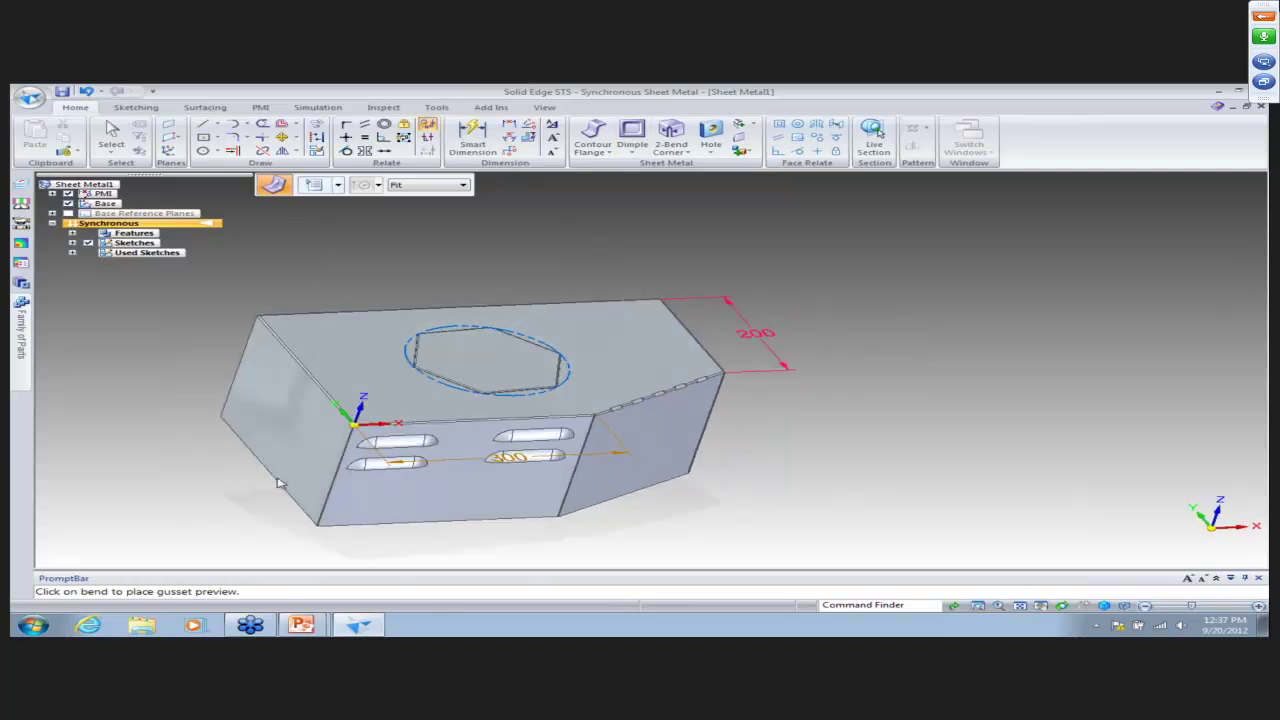
pyautogui.press('Escape')
# Add 25 mm outward flanges at 90° on the bottom edges of the two opposite end walls.
pyautogui.click(270, 482)
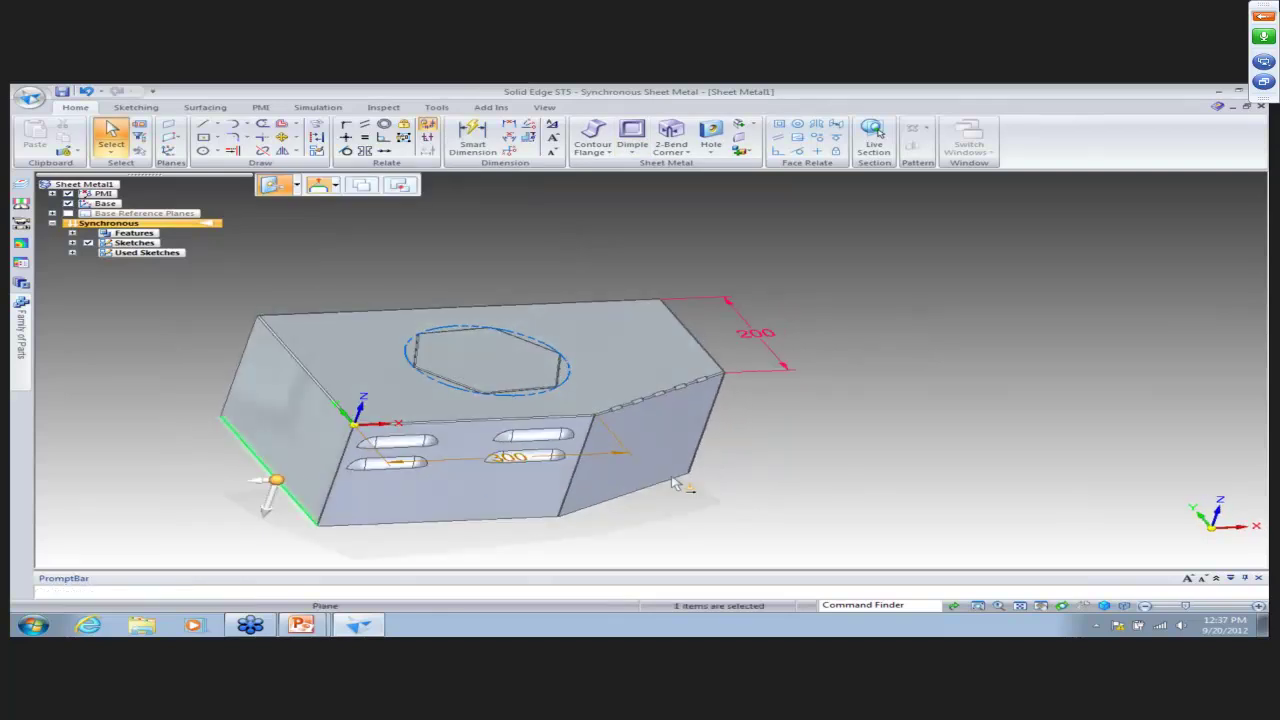
pyautogui.moveTo(726, 448); pyautogui.dragTo(727, 475, button='middle')
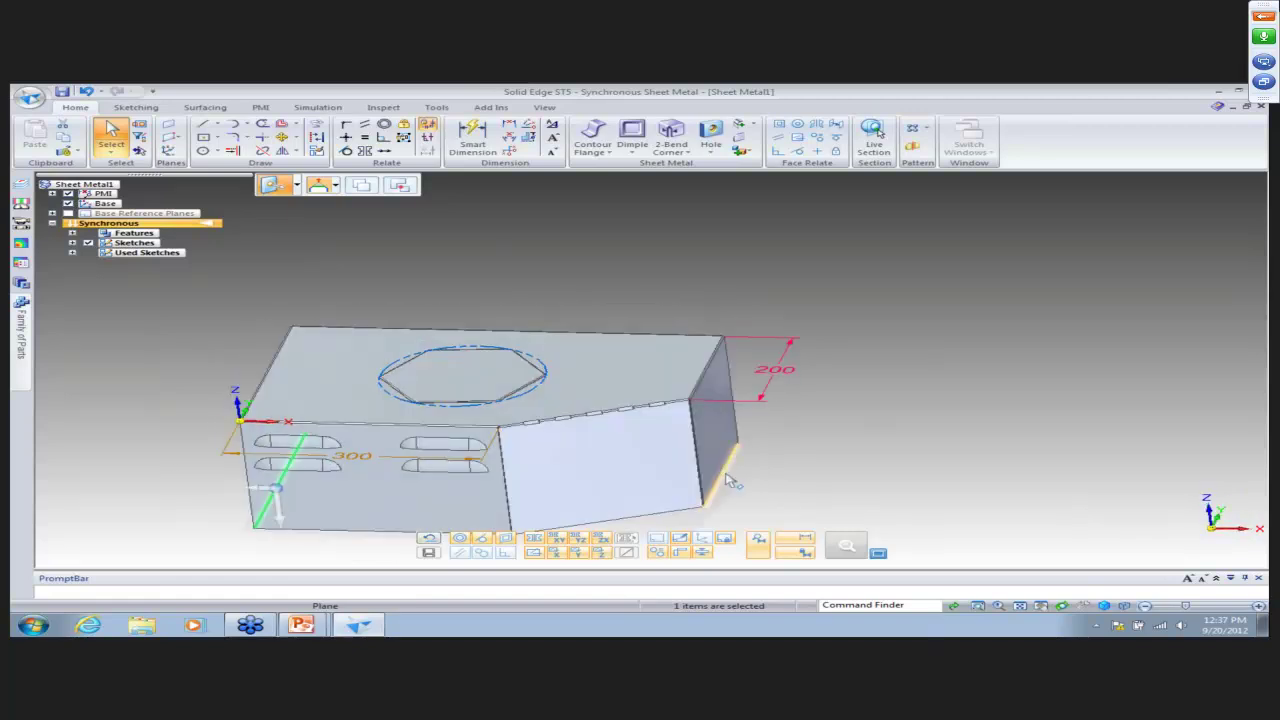
pyautogui.click(727, 481)
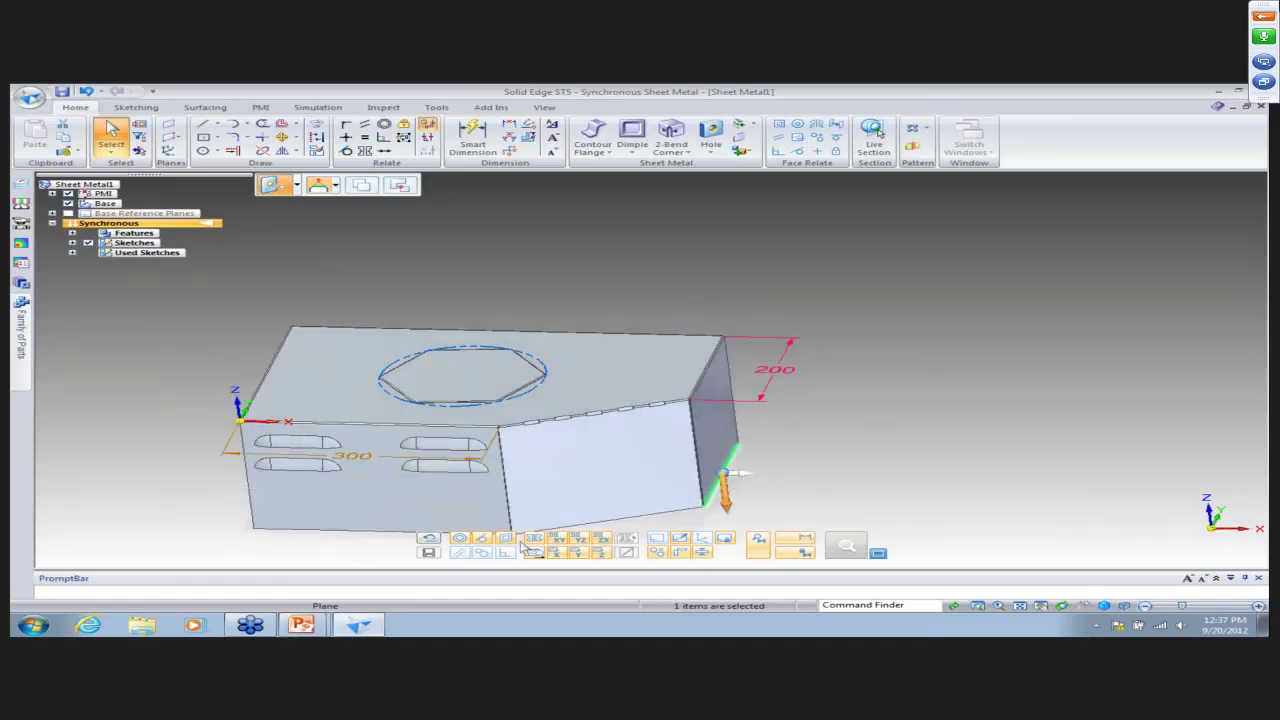
pyautogui.moveTo(316, 531); pyautogui.dragTo(262, 504, button='middle')
pyautogui.keyDown('ctrl'); pyautogui.click(264, 504); pyautogui.keyUp('ctrl')
pyautogui.click(771, 472)
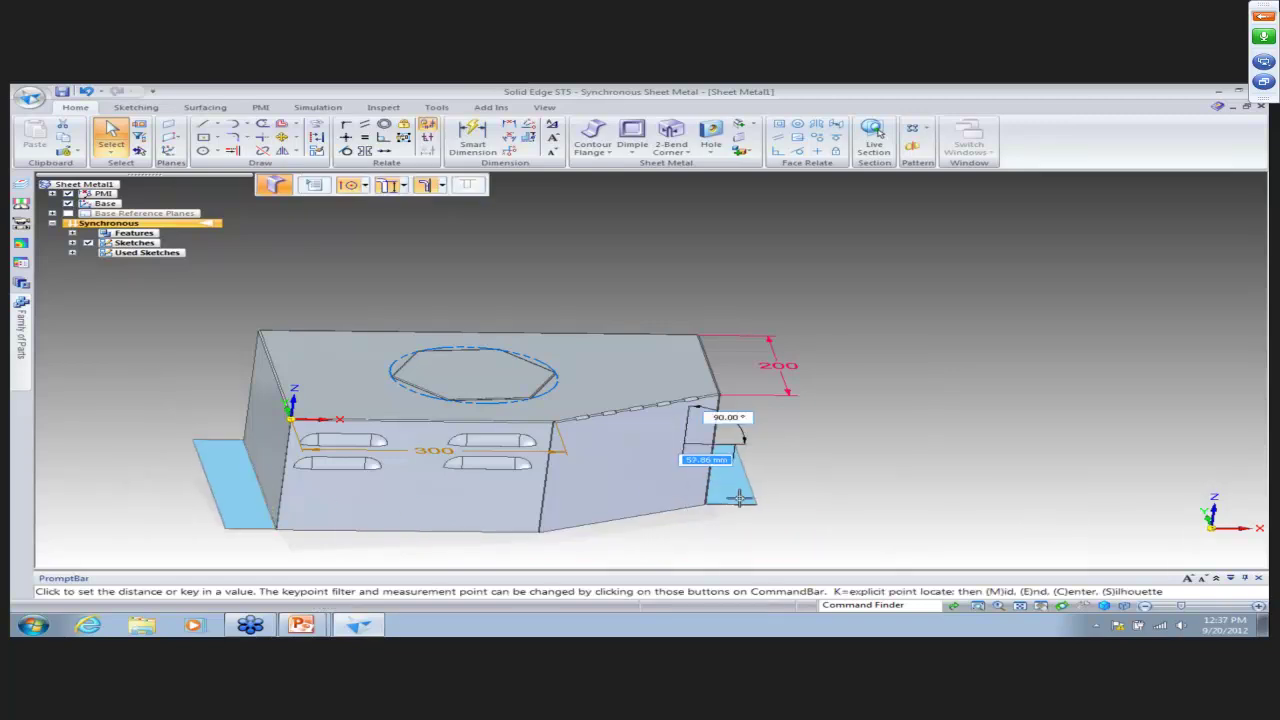
pyautogui.write('25')
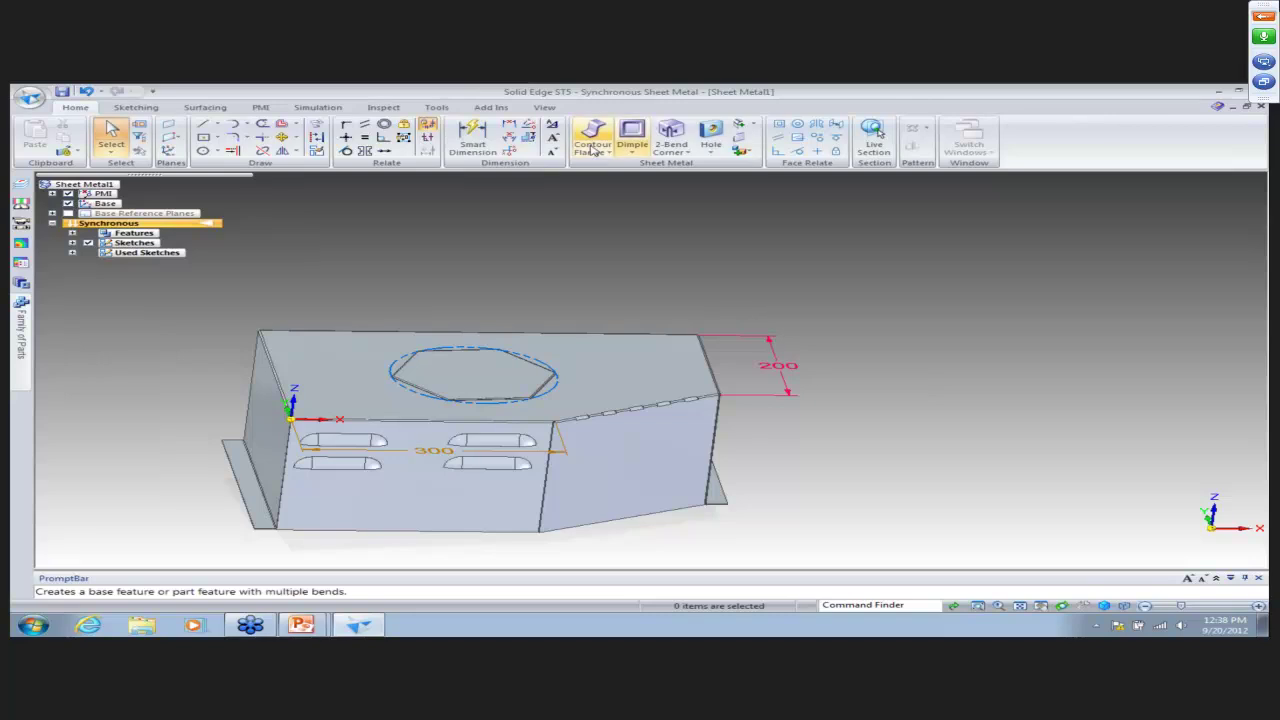
# Place four 10 mm holes, one near each end of both outward mounting flanges.
pyautogui.click(710, 135)
pyautogui.moveTo(200, 439); pyautogui.dragTo(223, 452, button='middle')
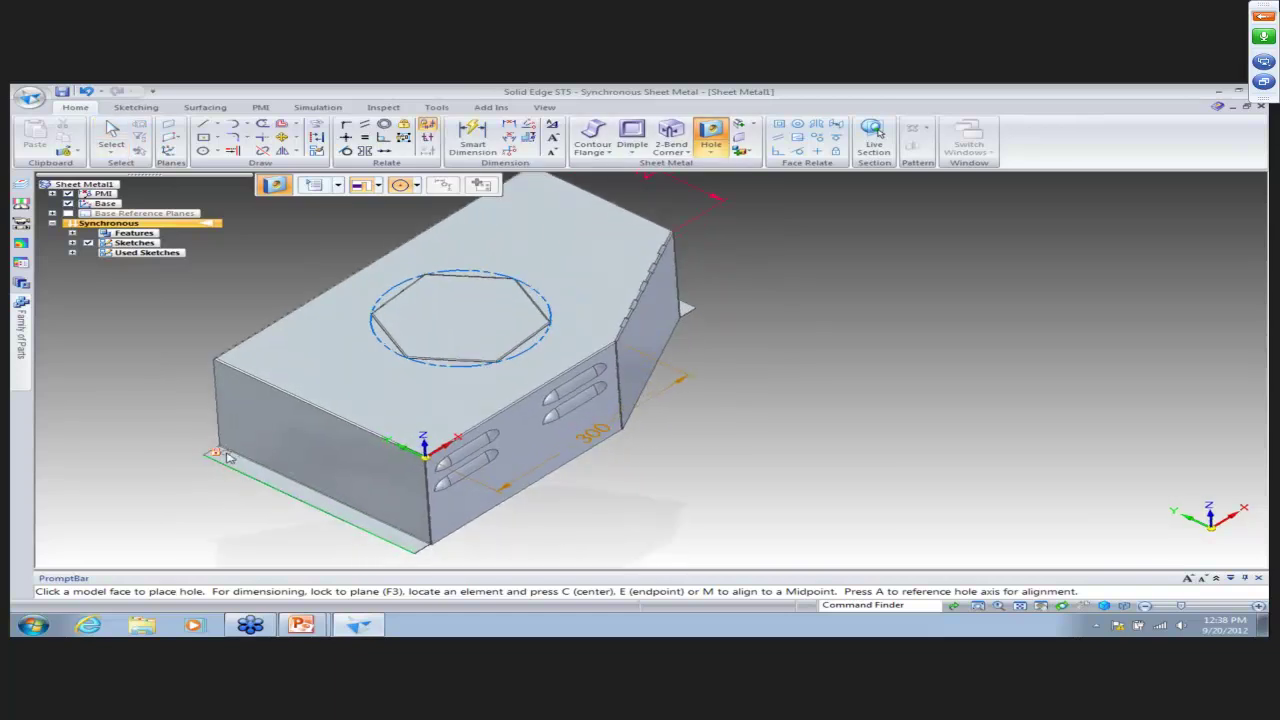
pyautogui.moveTo(229, 460); pyautogui.dragTo(127, 440, button='middle')
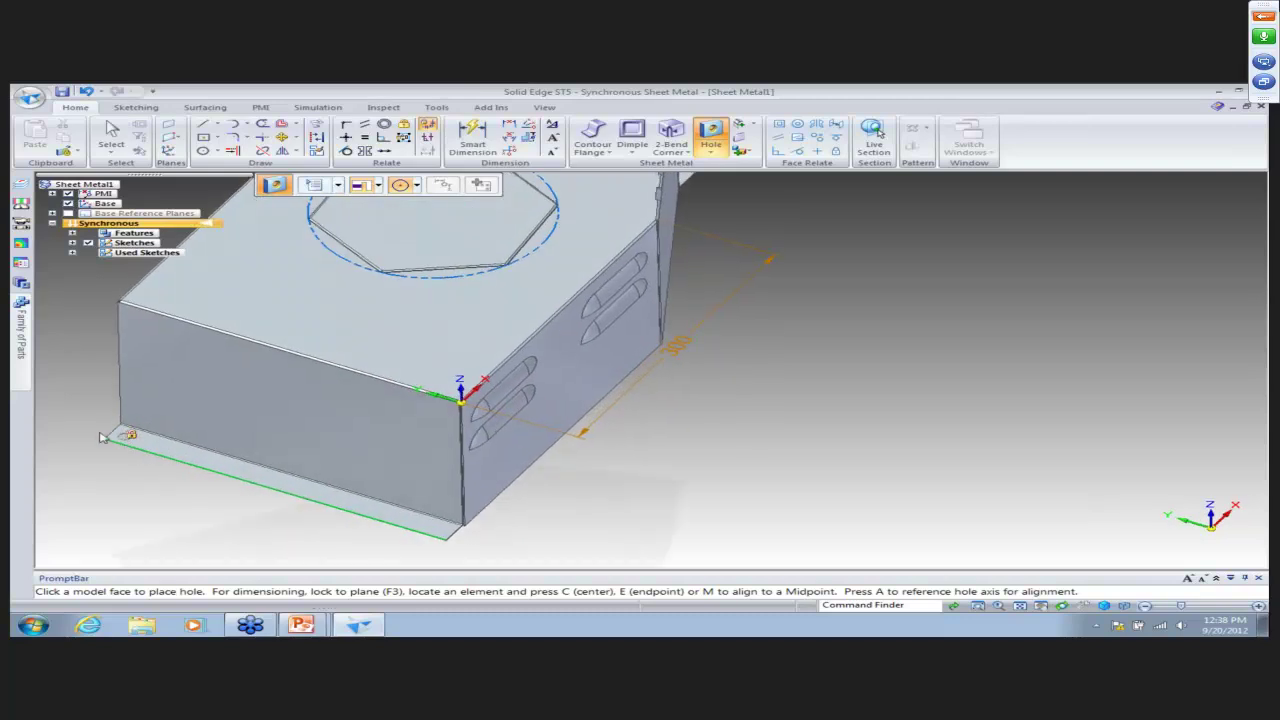
pyautogui.moveTo(123, 437); pyautogui.dragTo(122, 423, button='middle')
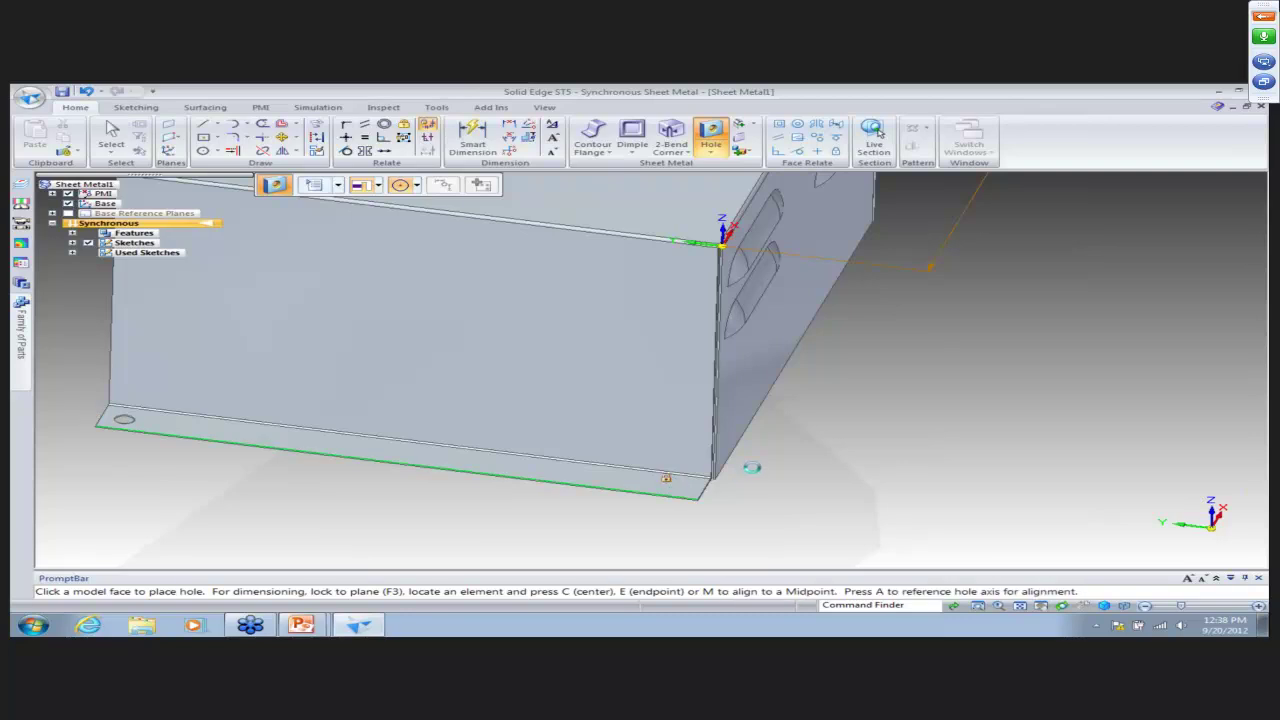
pyautogui.moveTo(752, 467); pyautogui.dragTo(937, 417, button='middle')
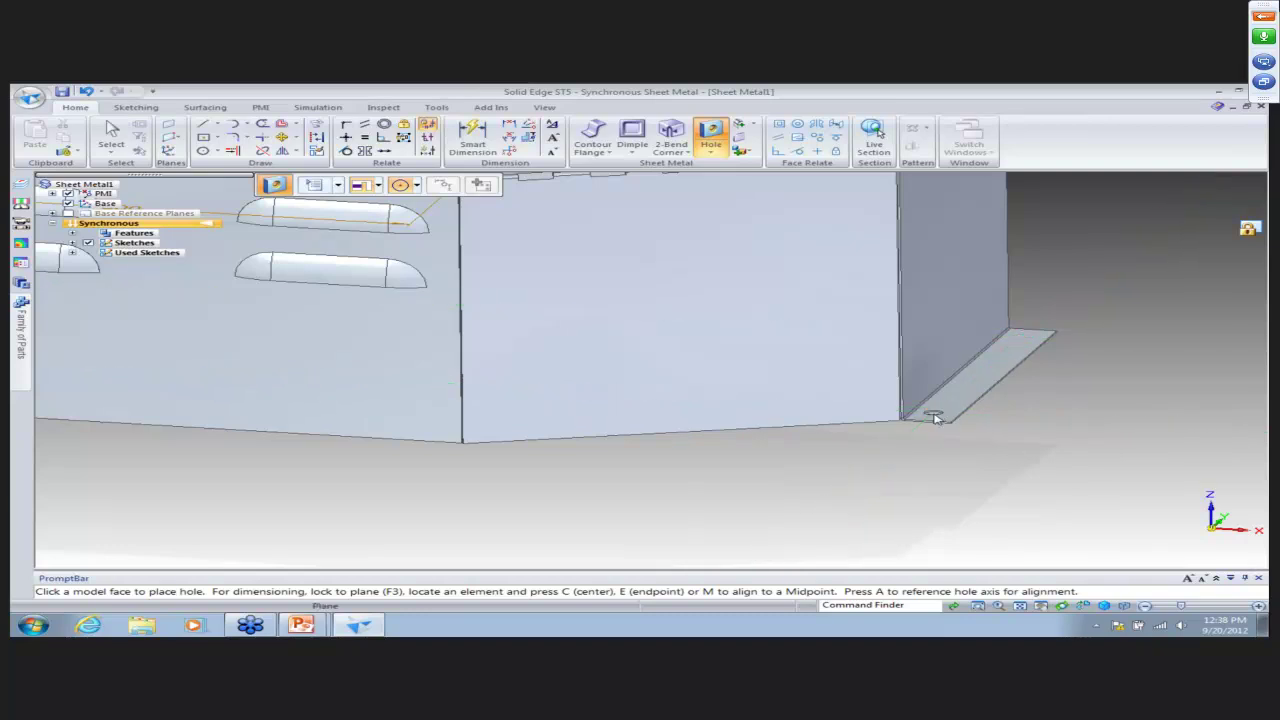
pyautogui.moveTo(889, 437); pyautogui.dragTo(456, 360, button='middle')
pyautogui.rightClick(328, 521)
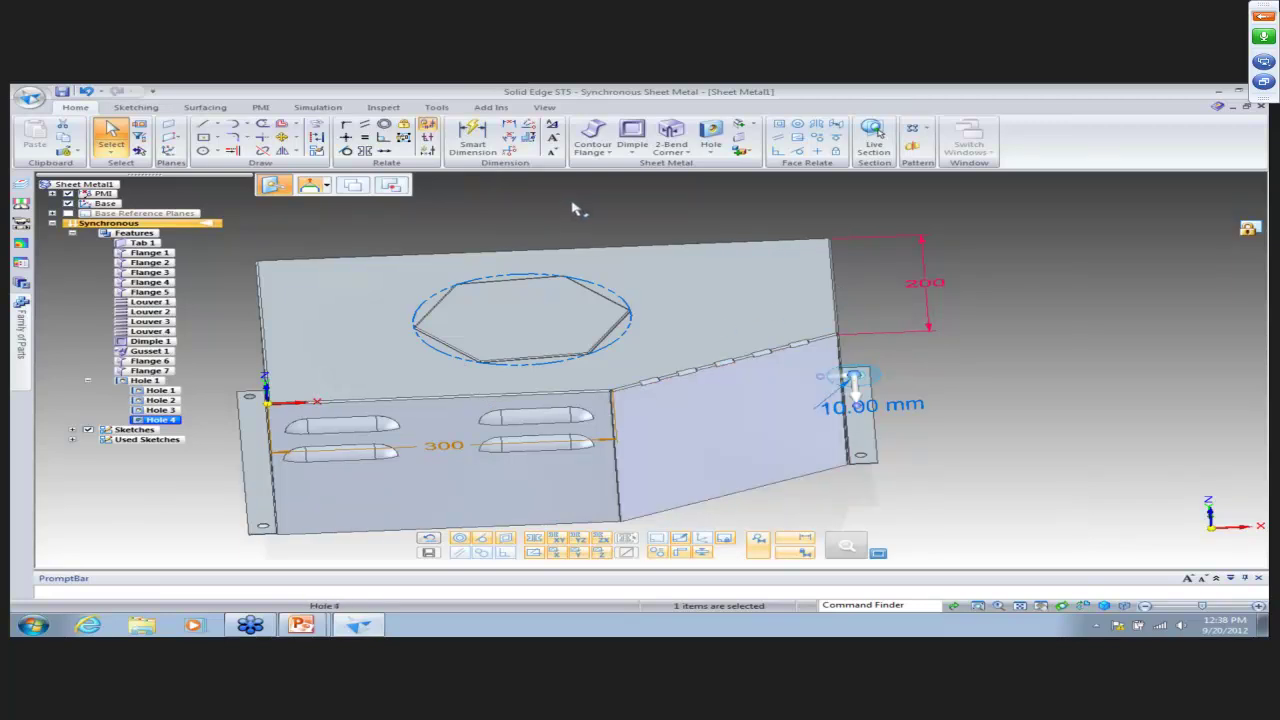
# Flatten the model with the top face oriented upward and its long rear edge defining the x-axis and origin.
pyautogui.click(436, 107)
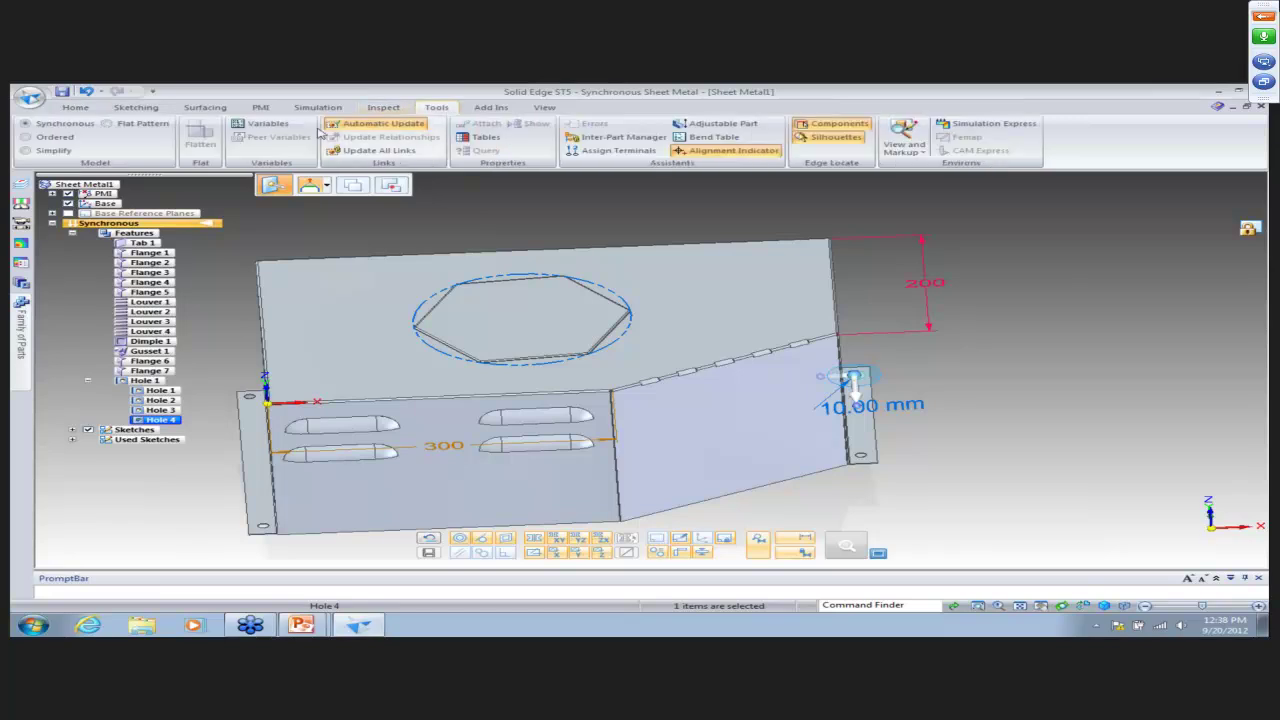
pyautogui.click(126, 125)
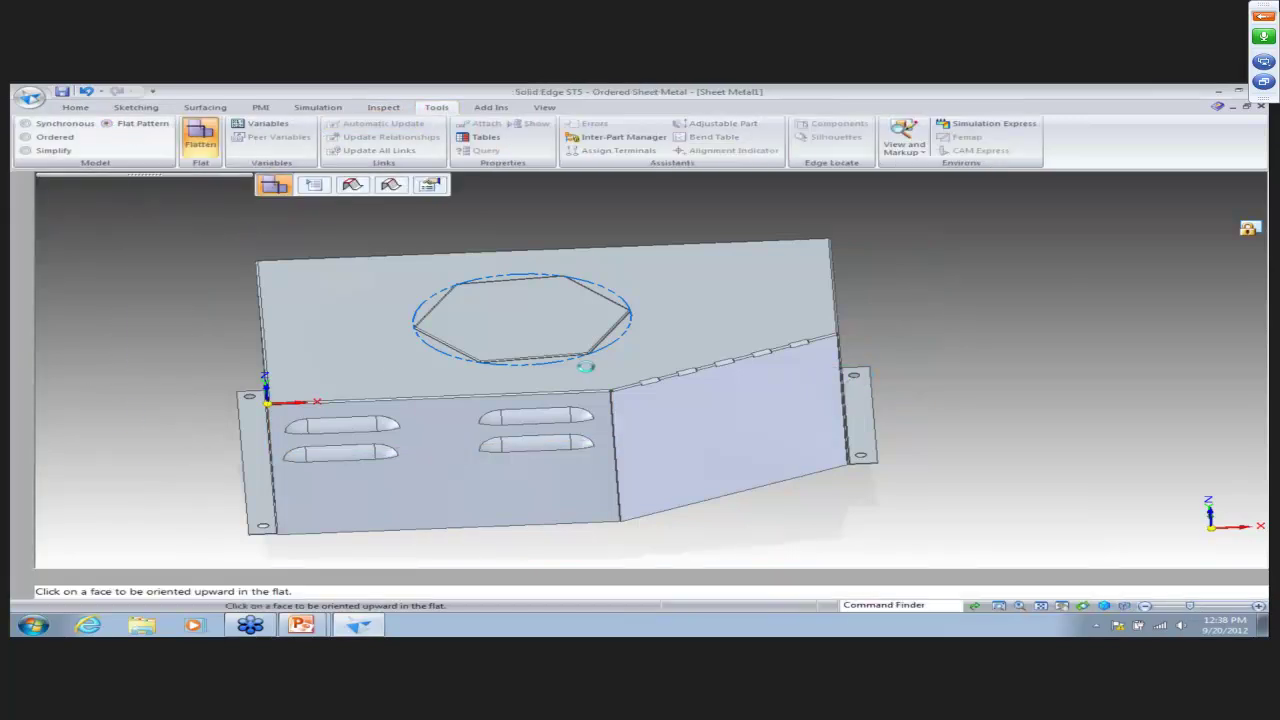
pyautogui.click(330, 292)
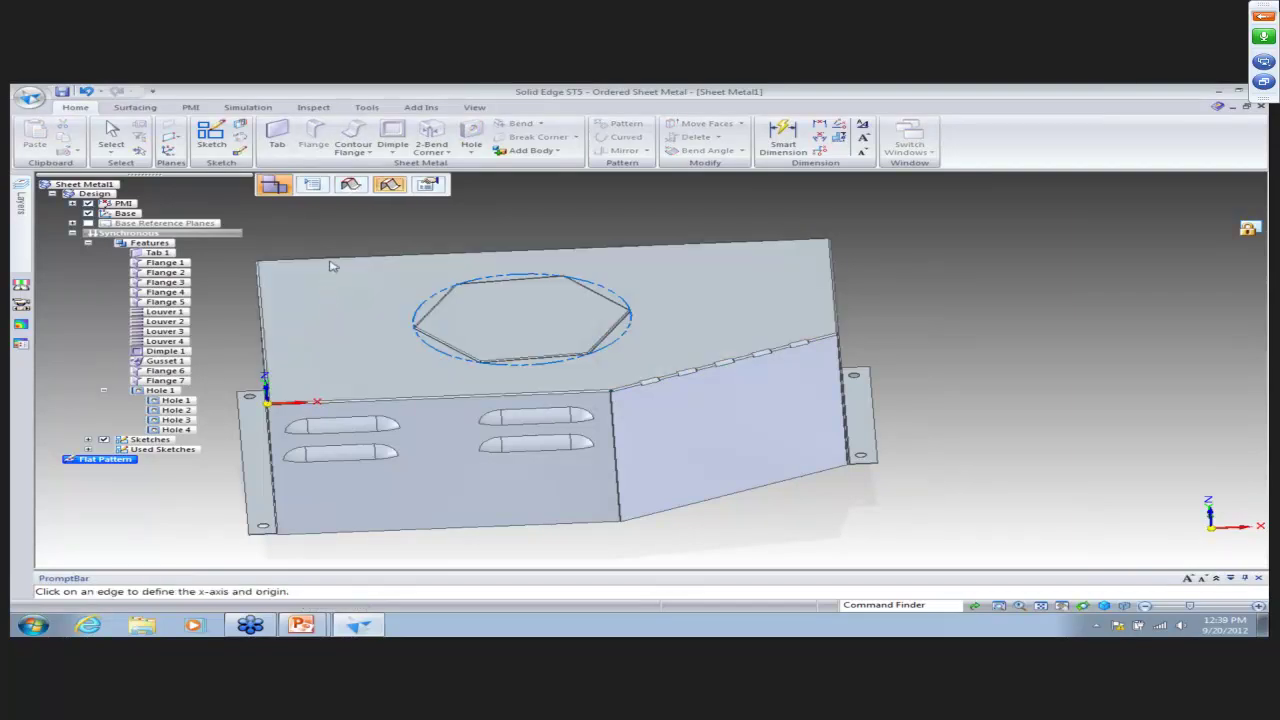
pyautogui.click(333, 264)
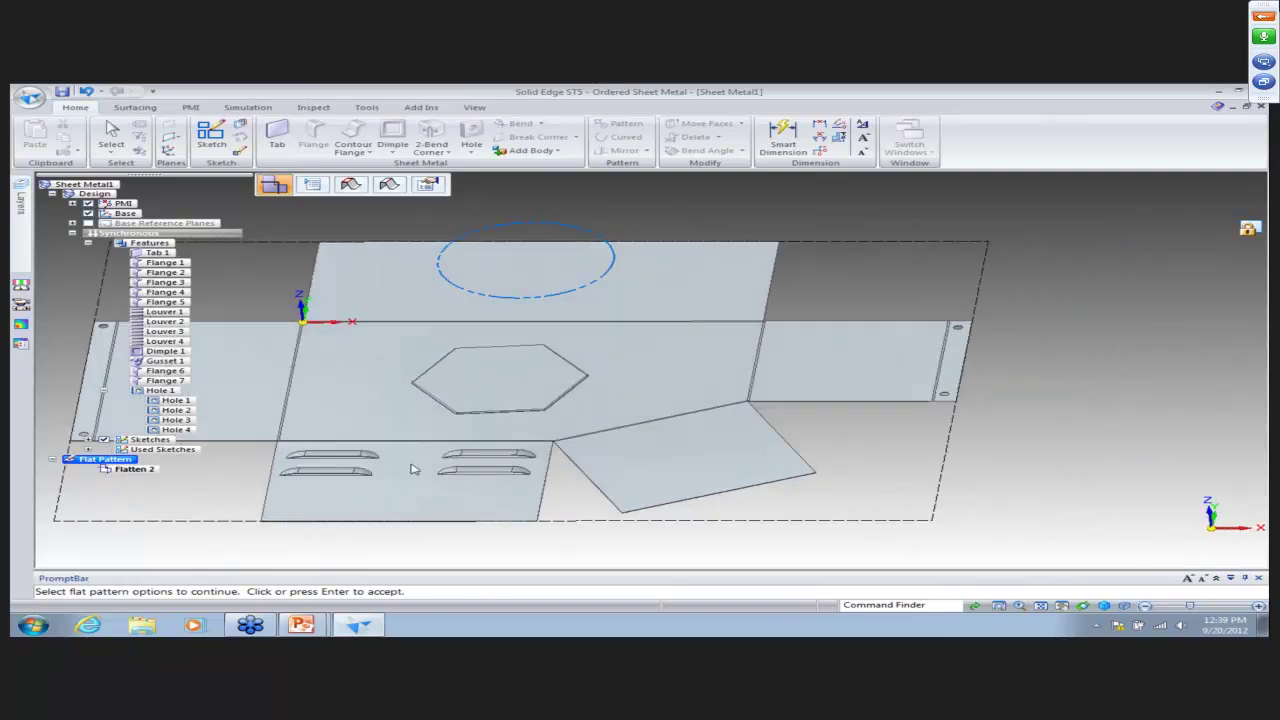
# Display the flat pattern's formed features as feature loops and hide the sketches.
pyautogui.click(304, 186)
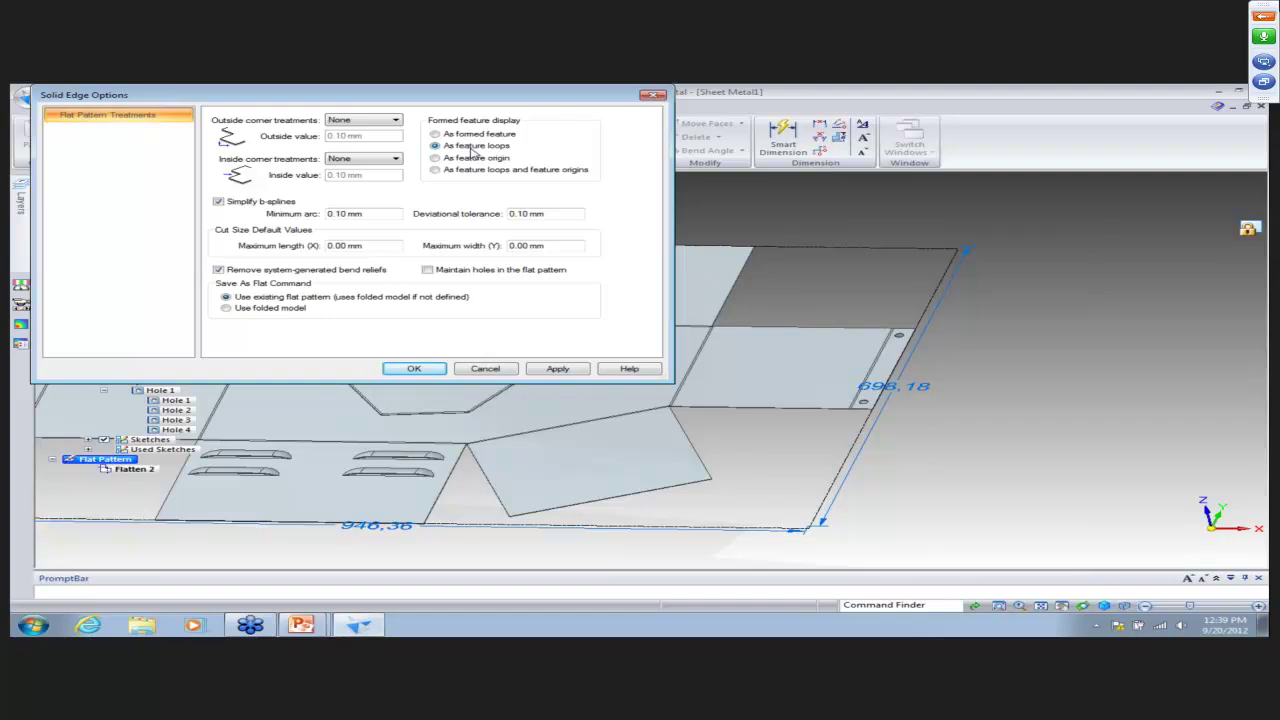
pyautogui.click(562, 370)
pyautogui.moveTo(302, 486); pyautogui.dragTo(470, 505, button='middle')
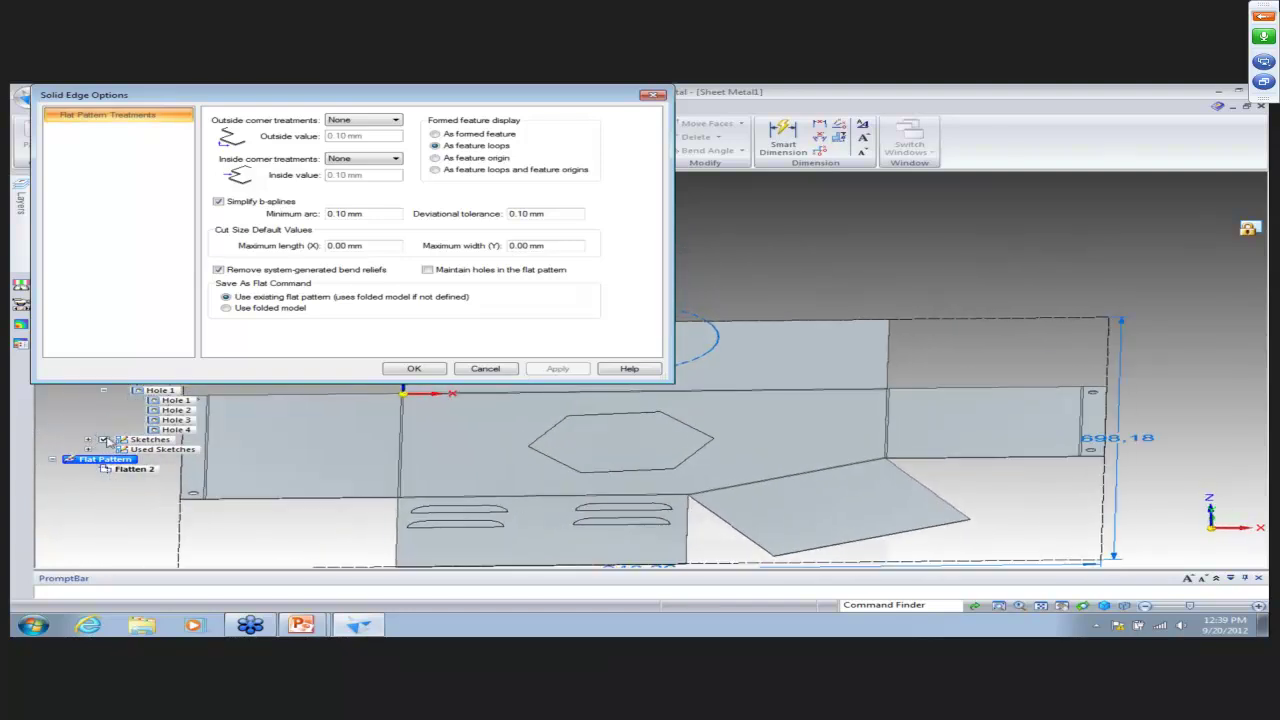
pyautogui.click(414, 369)
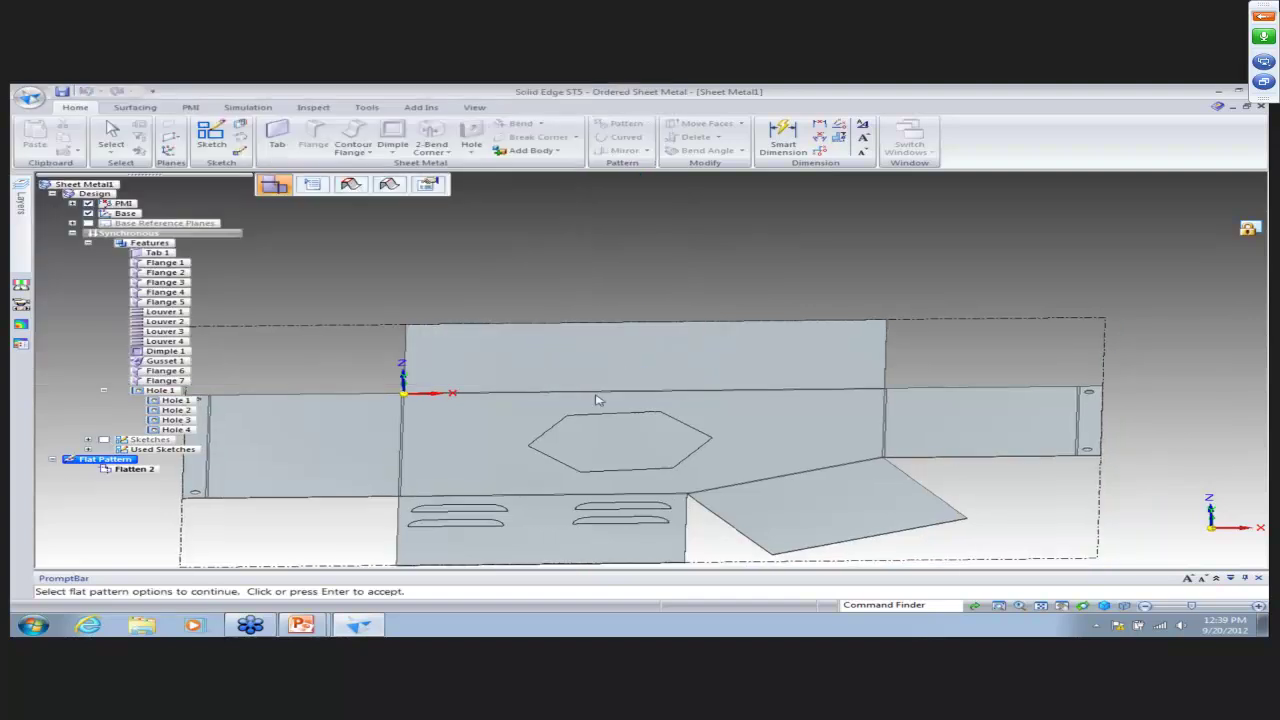
pyautogui.scroll(-2, 597, 400)
pyautogui.moveTo(597, 400); pyautogui.dragTo(623, 409, button='middle')
pyautogui.scroll(2, 623, 409)
pyautogui.scroll(1, 615, 474)
pyautogui.moveTo(480, 526); pyautogui.dragTo(480, 524, button='middle')
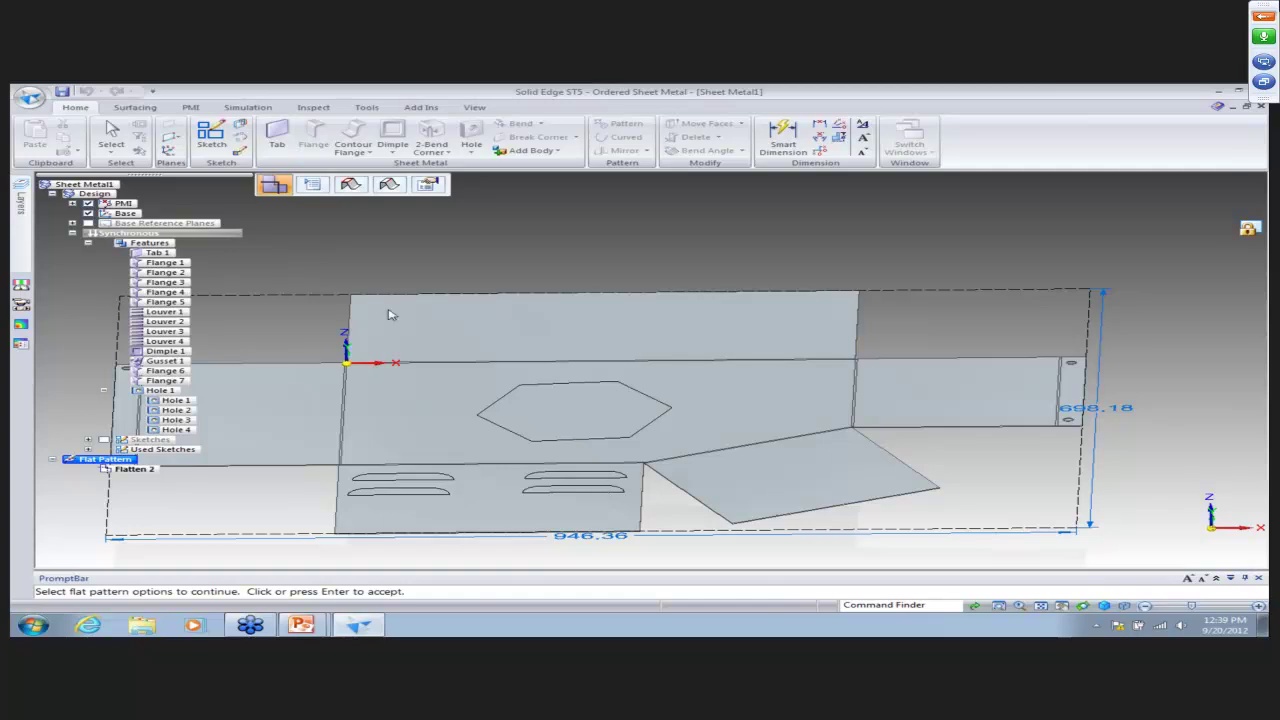
# Change the flat pattern's formed feature display to As feature origin and apply it.
pyautogui.click(313, 189)
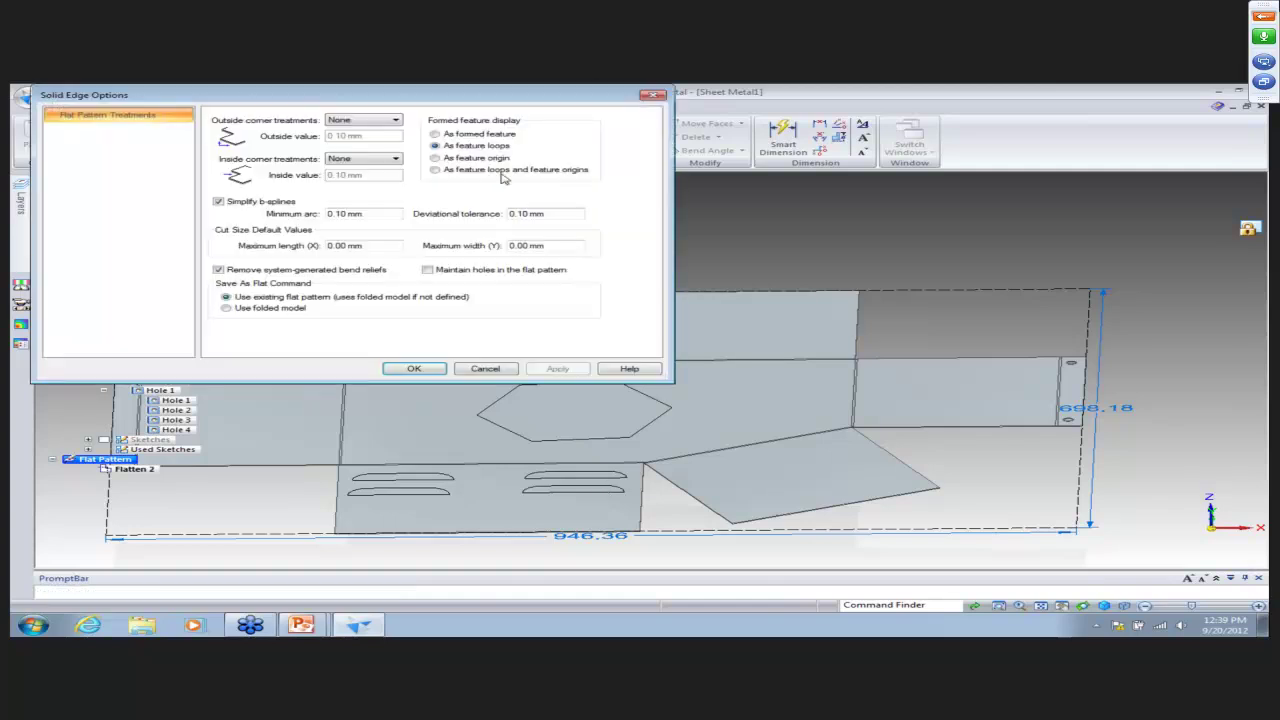
pyautogui.click(492, 160)
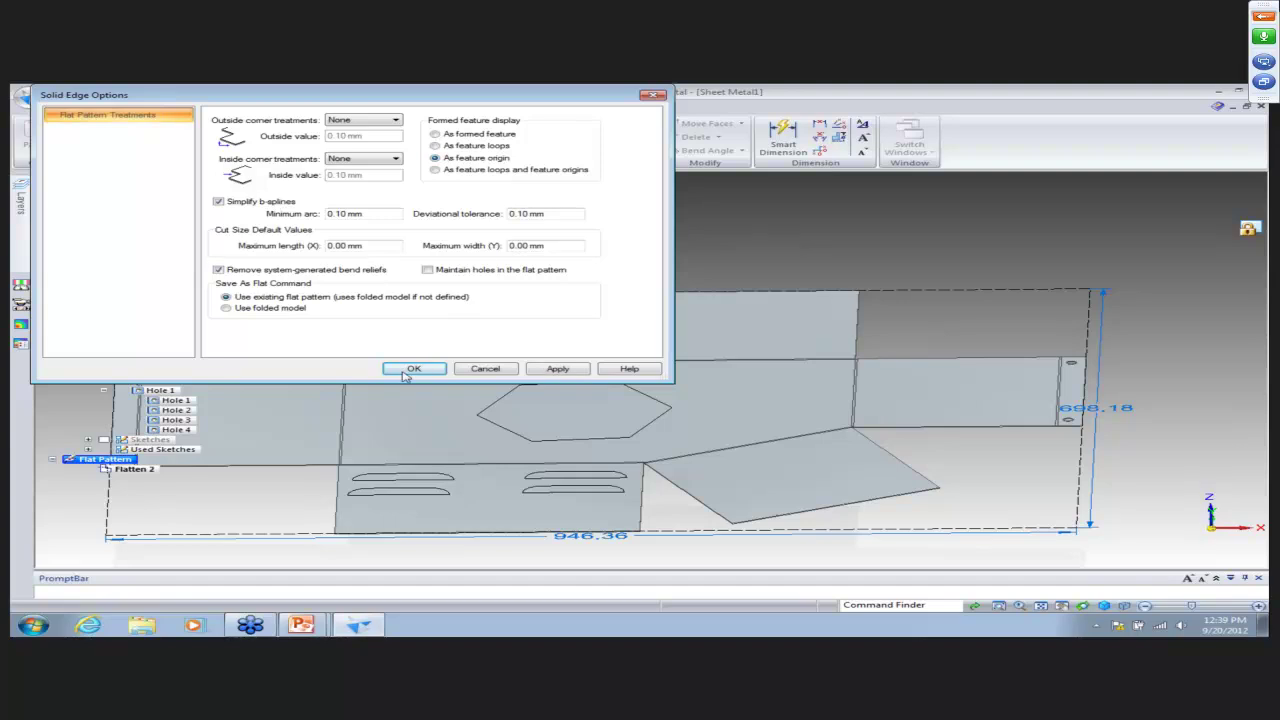
pyautogui.click(538, 369)
pyautogui.moveTo(551, 434); pyautogui.dragTo(652, 497, button='middle')
pyautogui.scroll(4, 652, 501)
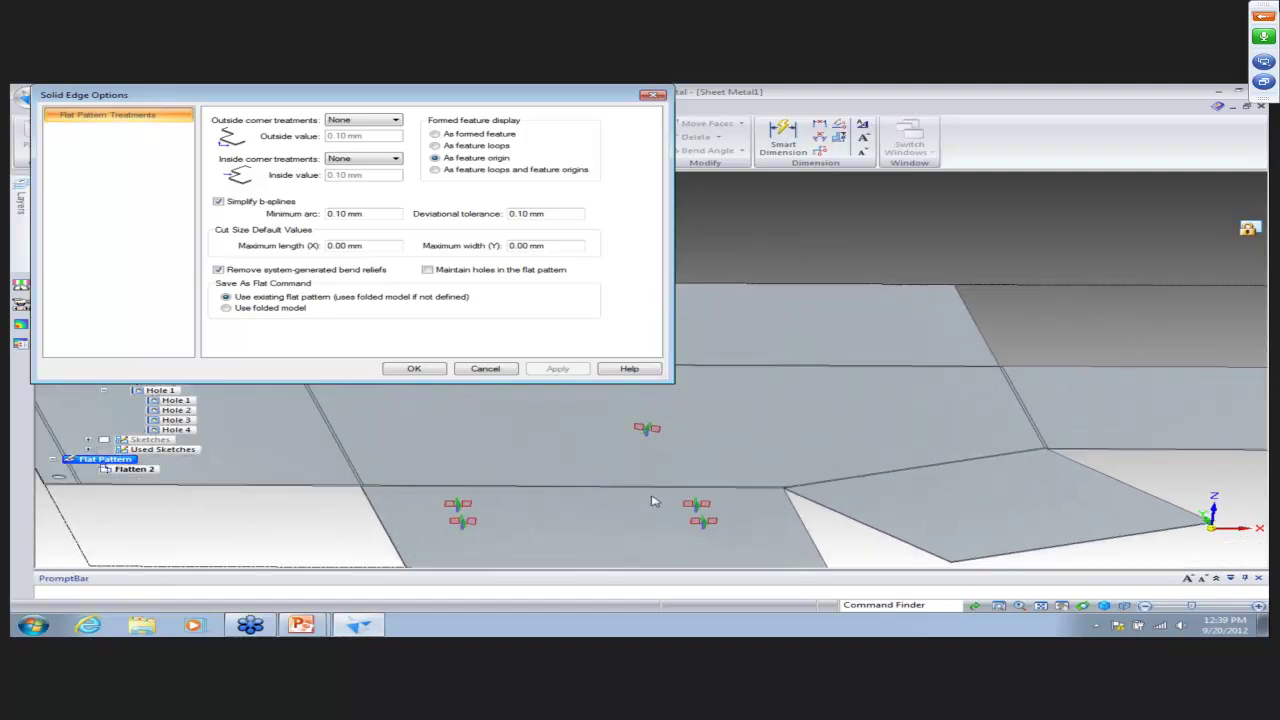
pyautogui.scroll(2, 652, 501)
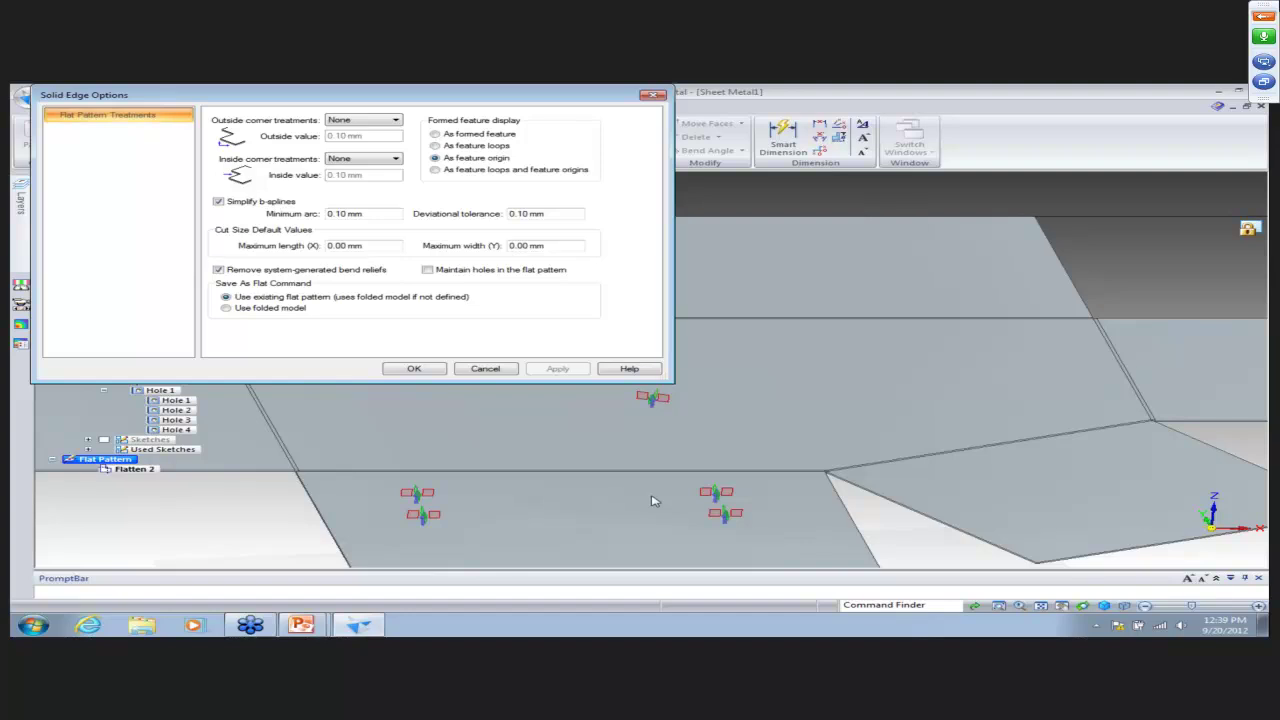
# Set the flat pattern's formed feature display to As feature loops and feature origins and apply it.
pyautogui.click(435, 170)
pyautogui.click(577, 371)
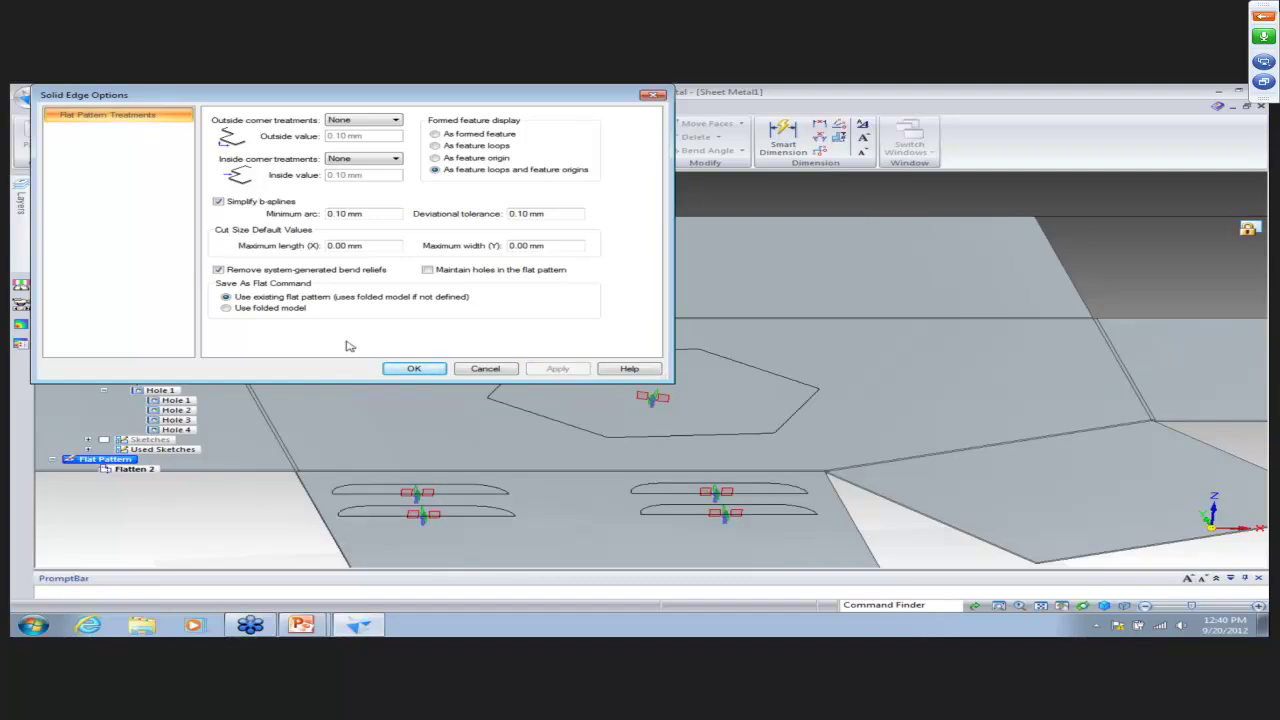
pyautogui.moveTo(672, 440)
pyautogui.mouseDown(button='middle')
pyautogui.moveTo(814, 454)
pyautogui.moveTo(674, 465)
pyautogui.mouseUp(button='middle')
pyautogui.moveTo(779, 468); pyautogui.dragTo(697, 491, button='middle')
pyautogui.scroll(-1, 696, 491)
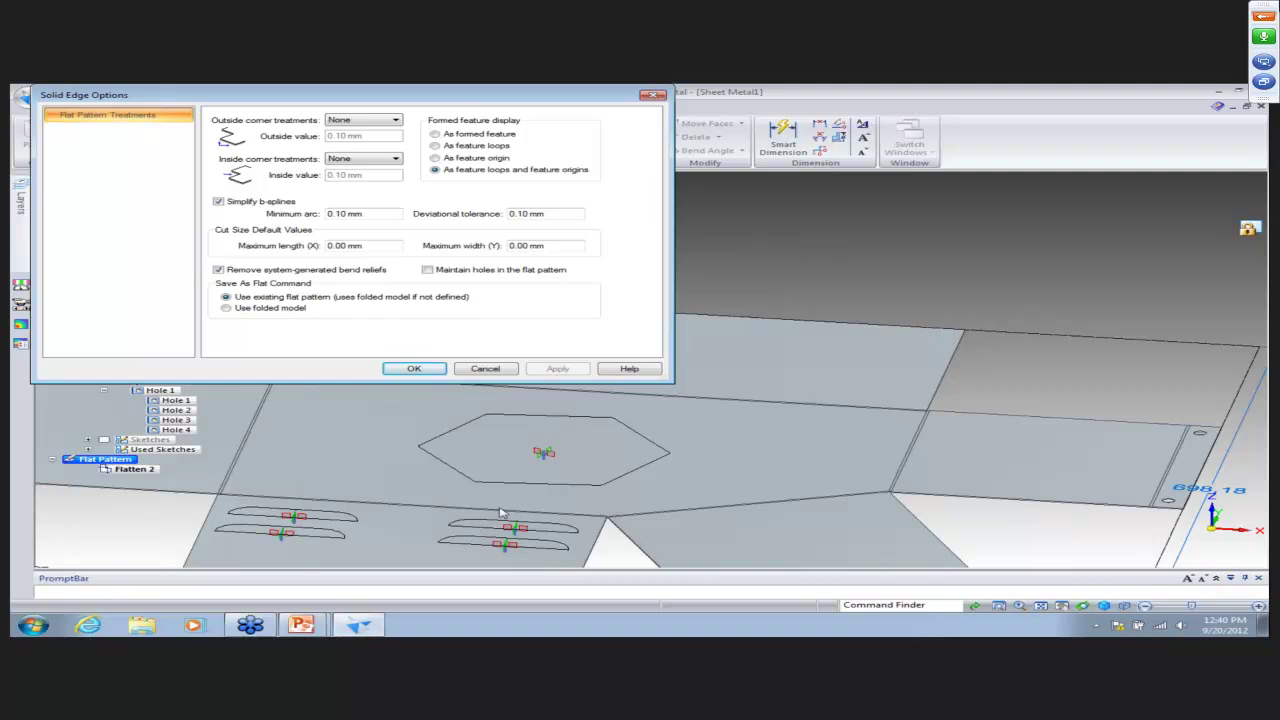
pyautogui.moveTo(501, 510); pyautogui.dragTo(581, 433, button='middle')
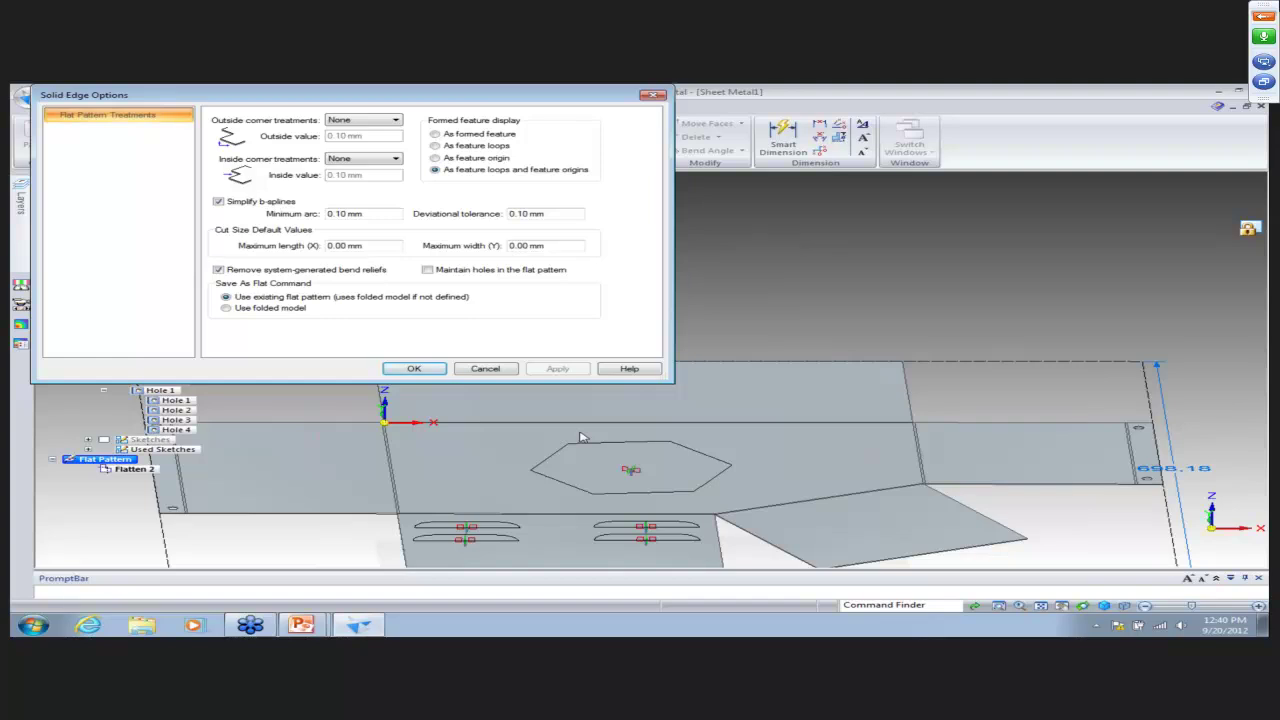
# Set the flat pattern's outside corner treatment to Chamfer with a value of 5 mm.
pyautogui.moveTo(589, 458); pyautogui.dragTo(553, 503, button='middle')
pyautogui.scroll(5, 553, 503)
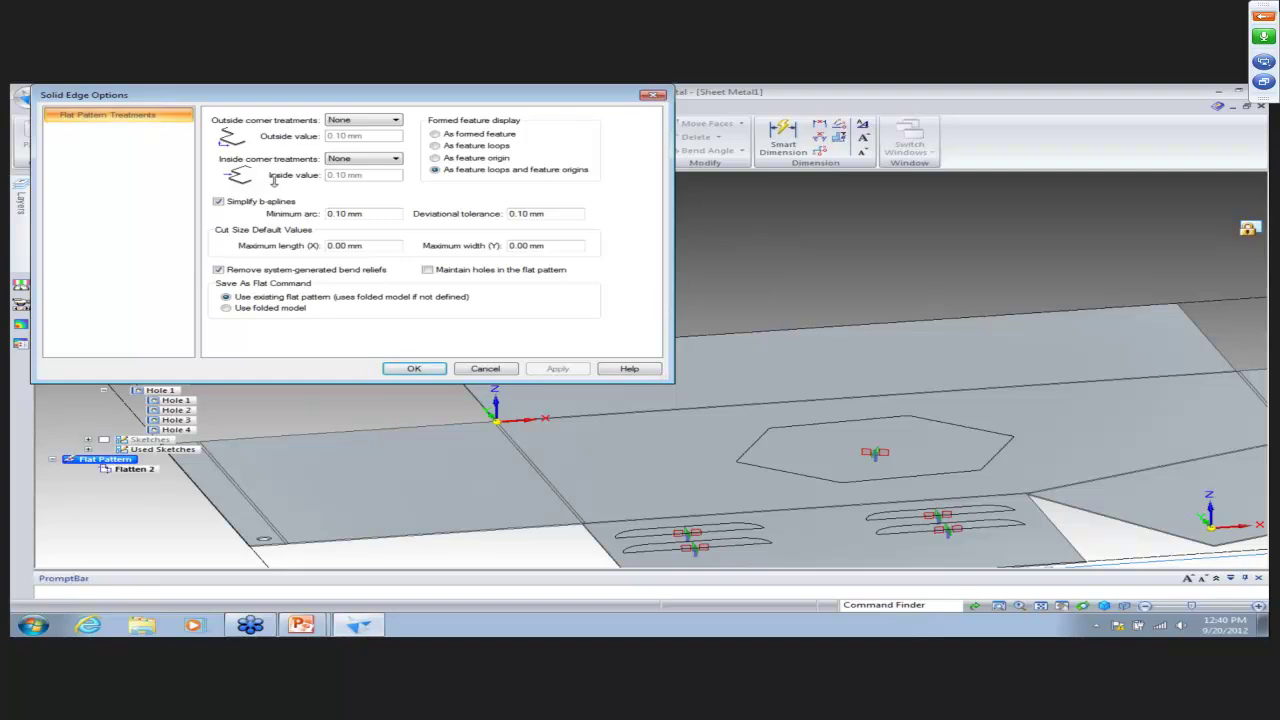
pyautogui.moveTo(731, 563); pyautogui.dragTo(626, 514, button='middle')
pyautogui.scroll(5, 609, 509)
pyautogui.scroll(3, 583, 516)
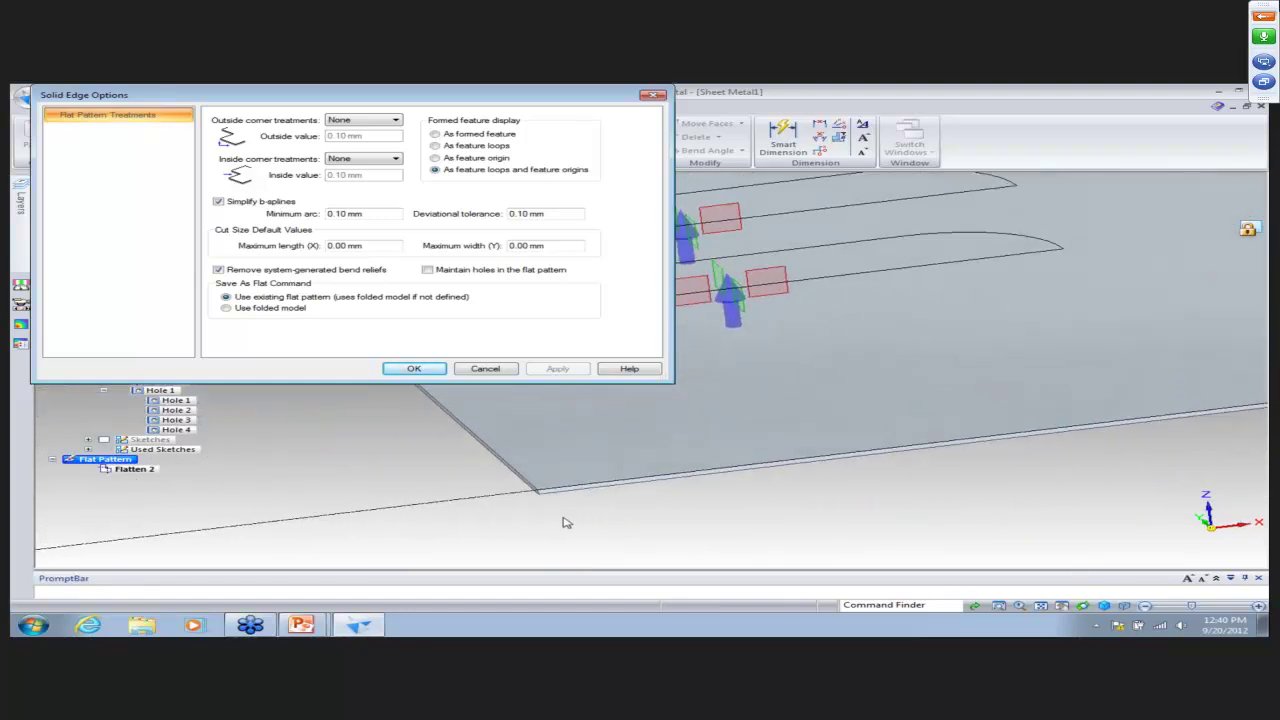
pyautogui.scroll(2, 563, 520)
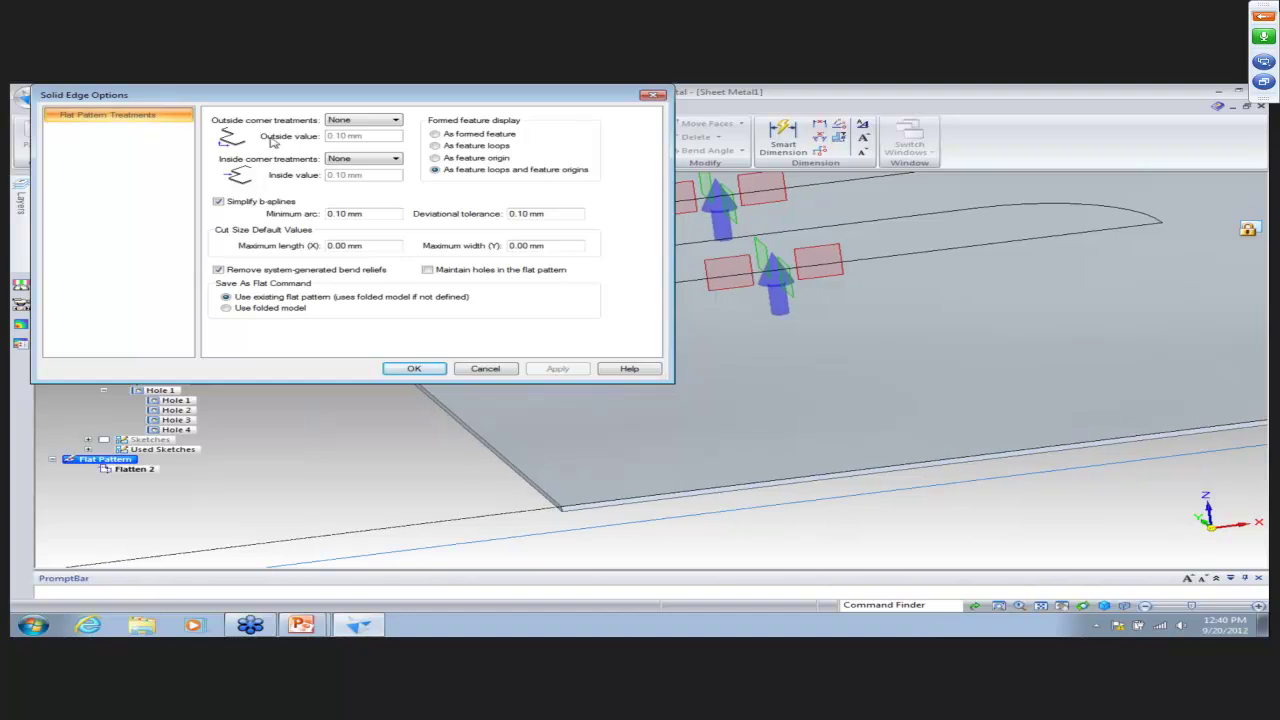
pyautogui.click(366, 122)
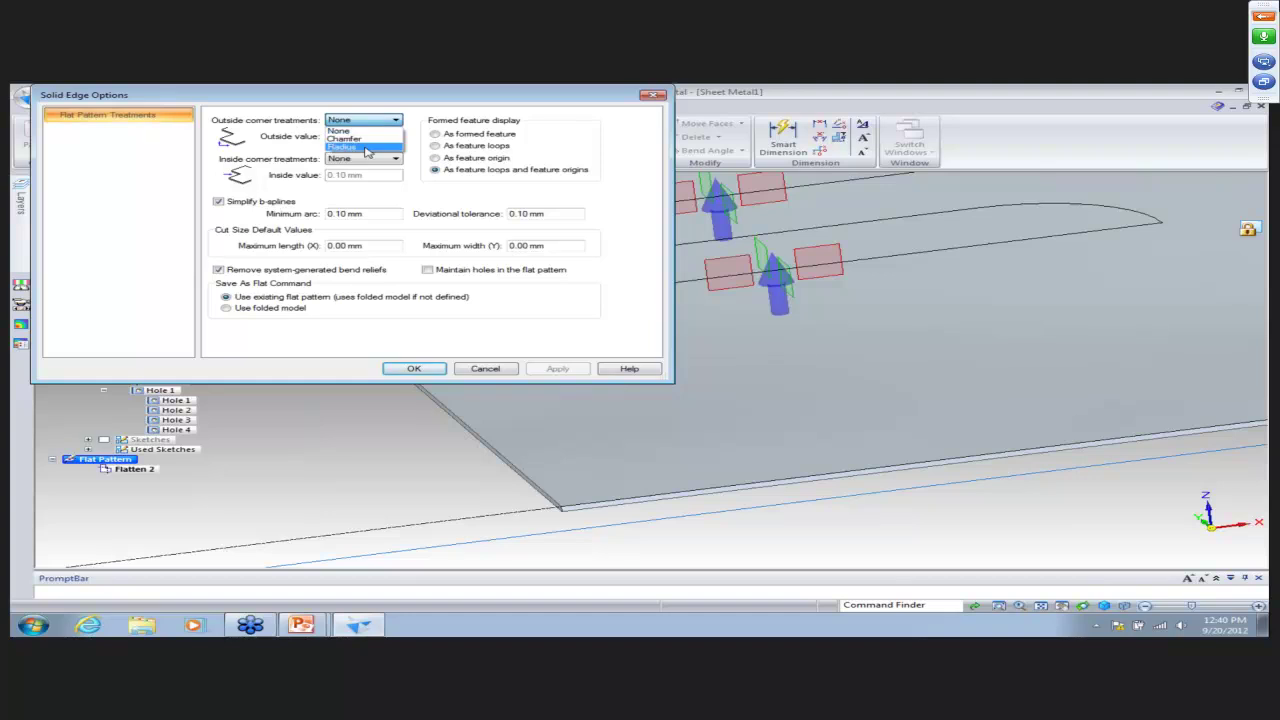
pyautogui.click(381, 139)
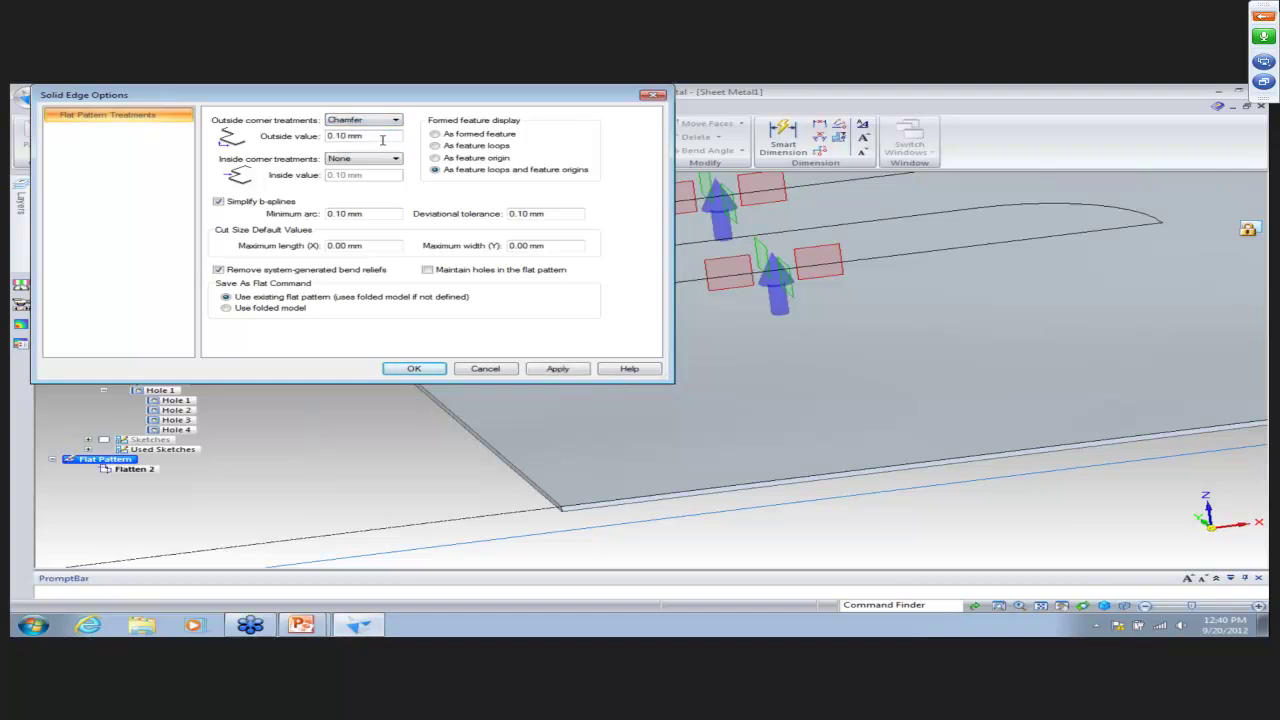
pyautogui.moveTo(374, 136); pyautogui.dragTo(313, 145)
pyautogui.write('5')
pyautogui.press('Tab')
# Try to give the flat pattern a Radius inside corner treatment with a value of 5 mm.
pyautogui.click(395, 159)
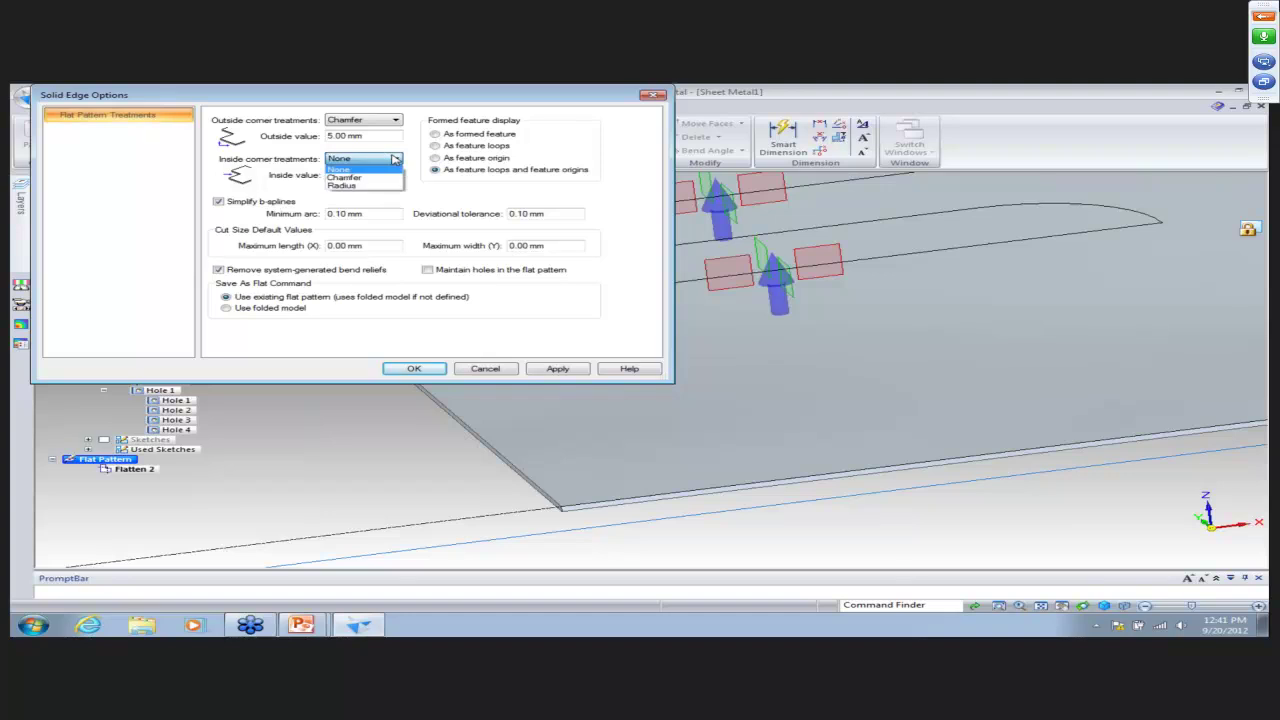
pyautogui.click(394, 187)
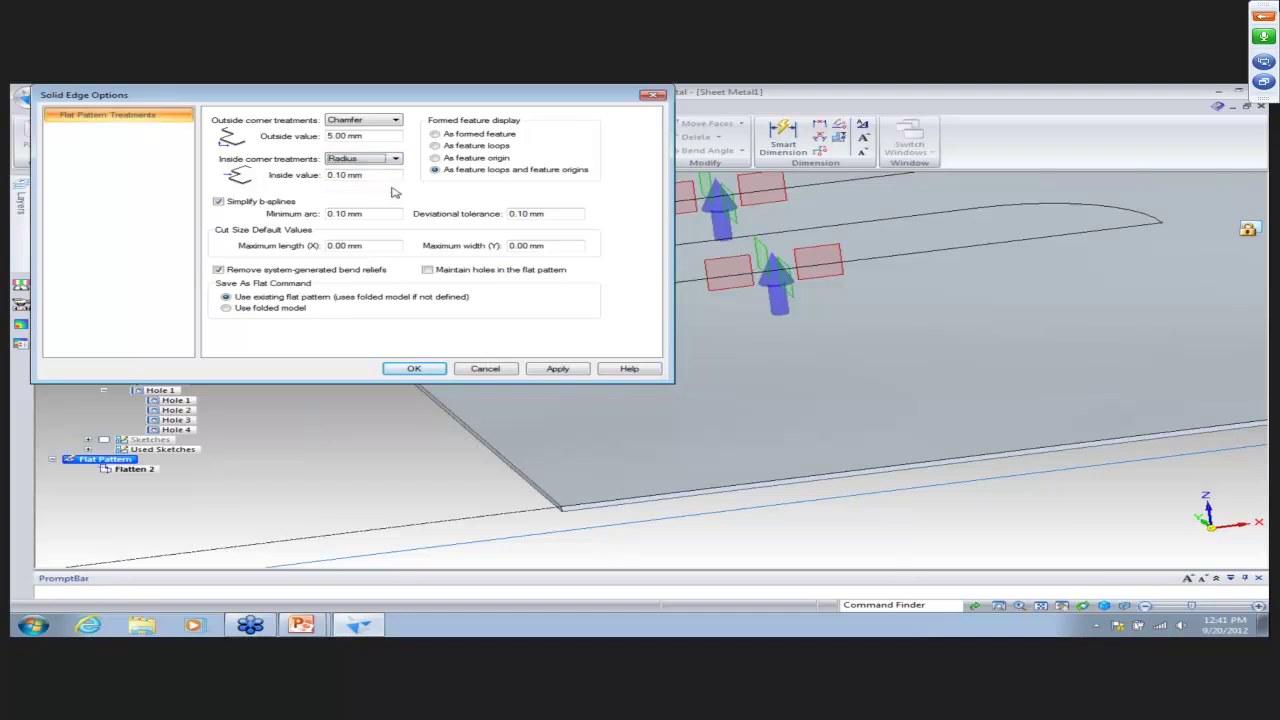
pyautogui.click(391, 177)
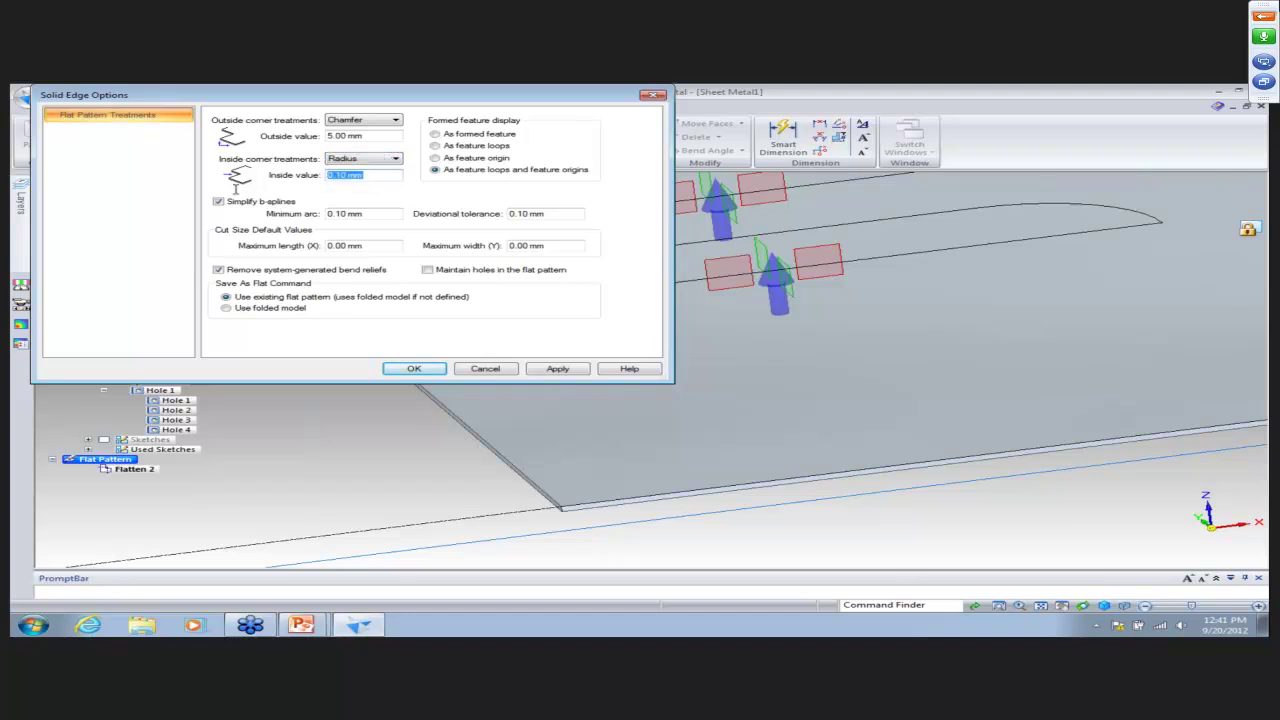
pyautogui.write('50')
pyautogui.press('Return')
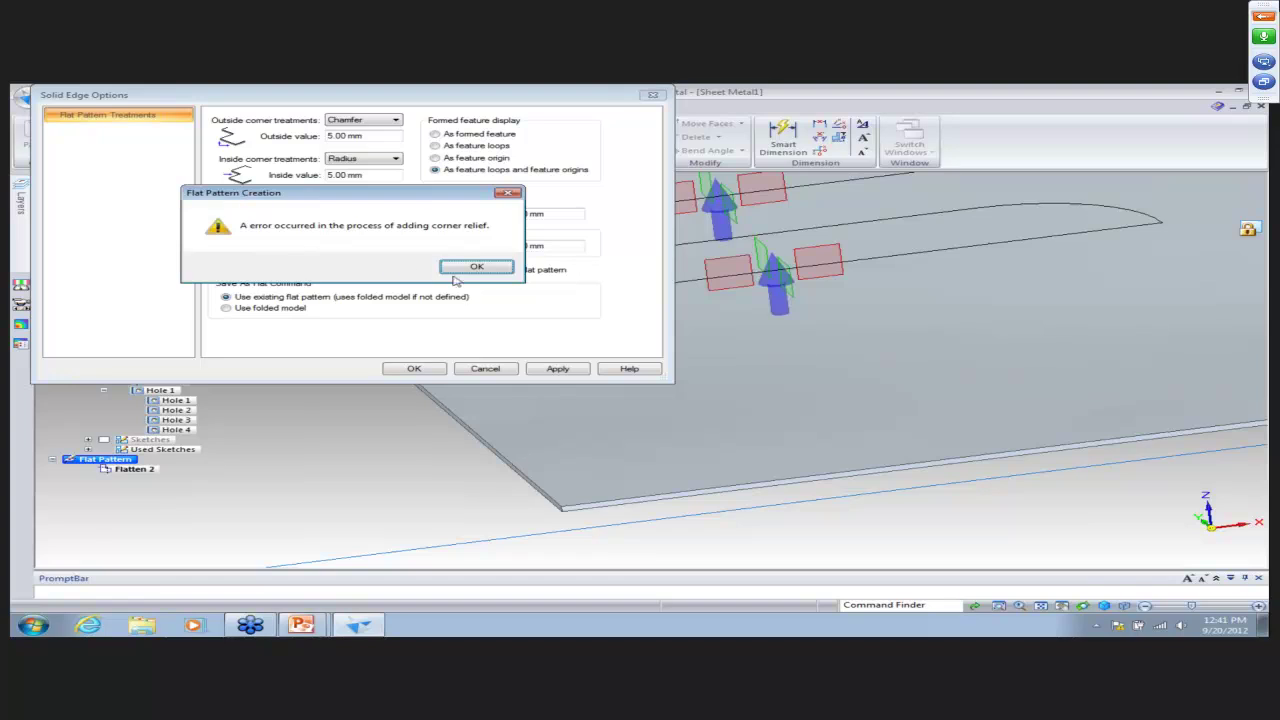
pyautogui.click(477, 266)
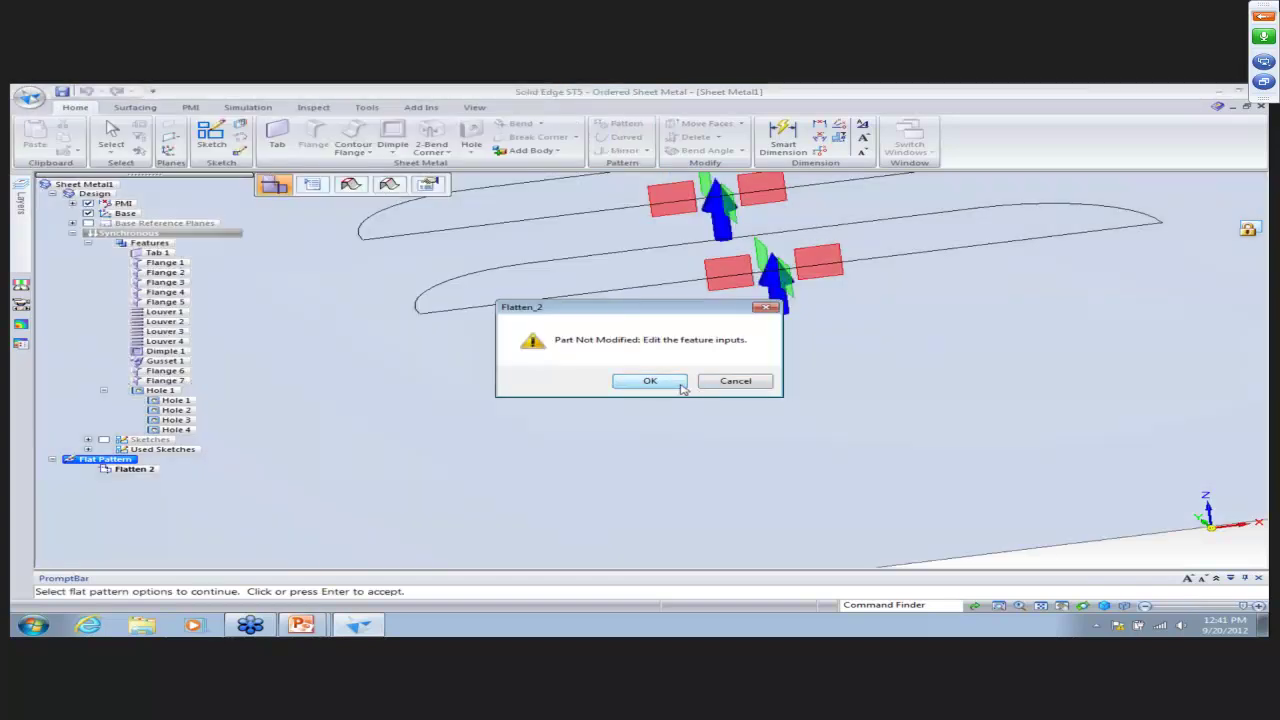
pyautogui.click(681, 388)
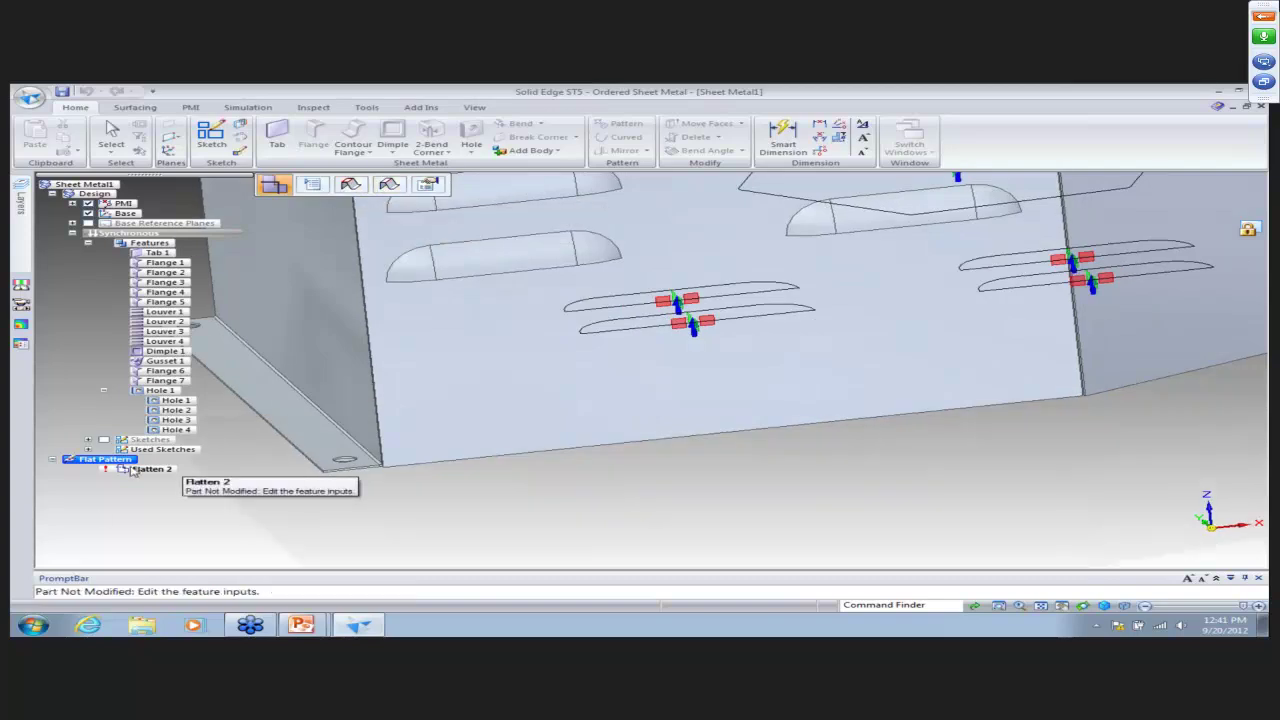
# Try to apply the Radius inside corner treatment with a reduced inside value of 0.10 mm.
pyautogui.click(312, 184)
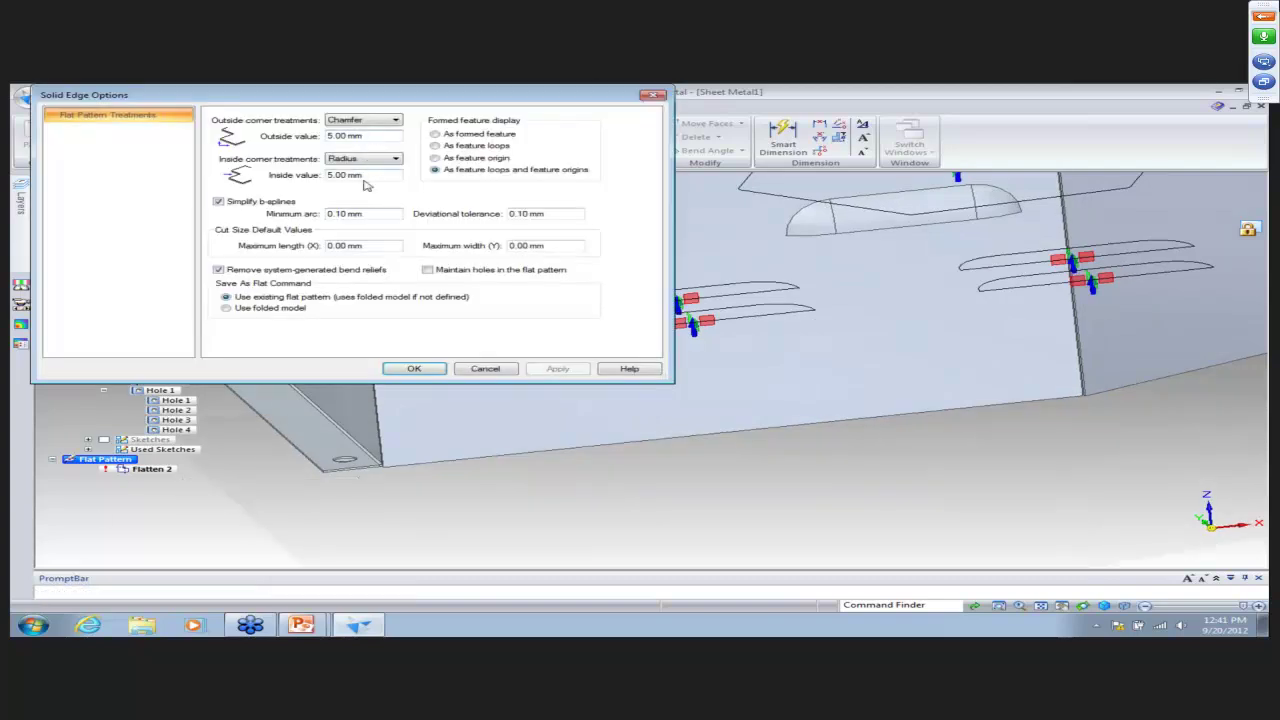
pyautogui.moveTo(369, 176); pyautogui.dragTo(264, 177)
pyautogui.write('1')
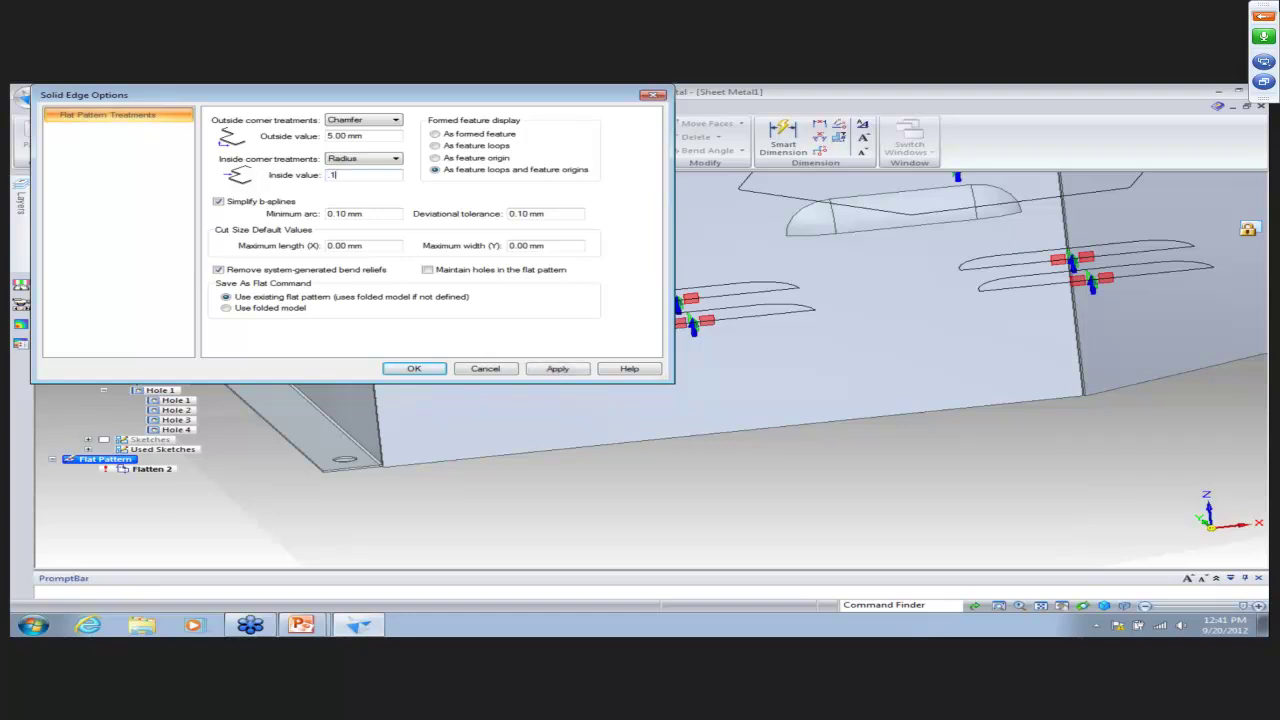
pyautogui.press('Tab')
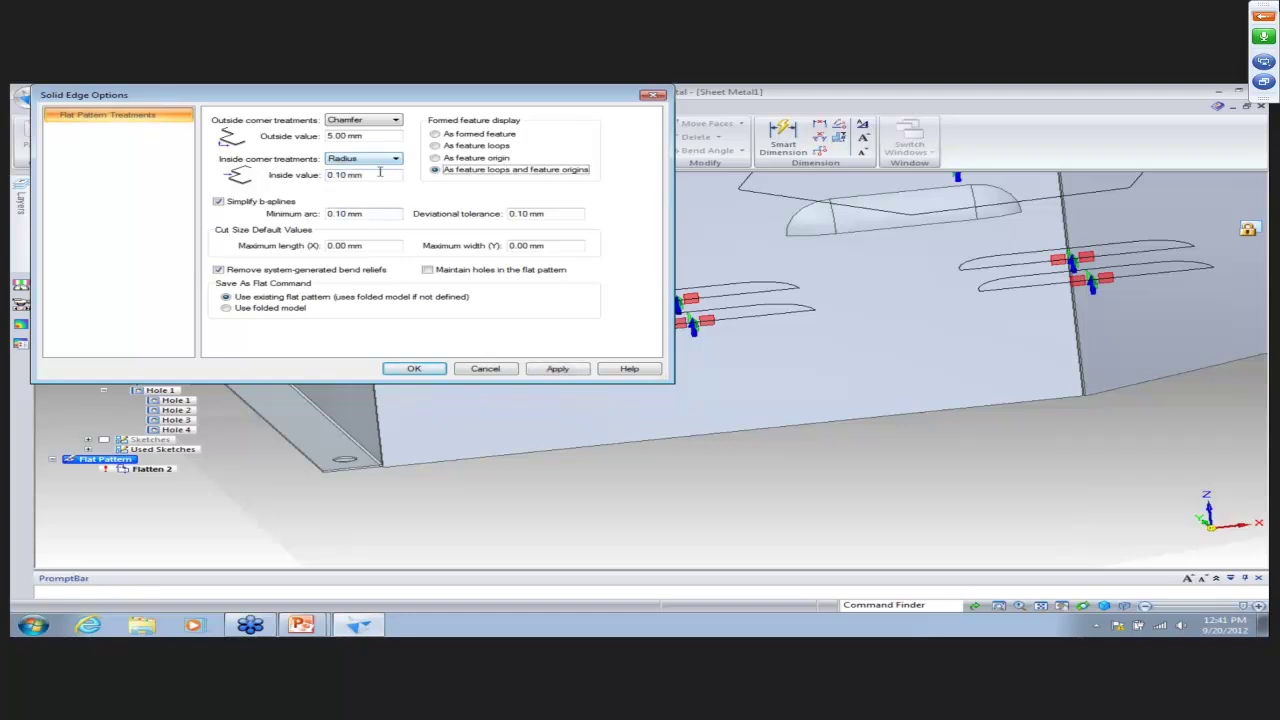
pyautogui.click(561, 369)
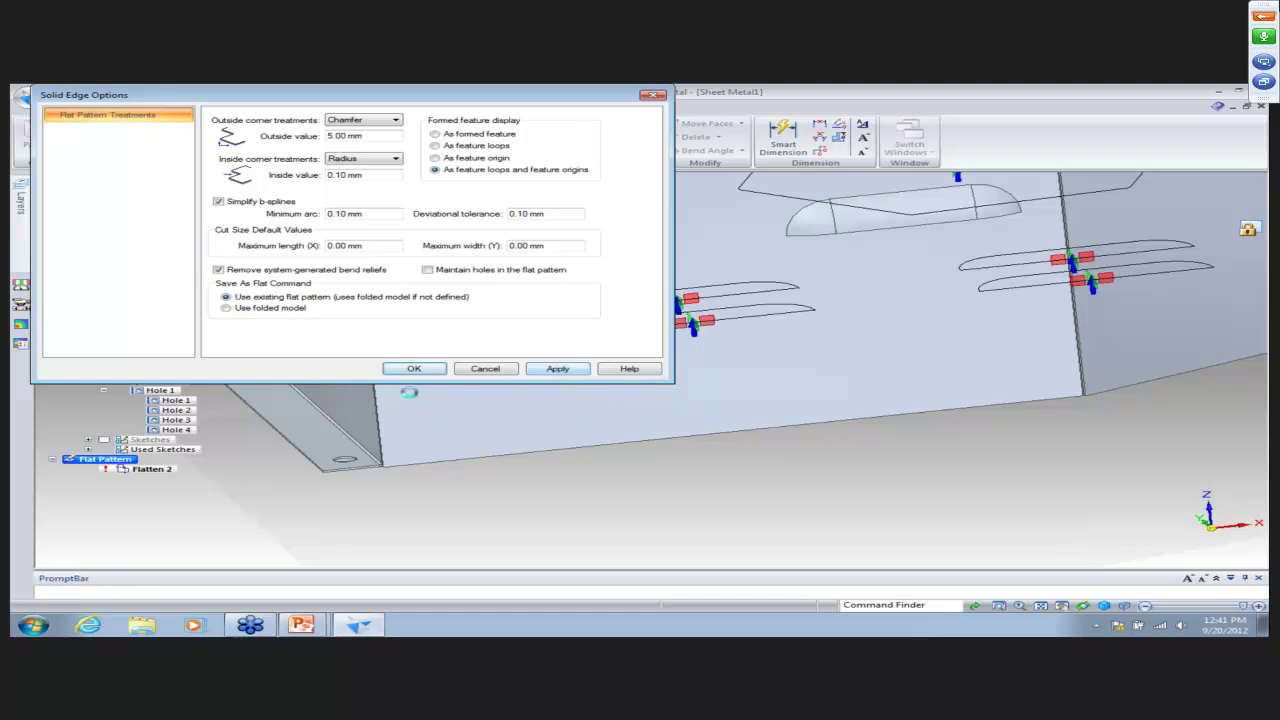
pyautogui.click(477, 266)
# Set the flat pattern's inside corner treatment back to None, accept the options and inspect the chamfered outside corner.
pyautogui.click(378, 162)
pyautogui.click(372, 166)
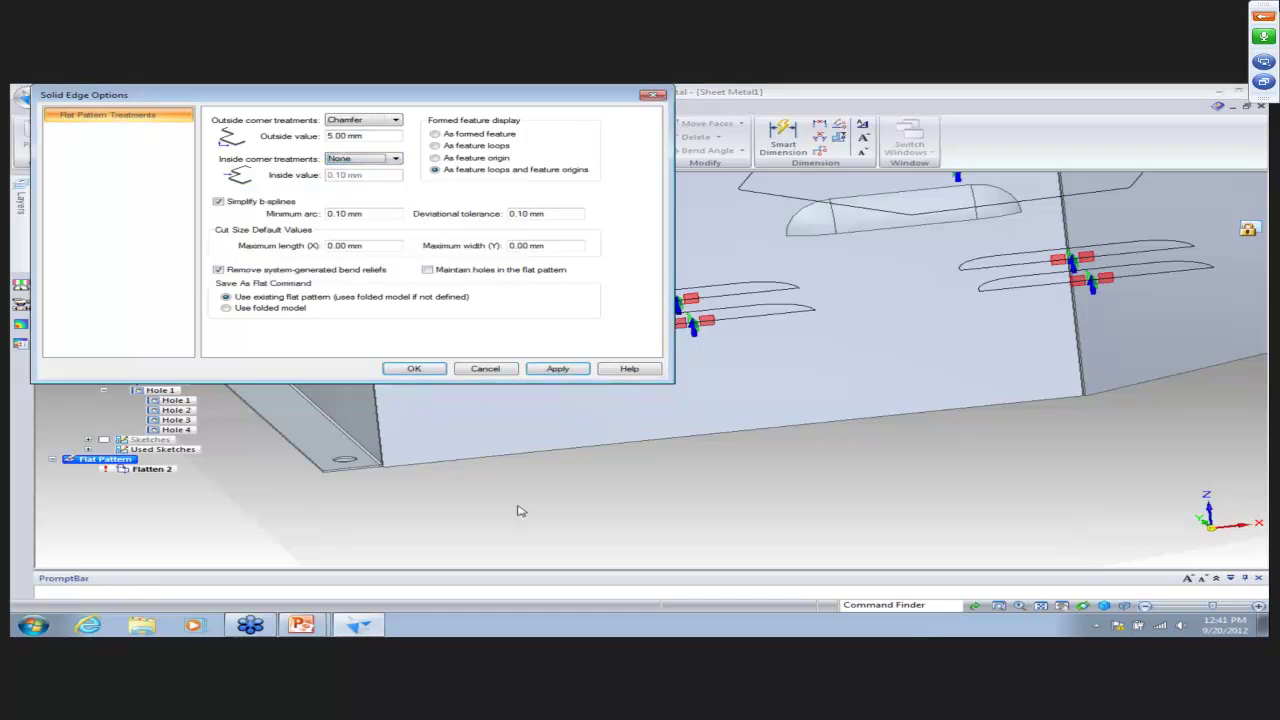
pyautogui.click(411, 368)
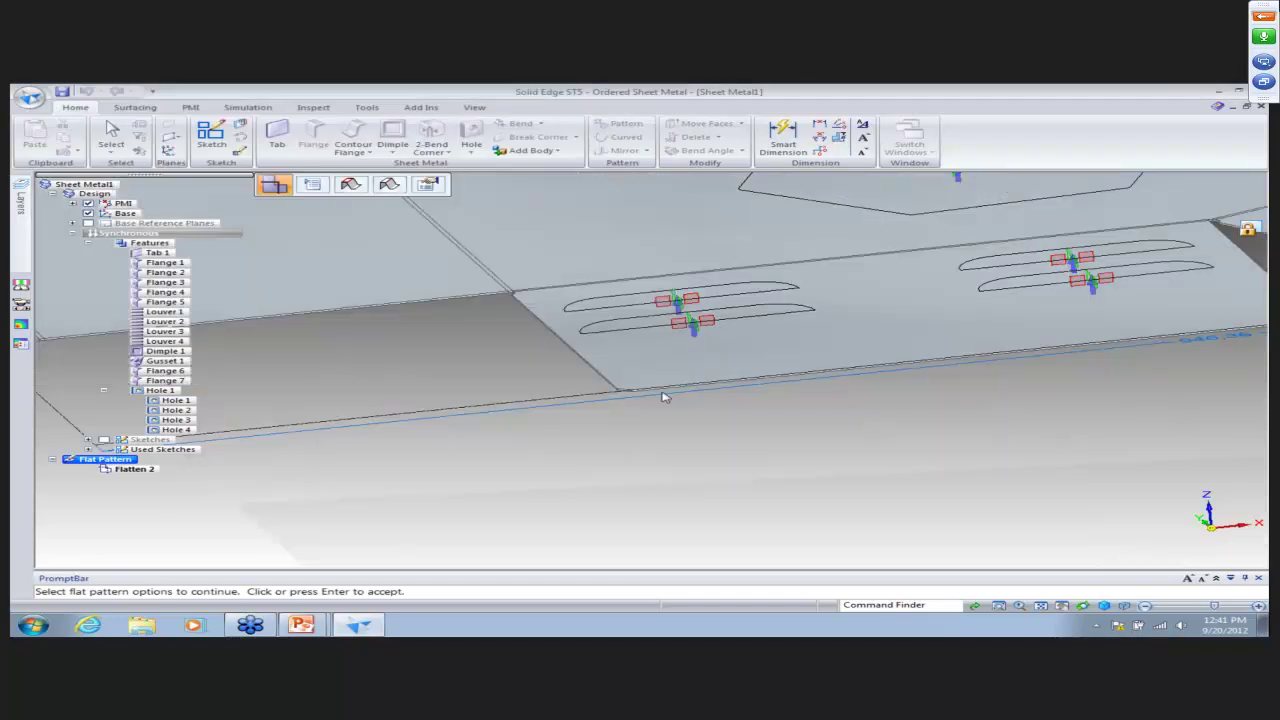
pyautogui.scroll(5, 657, 423)
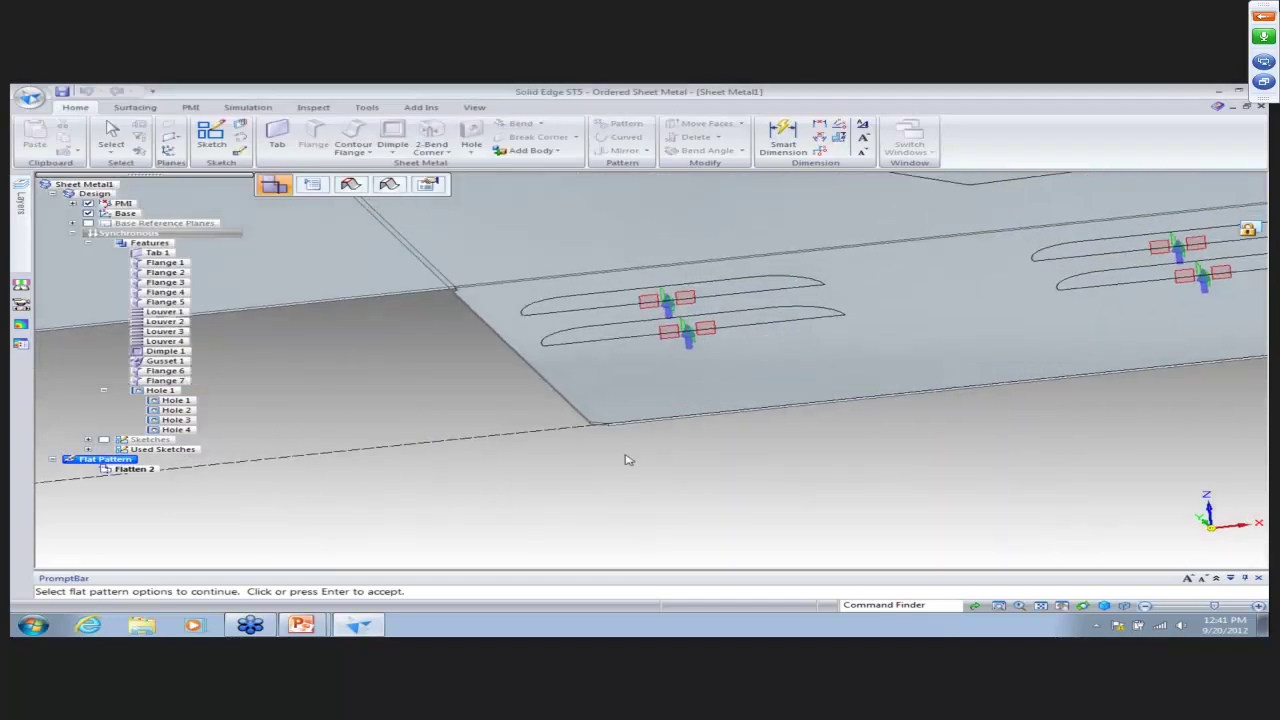
pyautogui.scroll(6, 621, 460)
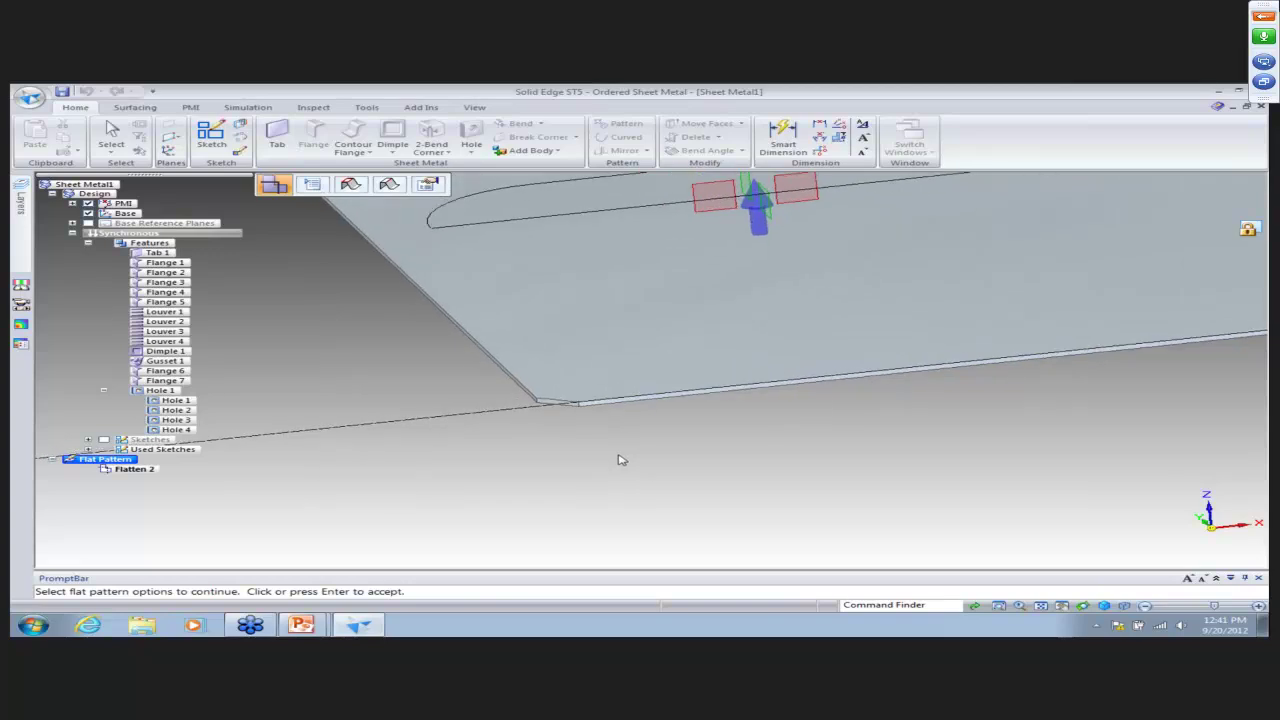
pyautogui.scroll(1, 530, 421)
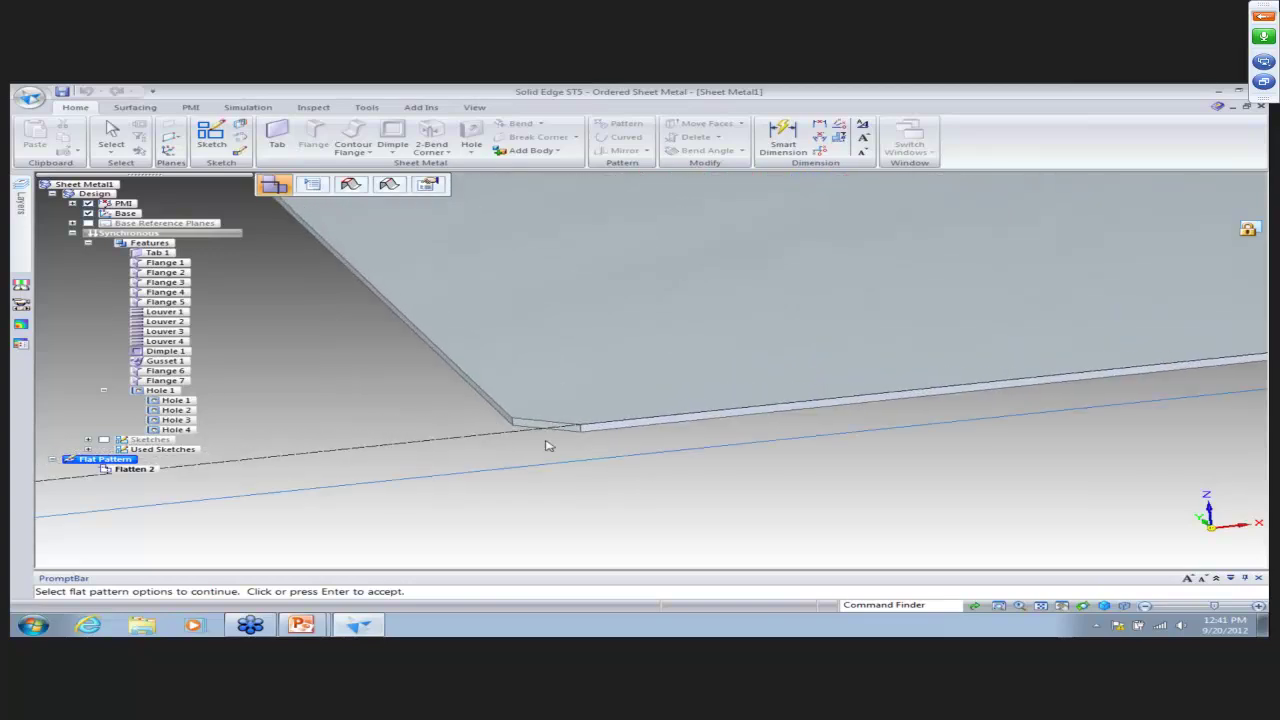
pyautogui.scroll(-3, 475, 449)
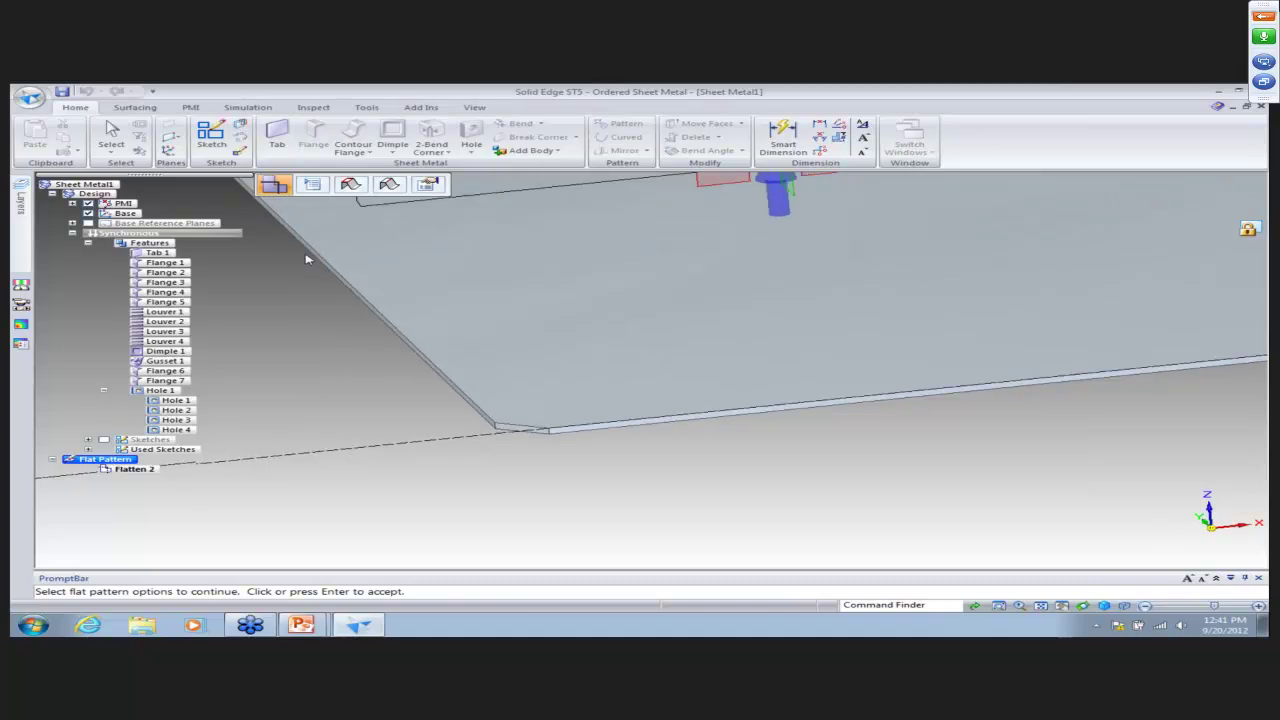
# Switch to the synchronous folded model and examine the same flange corner there.
pyautogui.click(175, 233)
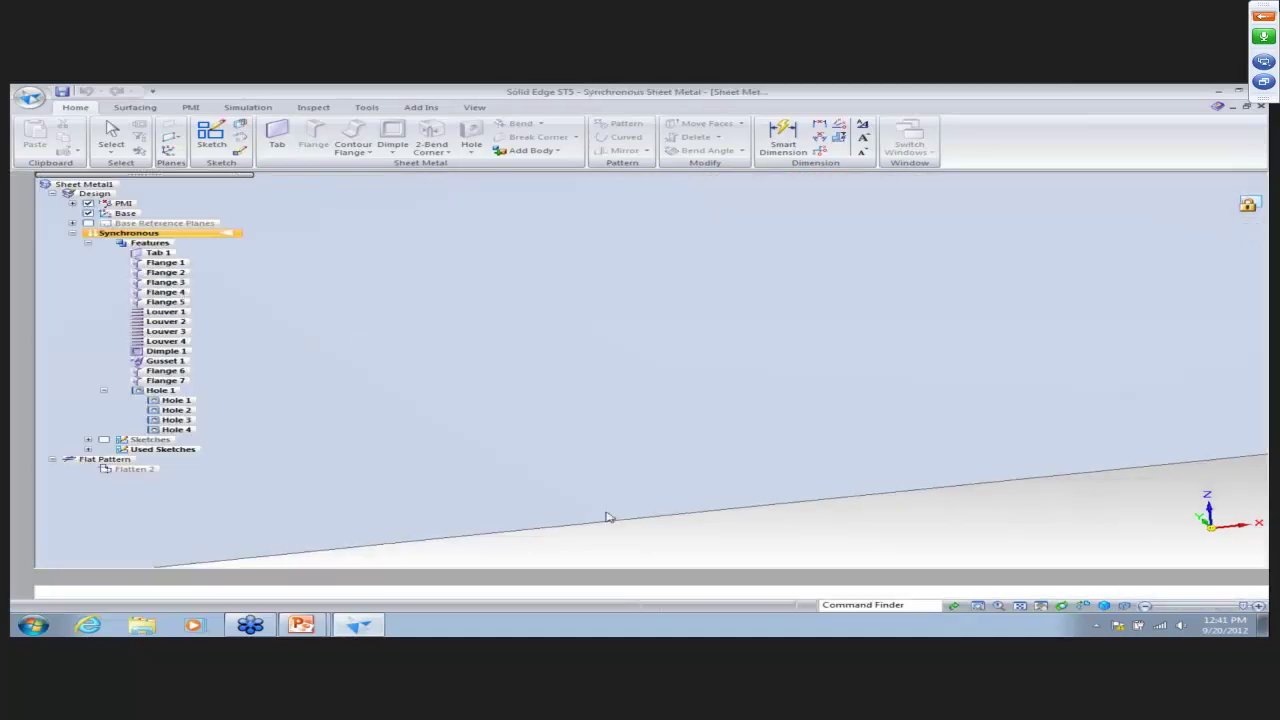
pyautogui.scroll(-5, 252, 518)
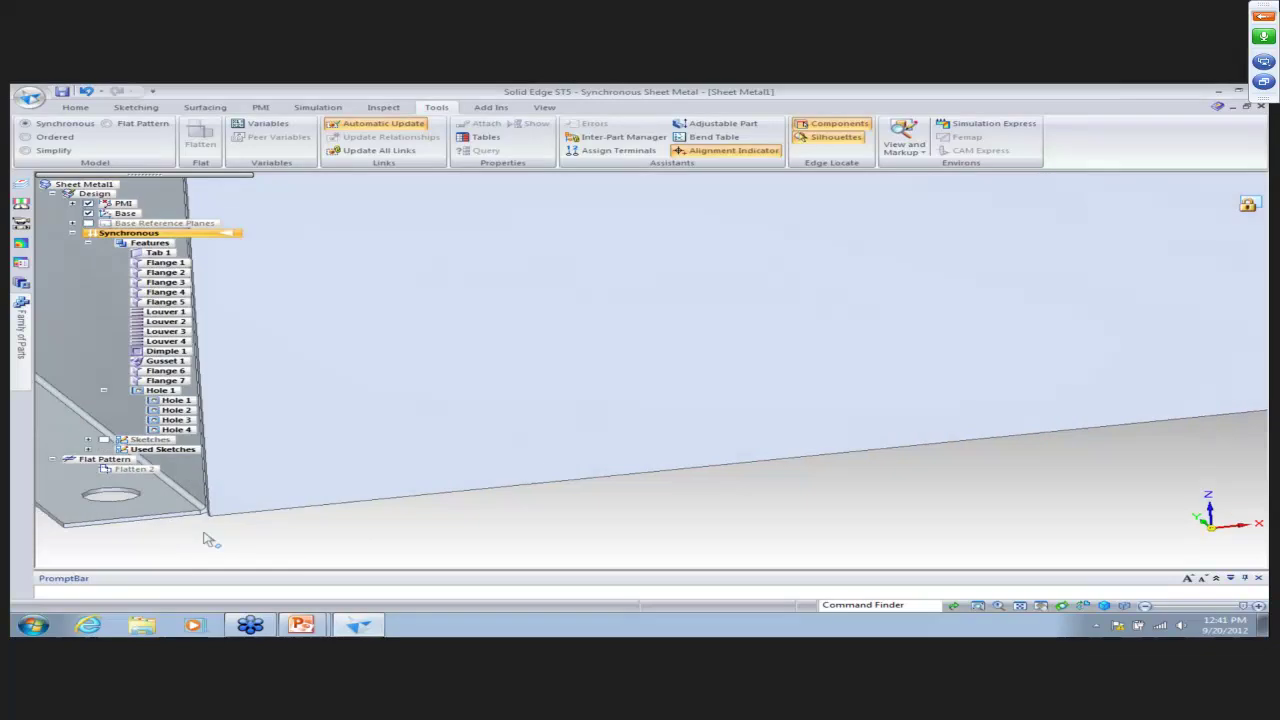
pyautogui.scroll(5, 257, 517)
pyautogui.scroll(2, 320, 480)
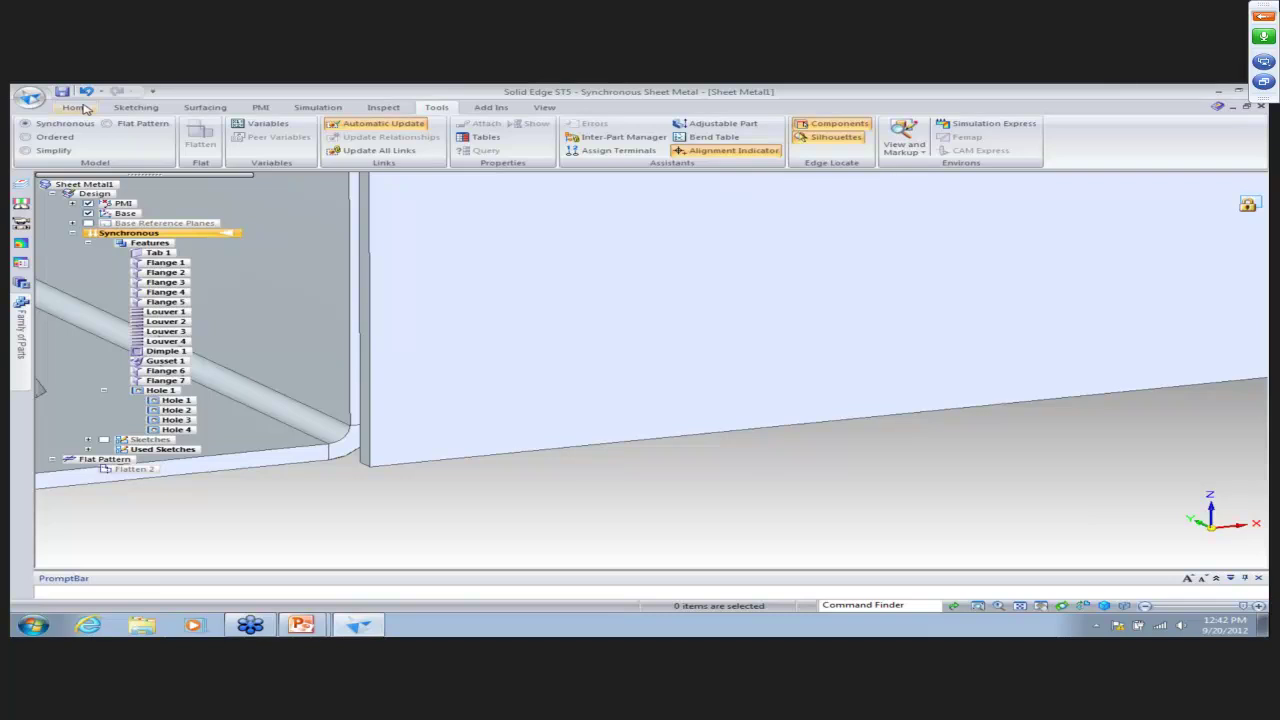
# Return to the flat pattern environment and examine the chamfered corners of the louvered flange.
pyautogui.doubleClick(126, 460)
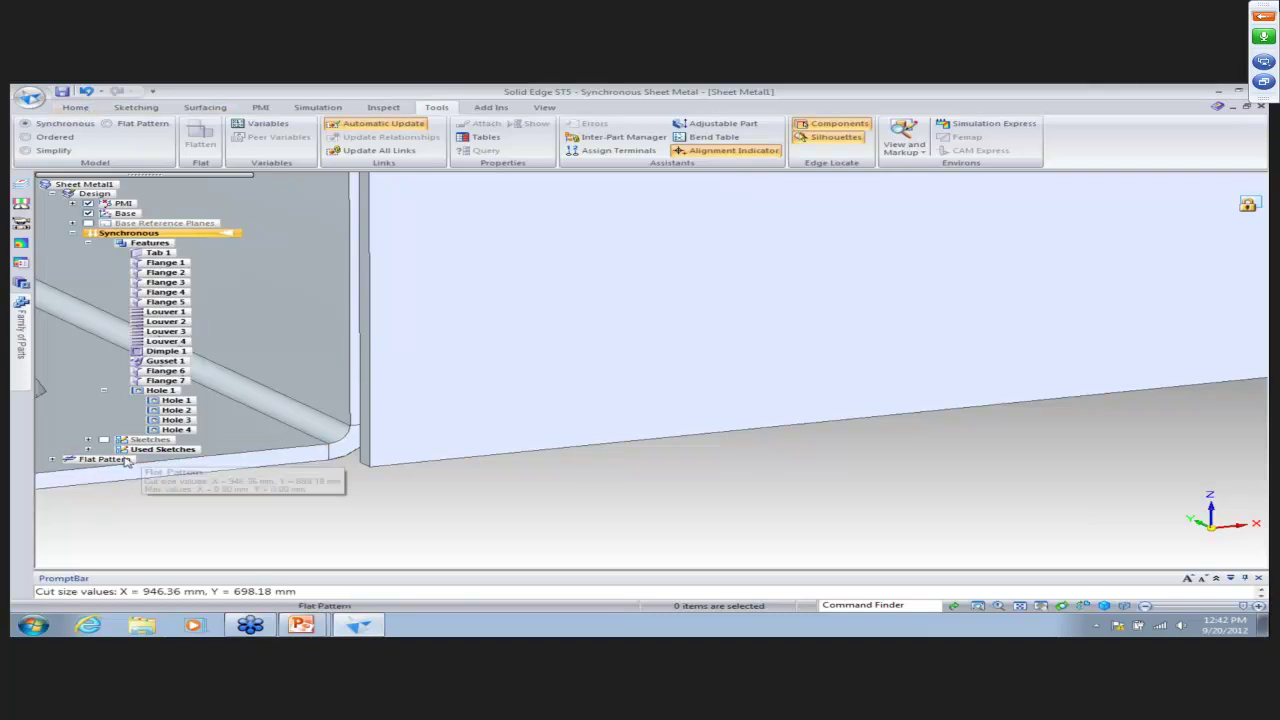
pyautogui.doubleClick(127, 462)
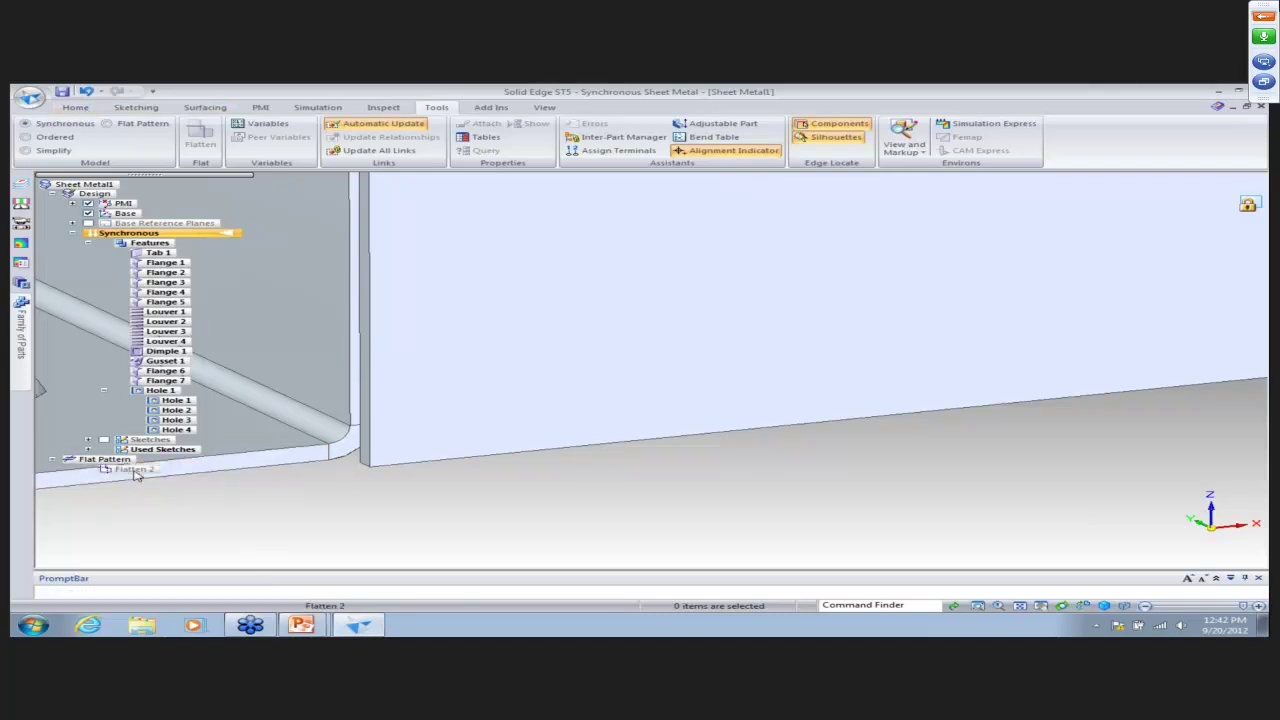
pyautogui.click(144, 125)
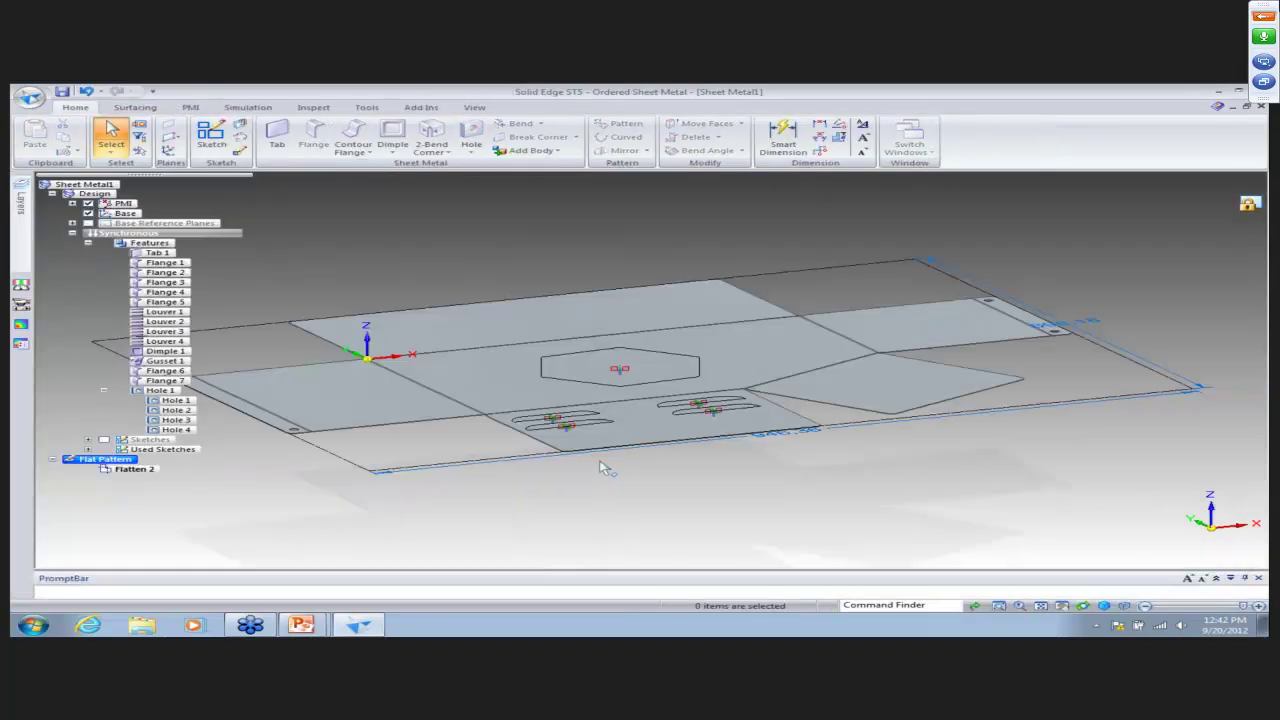
pyautogui.scroll(5, 600, 472)
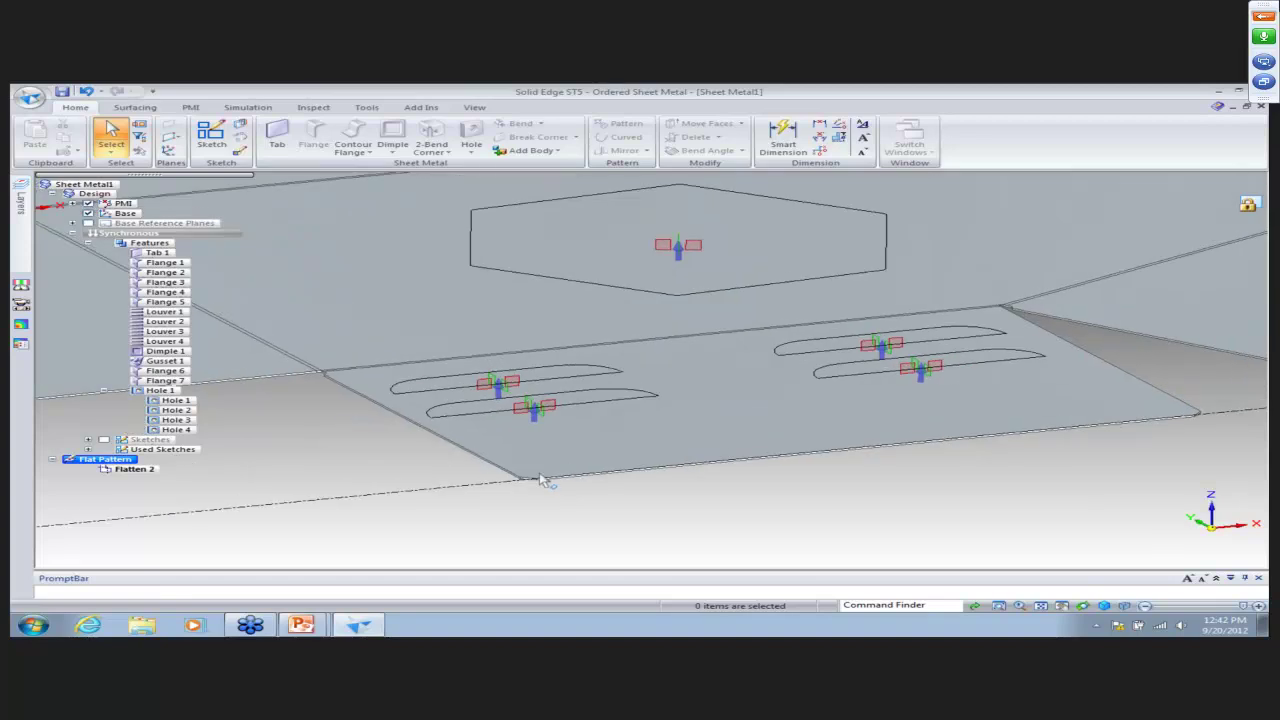
pyautogui.scroll(4, 514, 534)
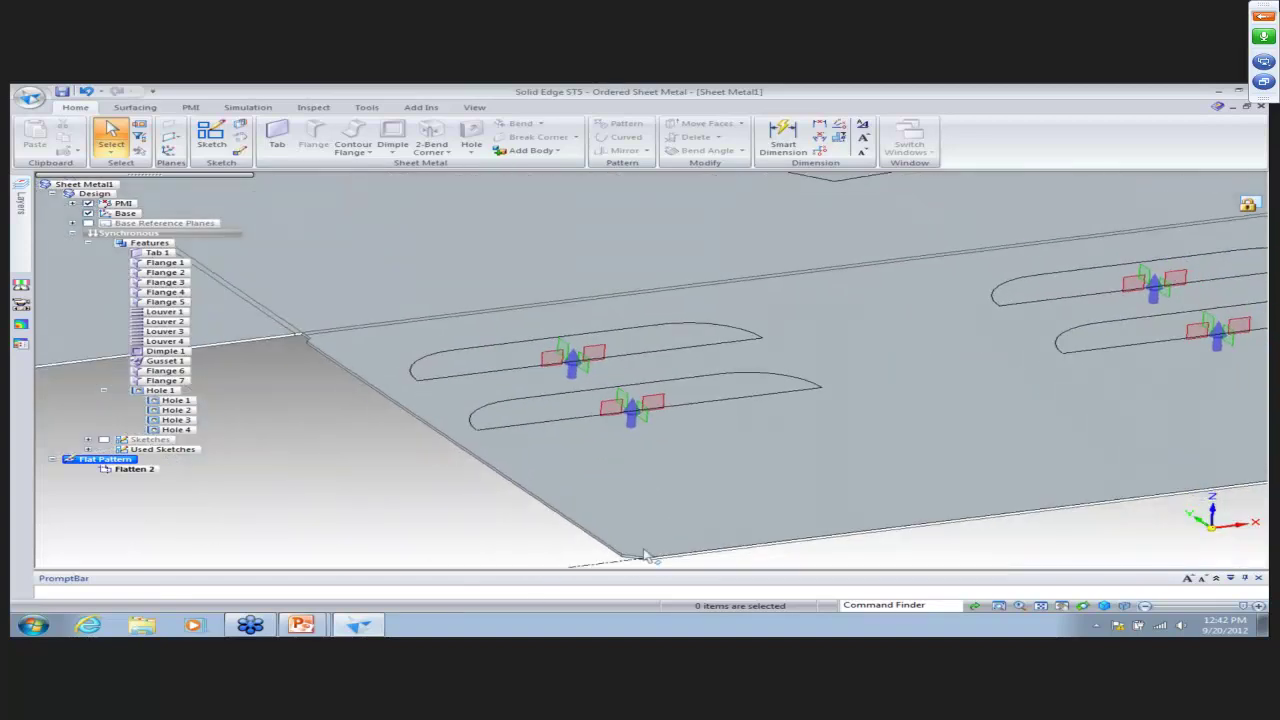
pyautogui.scroll(-6, 648, 510)
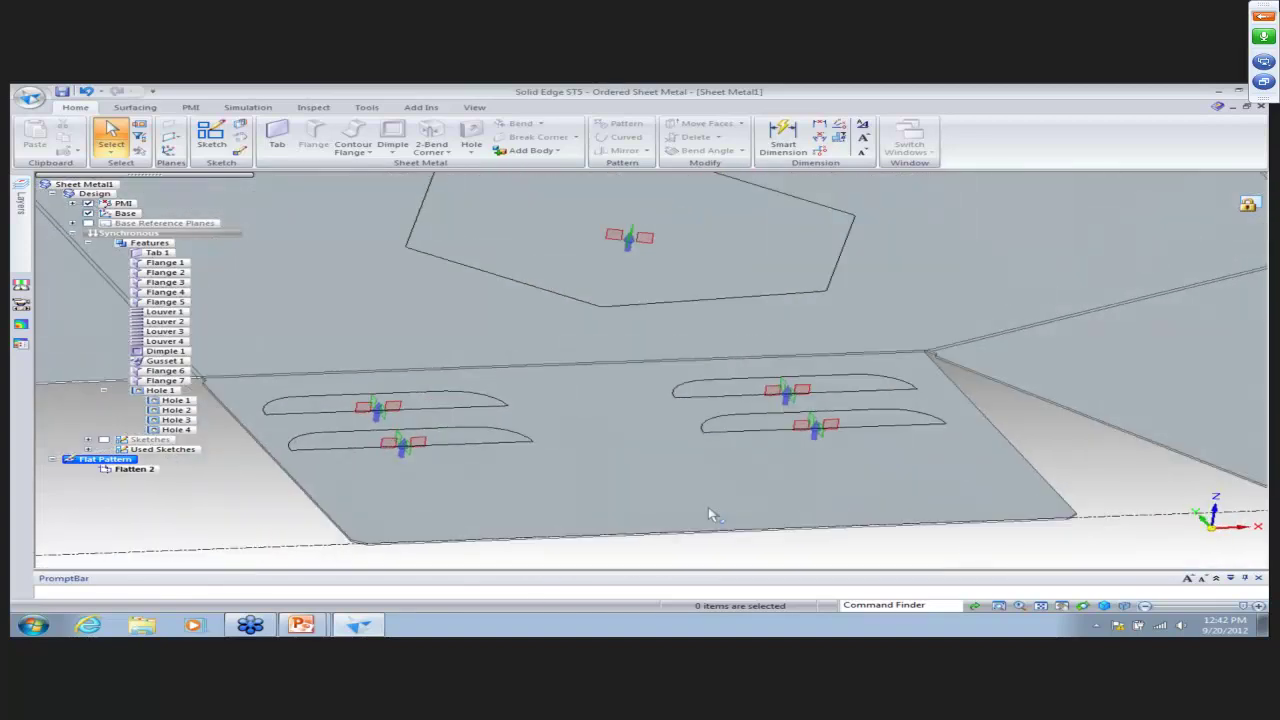
pyautogui.scroll(-4, 710, 514)
# Edit the flatten feature's options so that the Save As Flat command uses the folded model.
pyautogui.click(636, 450)
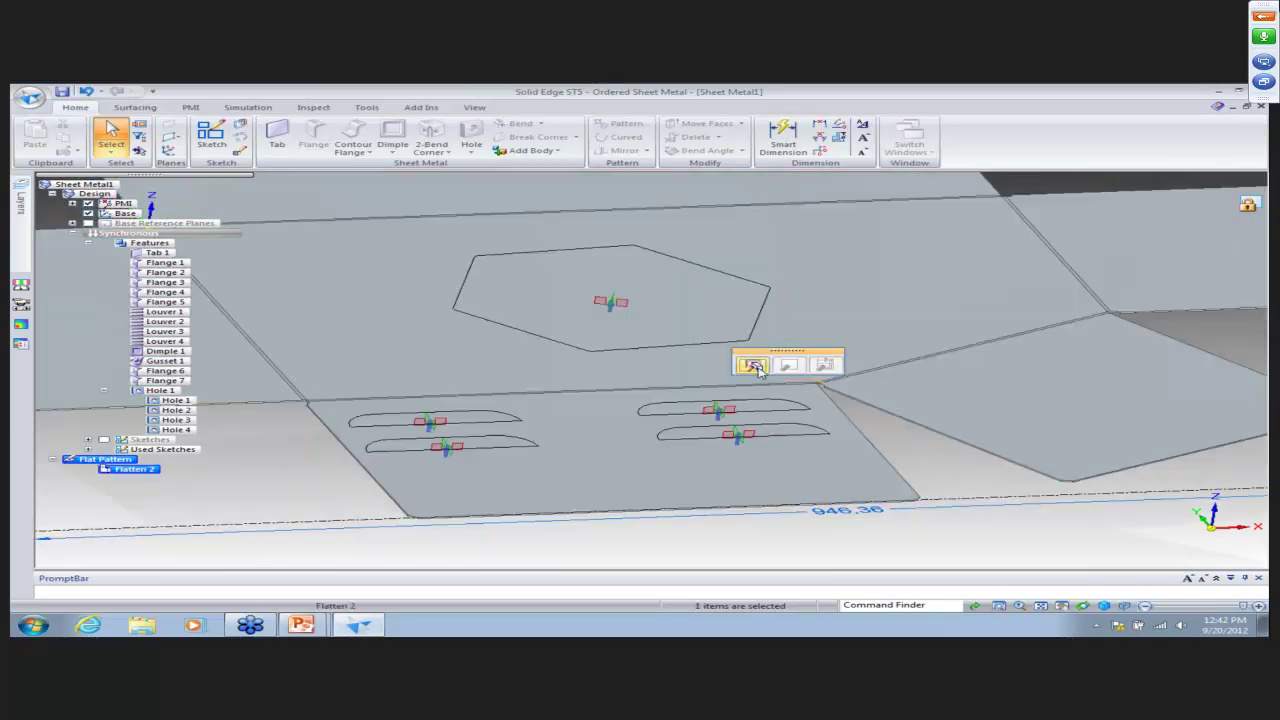
pyautogui.click(754, 366)
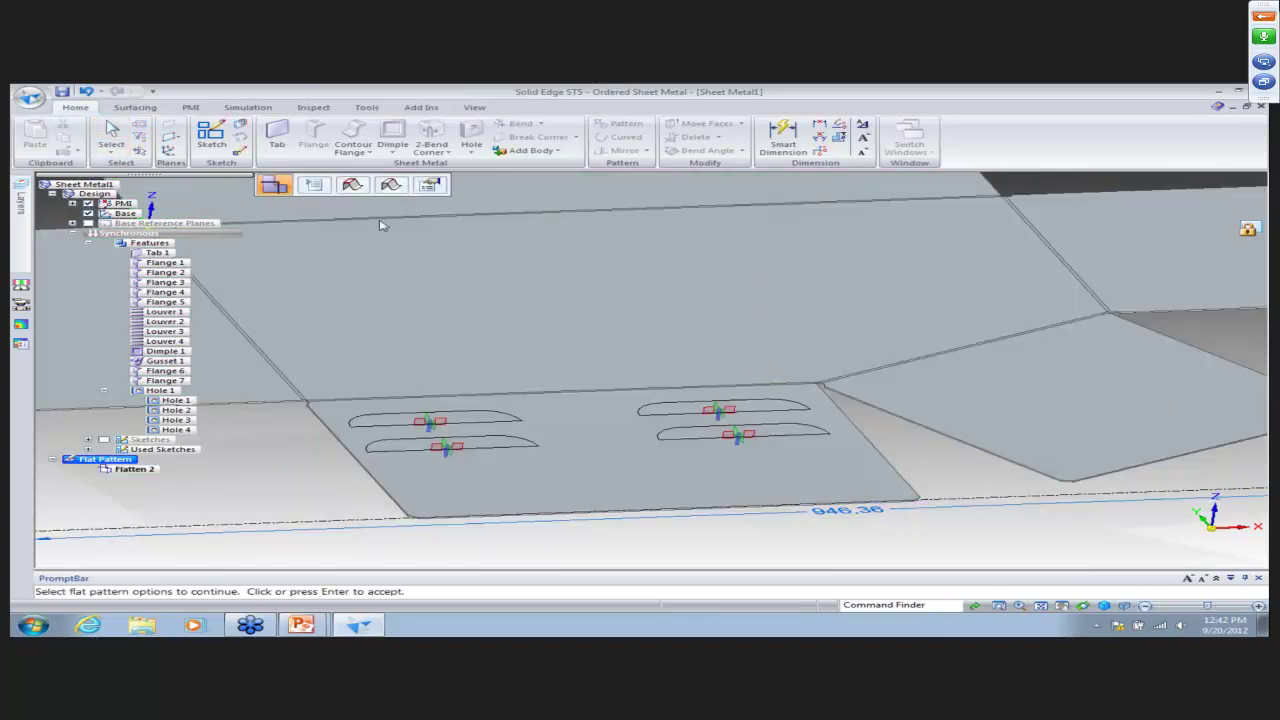
pyautogui.click(313, 185)
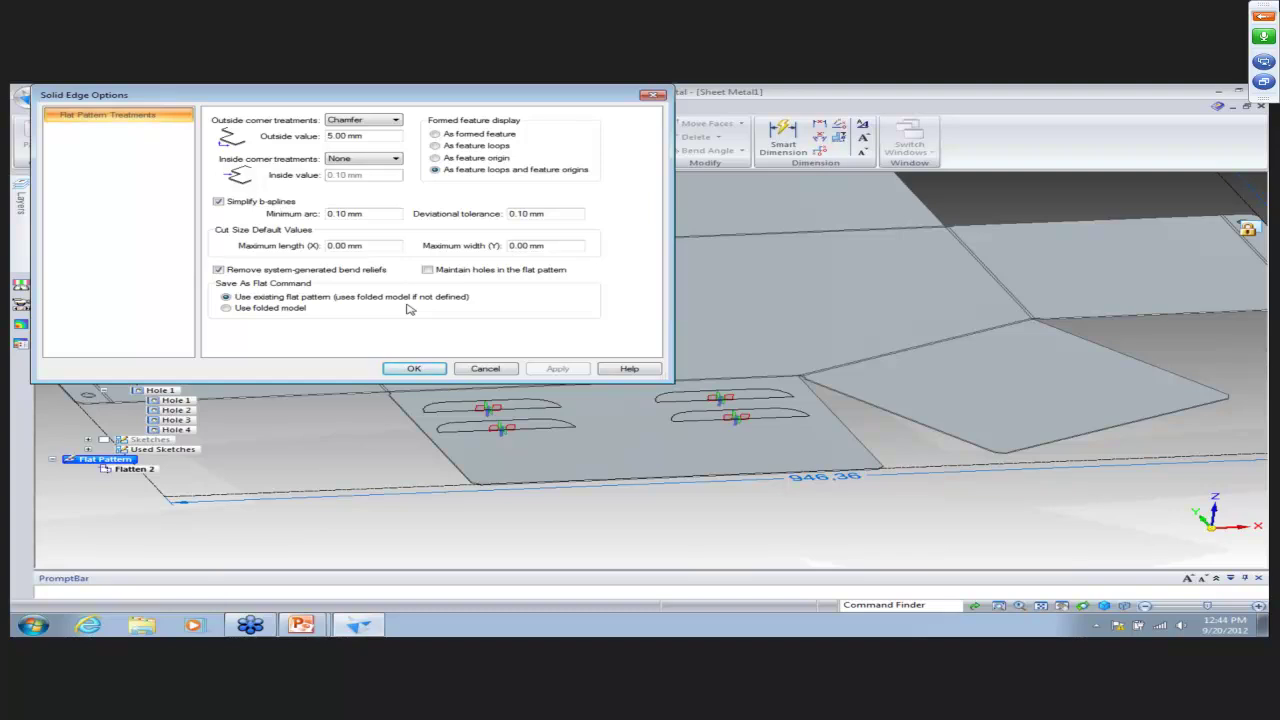
pyautogui.click(232, 311)
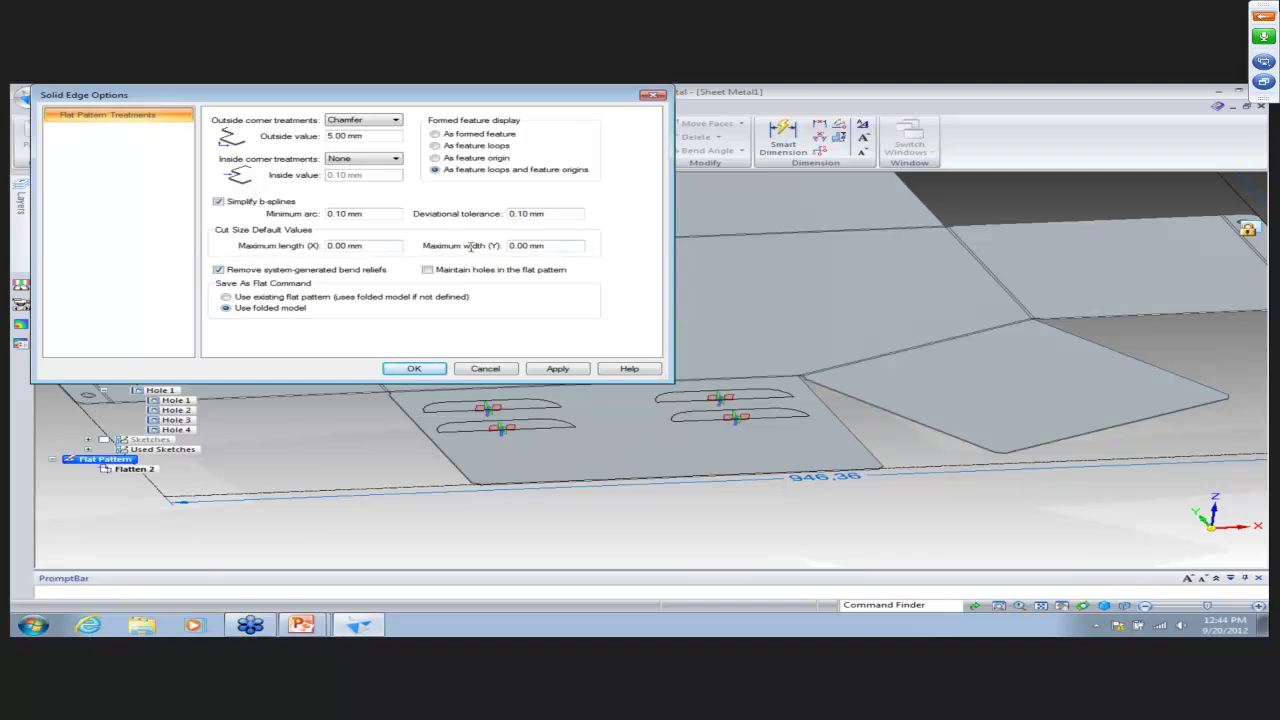
pyautogui.click(430, 370)
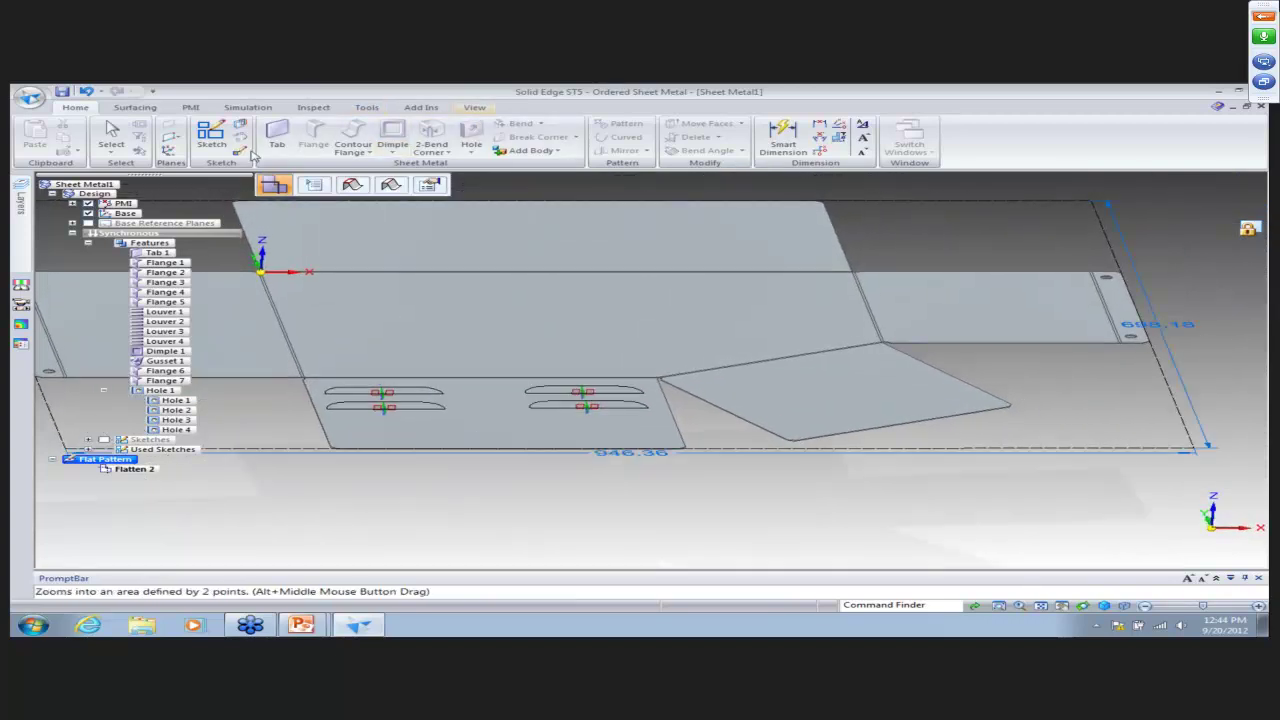
# Open the variable table, widen it and its Name column, and locate the Flat_Pattern_Model_CutSize_MaximumX variable.
pyautogui.click(475, 108)
pyautogui.click(366, 107)
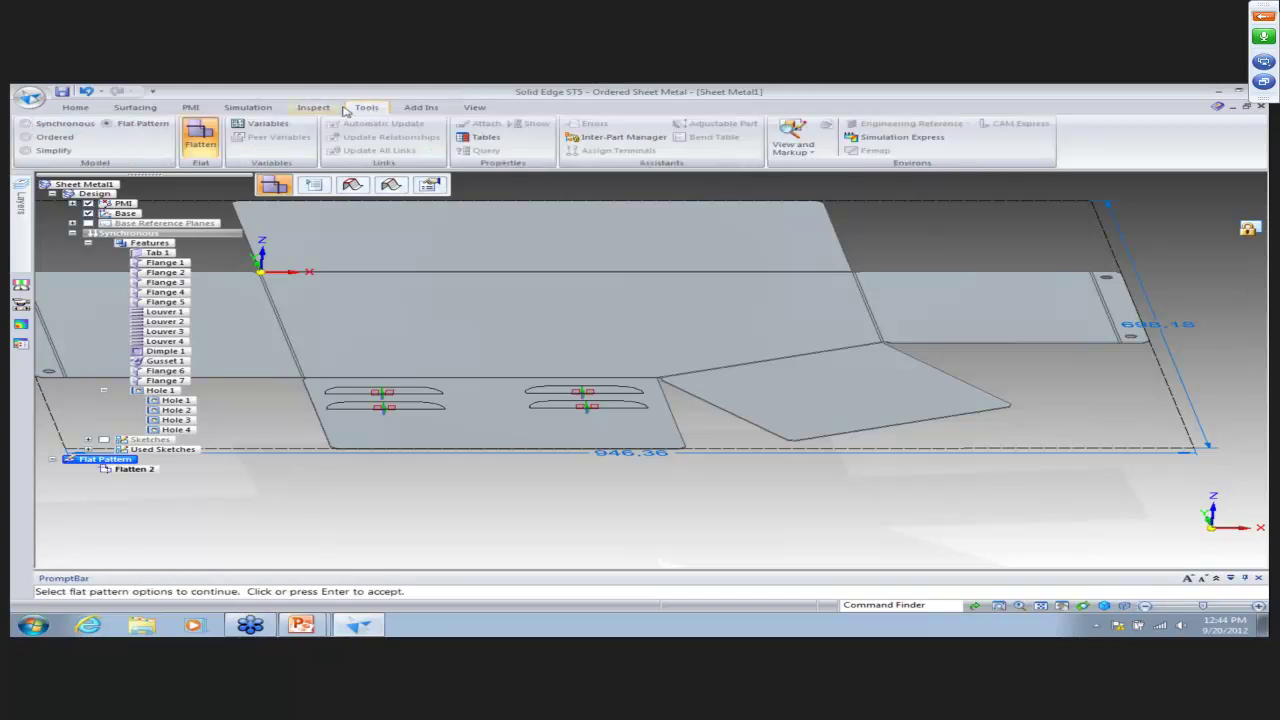
pyautogui.click(264, 126)
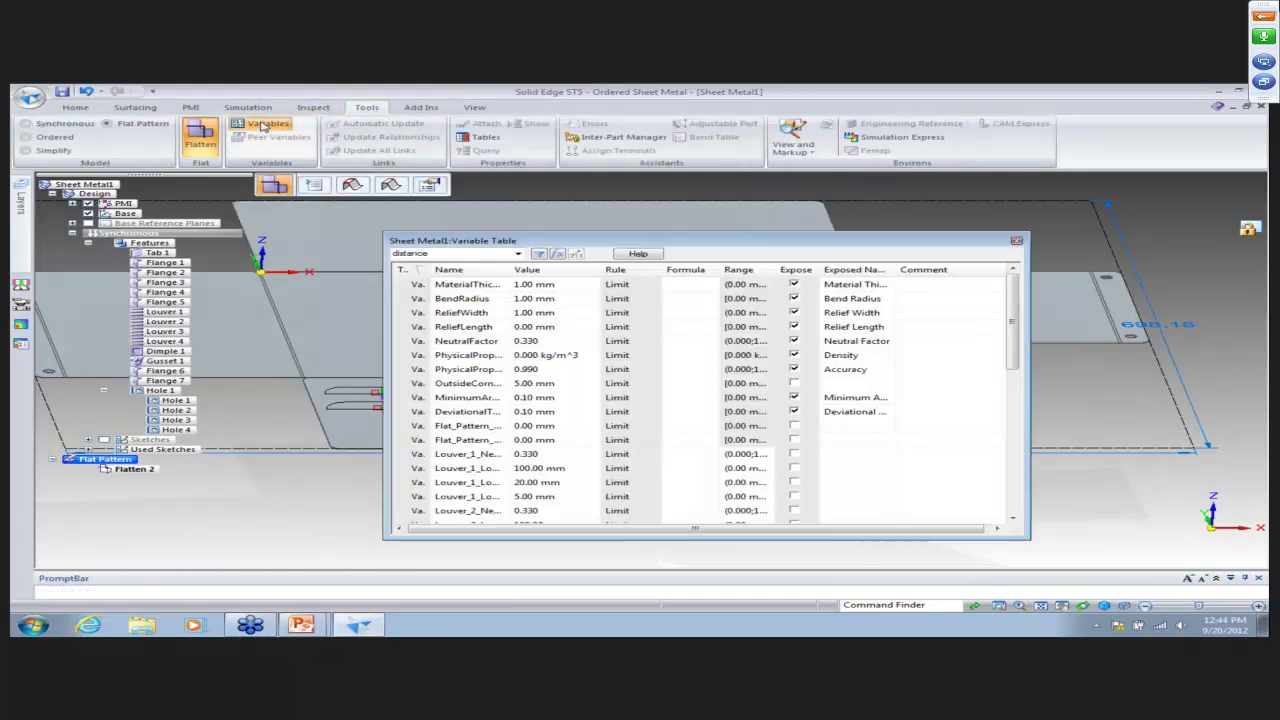
pyautogui.scroll(-1, 652, 420)
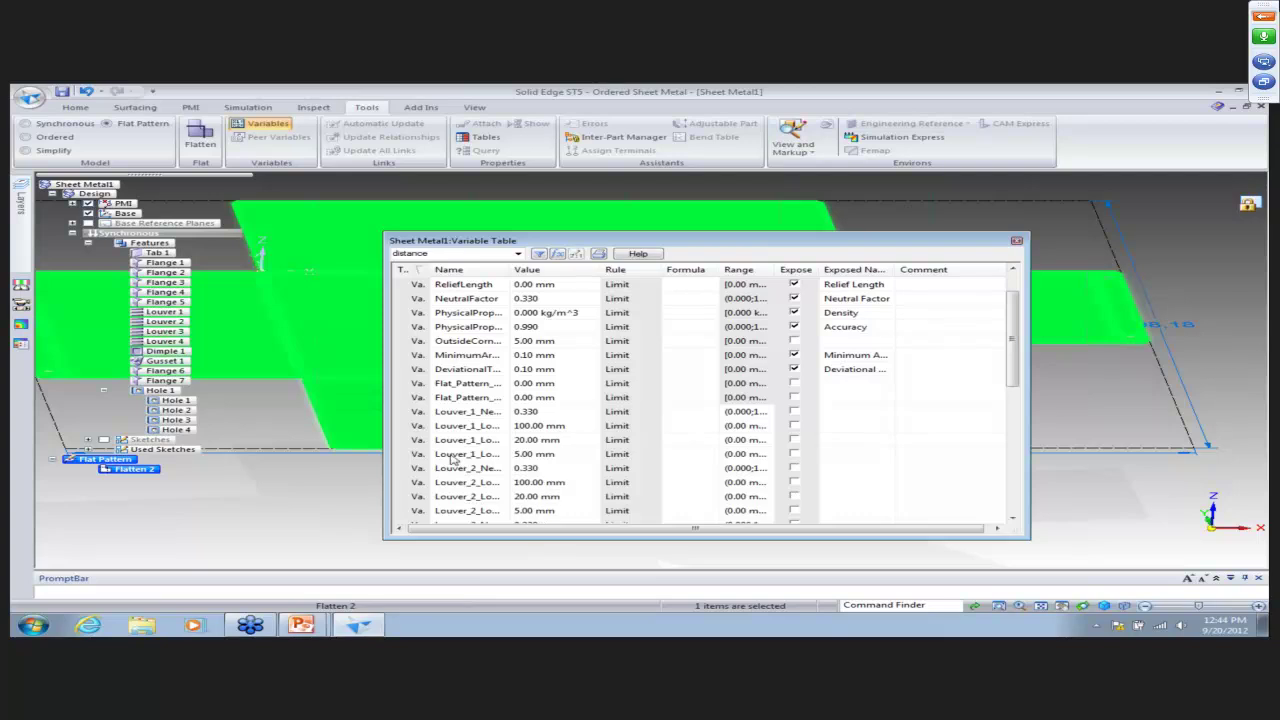
pyautogui.moveTo(384, 324); pyautogui.dragTo(236, 324)
pyautogui.moveTo(368, 268); pyautogui.dragTo(512, 302)
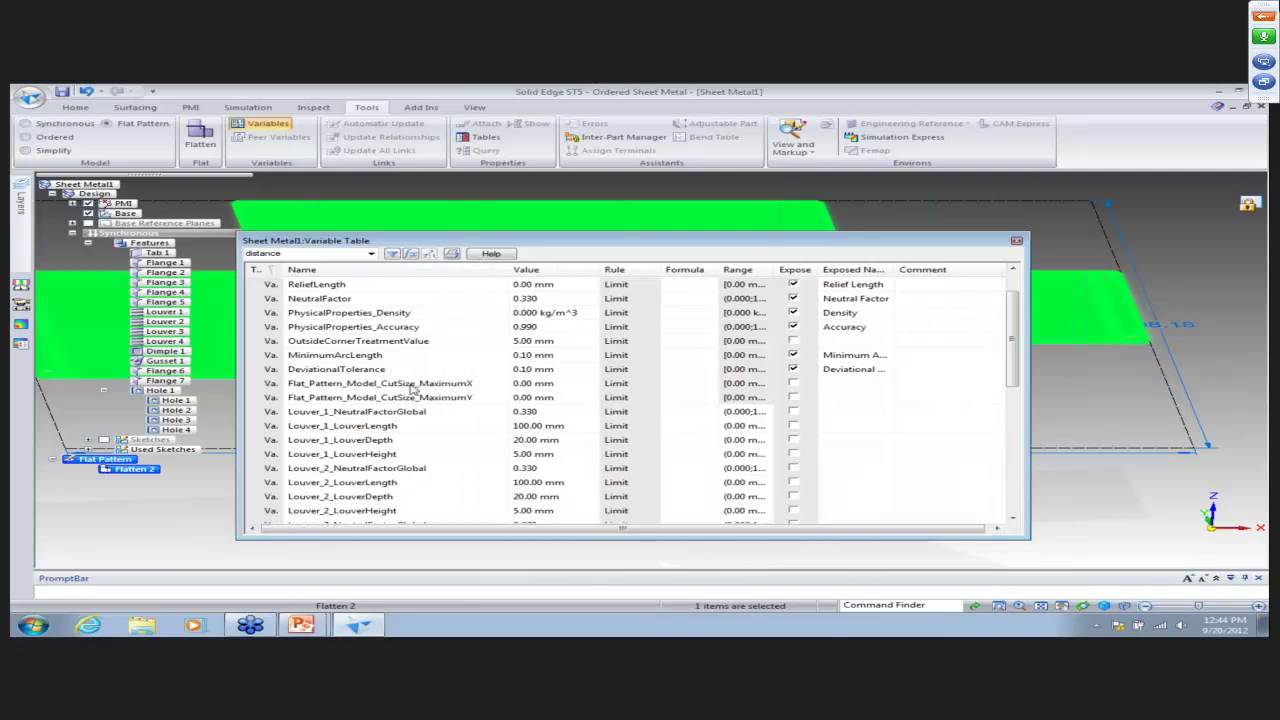
pyautogui.click(413, 386)
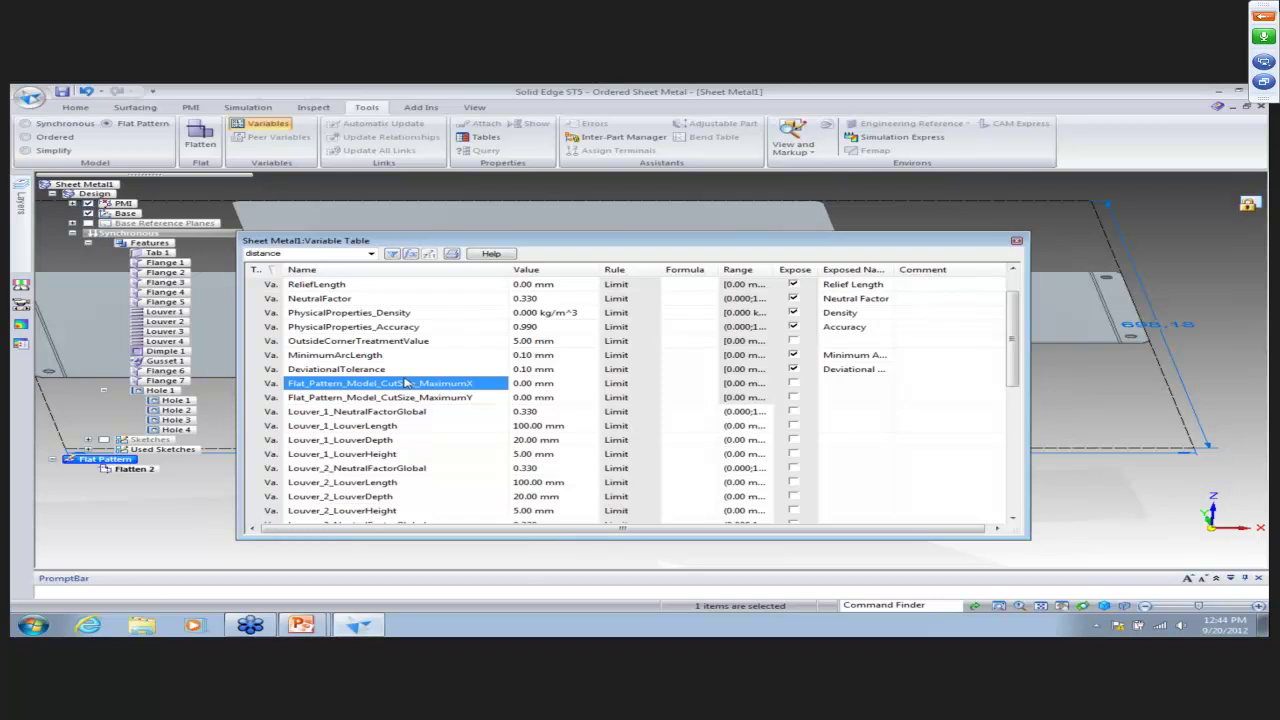
# Expose the Flat_Pattern_Model_CutSizeX and Flat_Pattern_Model_CutSizeY variables, and close the variable table.
pyautogui.scroll(-7, 407, 383)
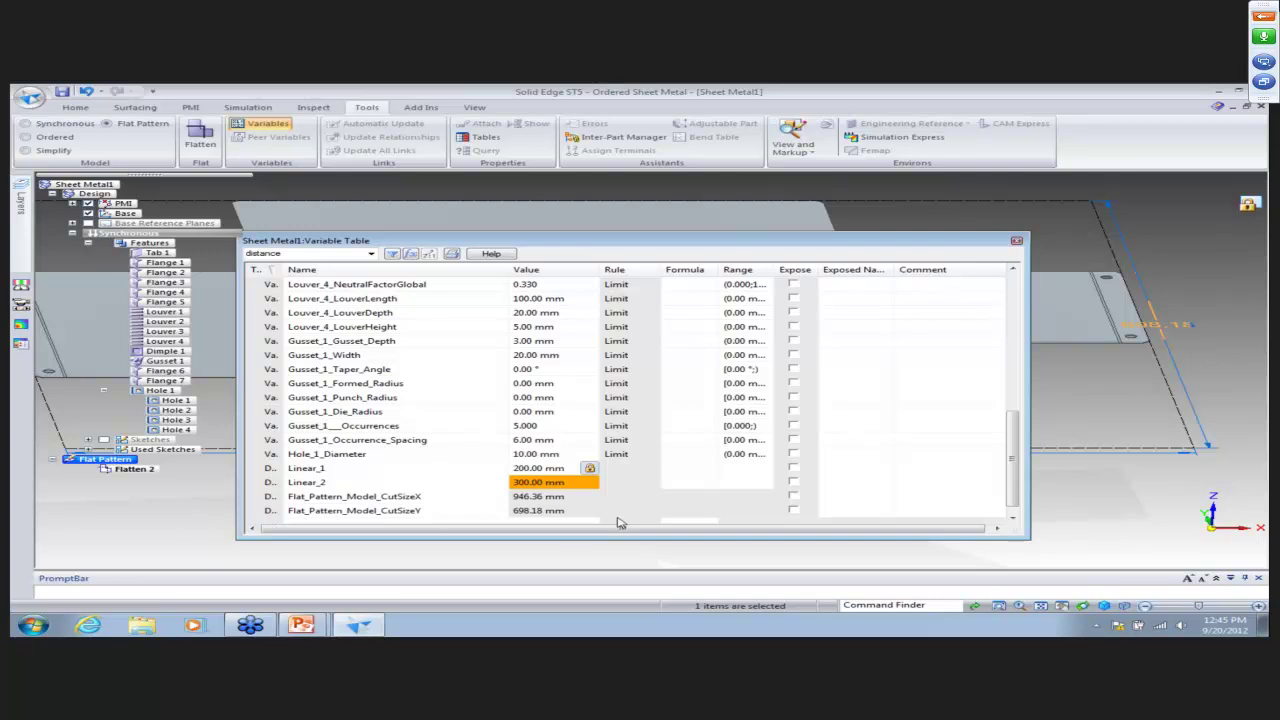
pyautogui.click(793, 496)
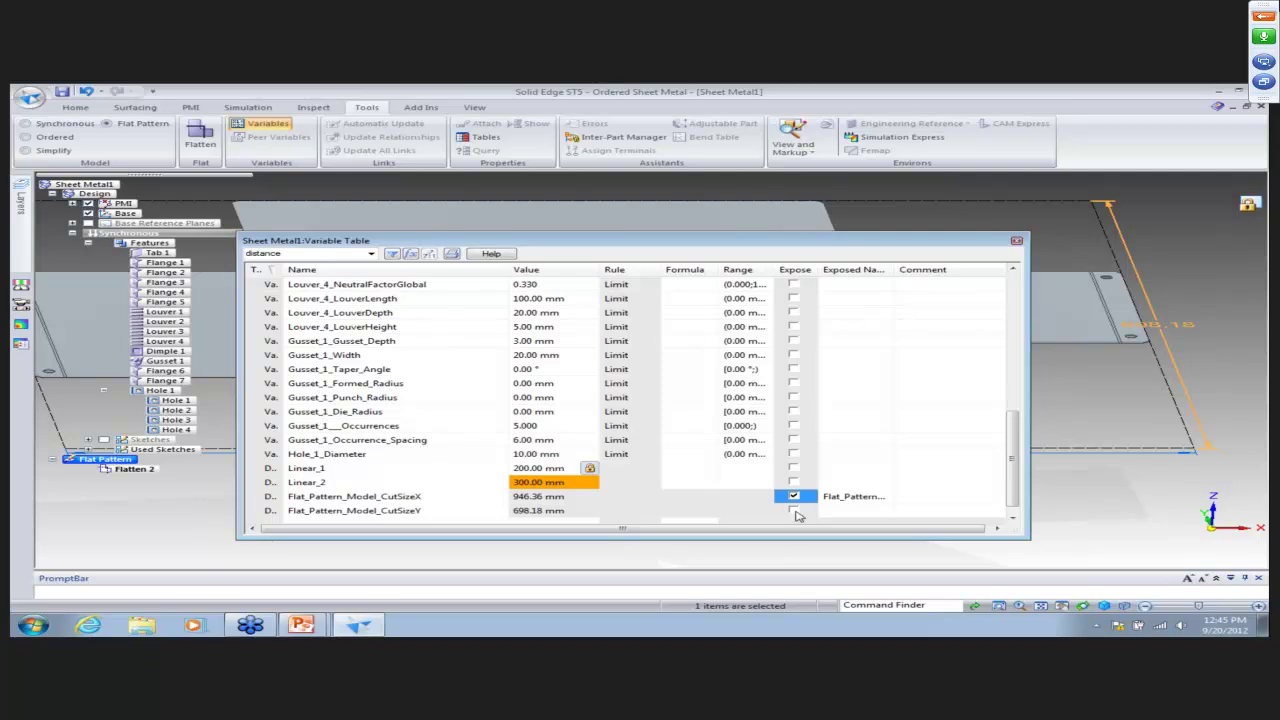
pyautogui.click(794, 511)
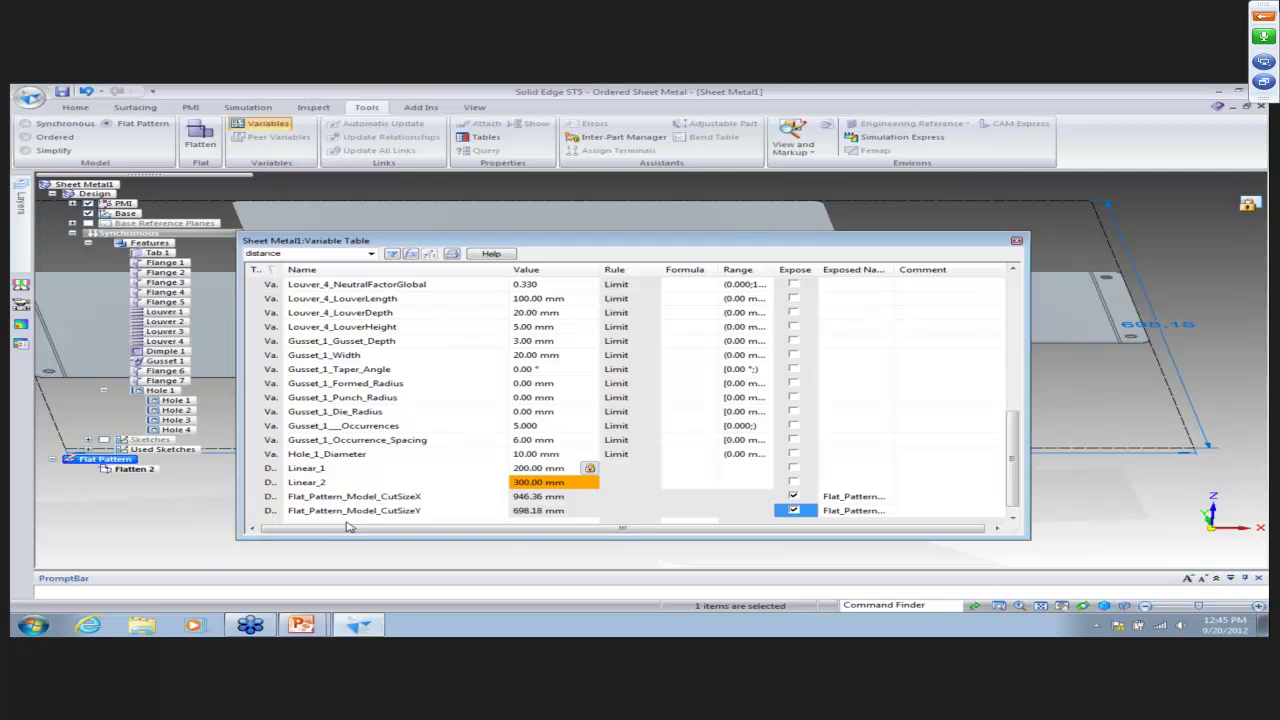
pyautogui.click(1017, 242)
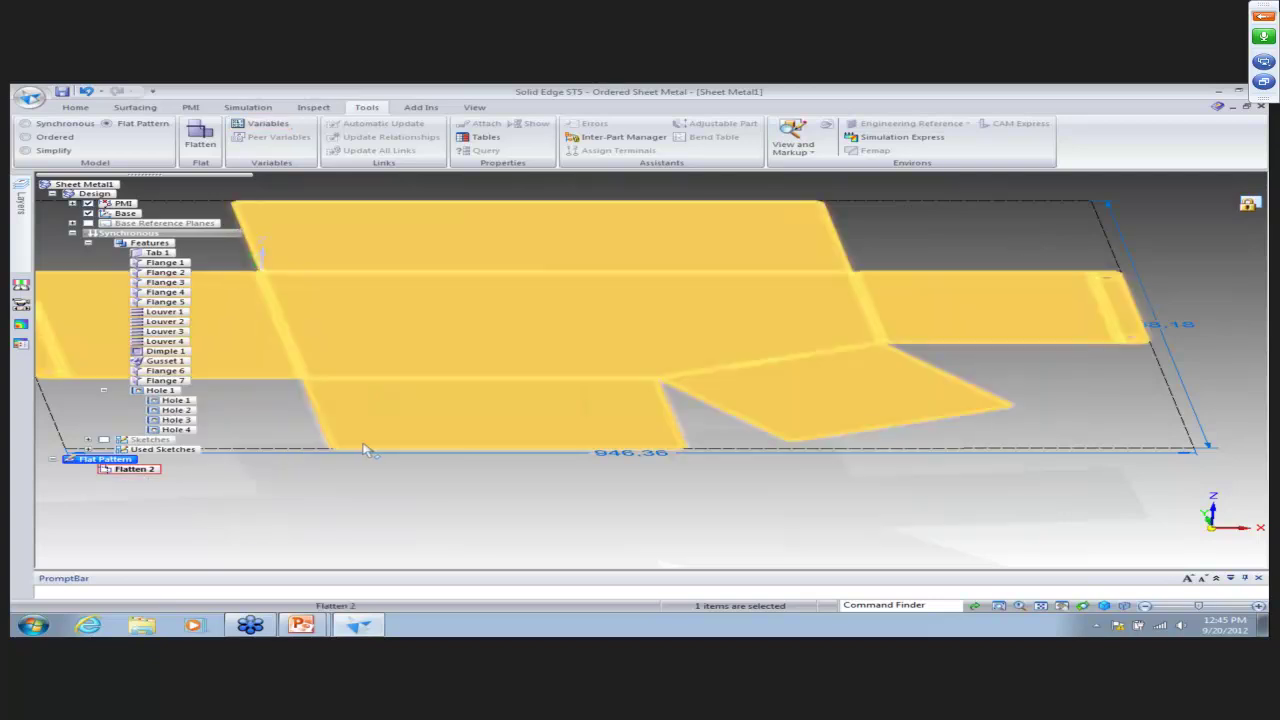
# Start Save As Flat from the folded model, with the box's top face oriented upward and its rear edge as reference.
pyautogui.scroll(-1, 634, 502)
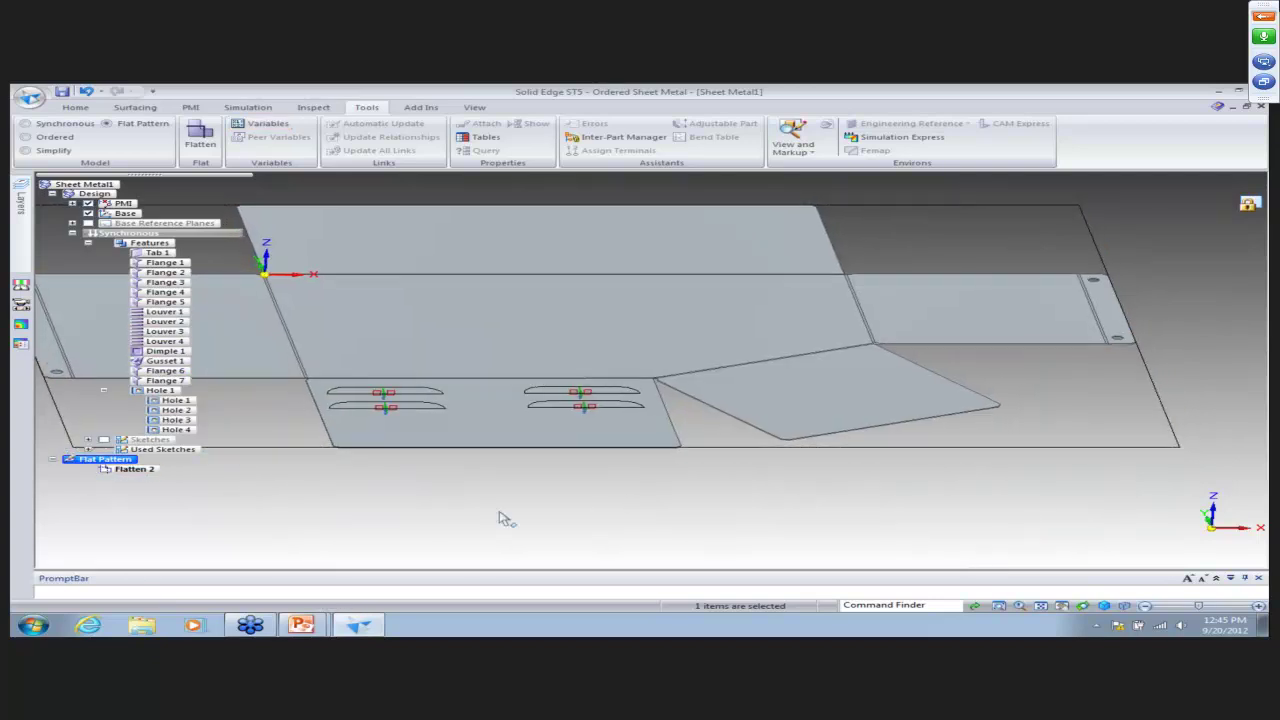
pyautogui.moveTo(573, 497); pyautogui.dragTo(350, 482, button='middle')
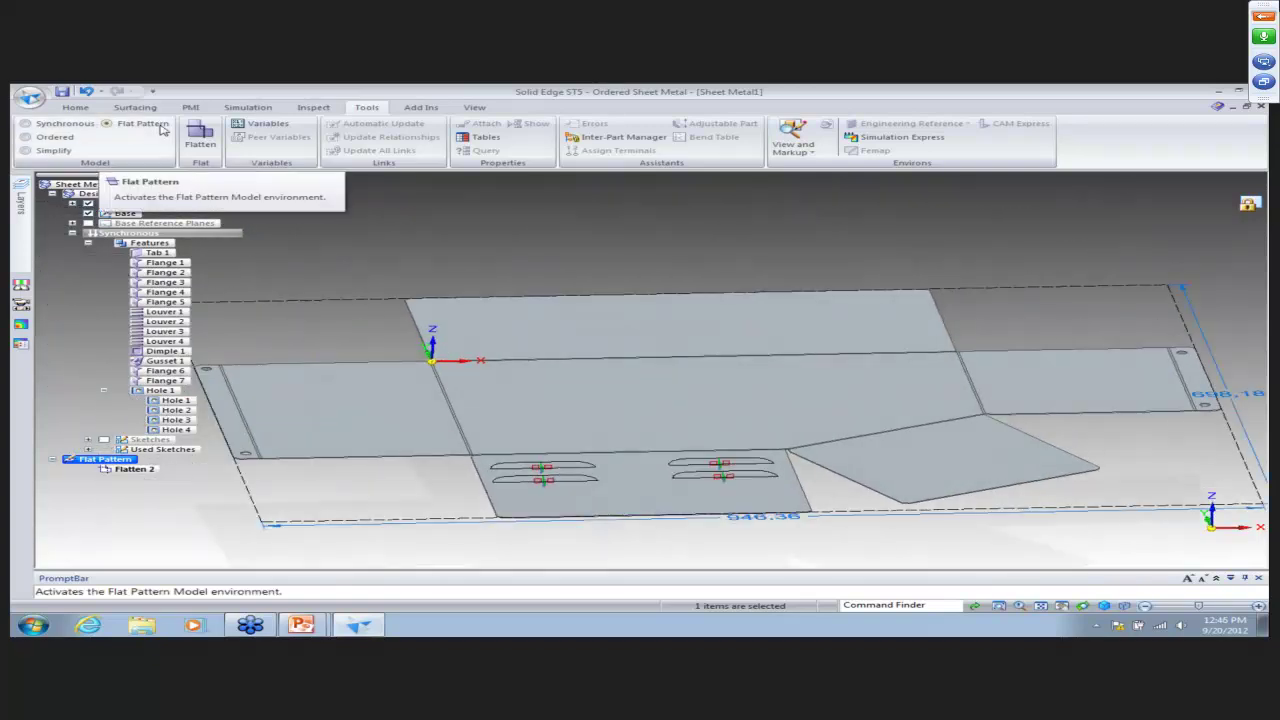
pyautogui.click(27, 100)
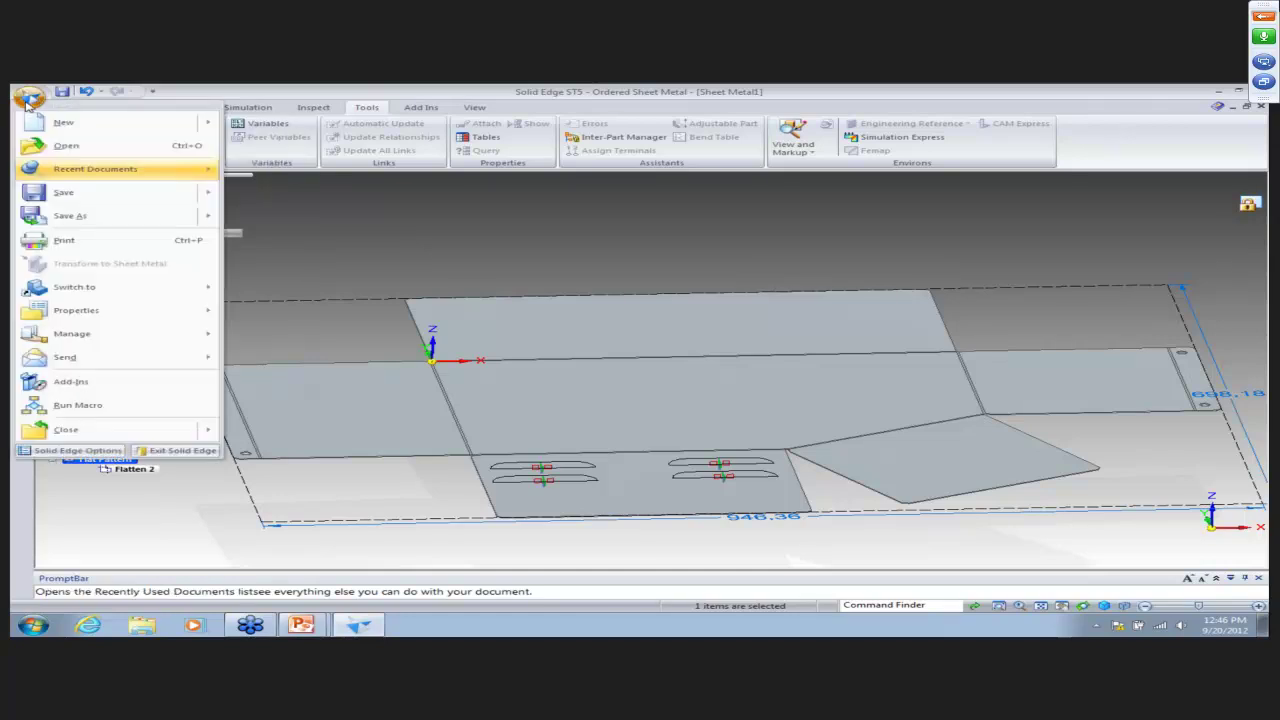
pyautogui.moveTo(160, 225)
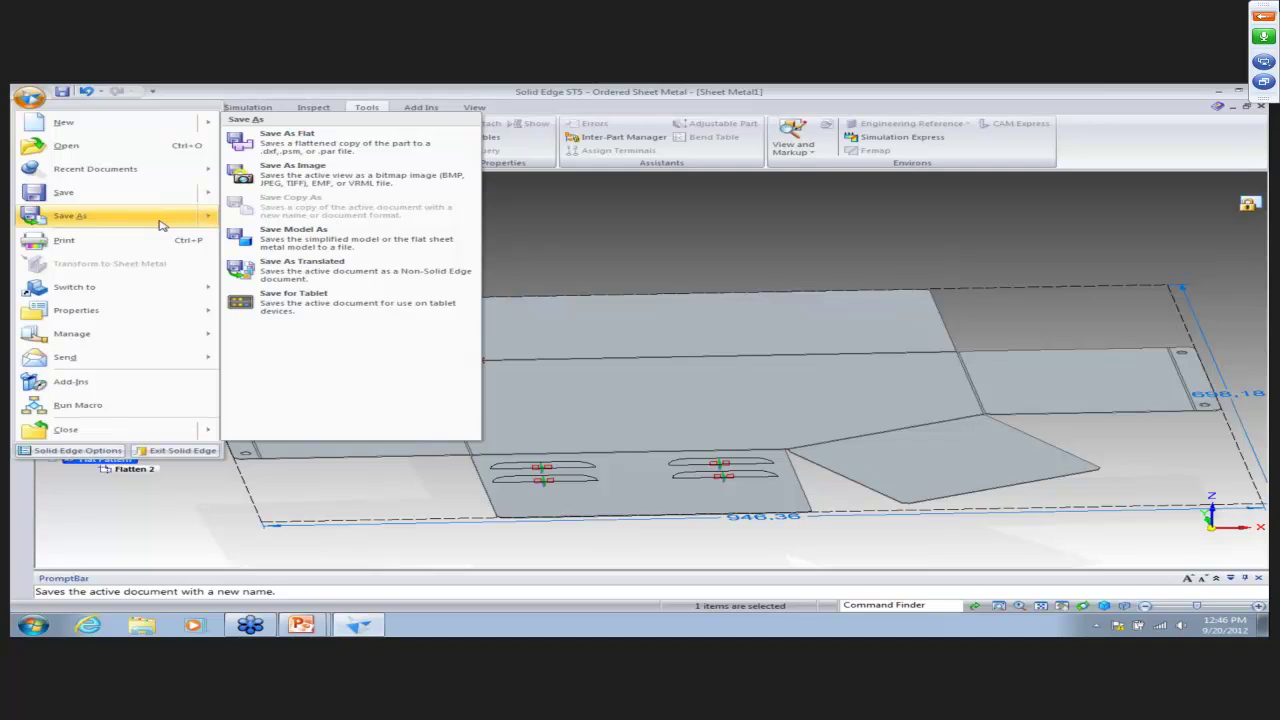
pyautogui.click(410, 148)
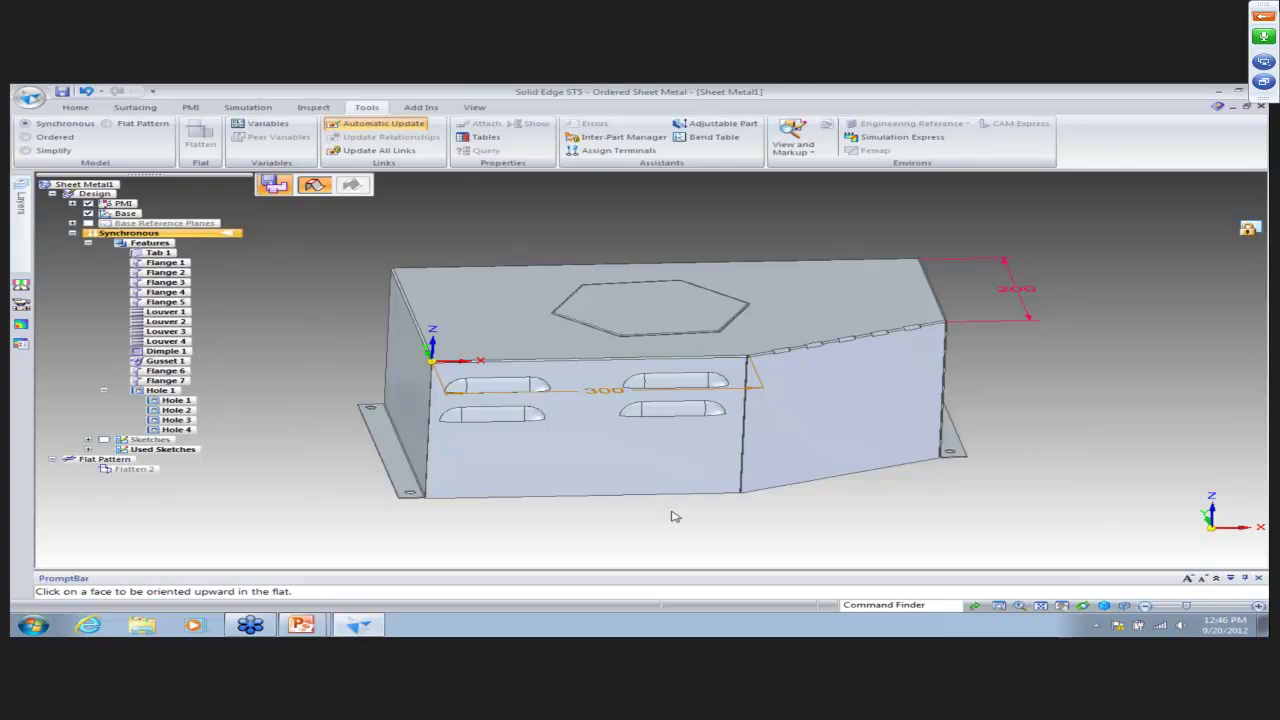
pyautogui.moveTo(672, 512); pyautogui.dragTo(588, 330, button='middle')
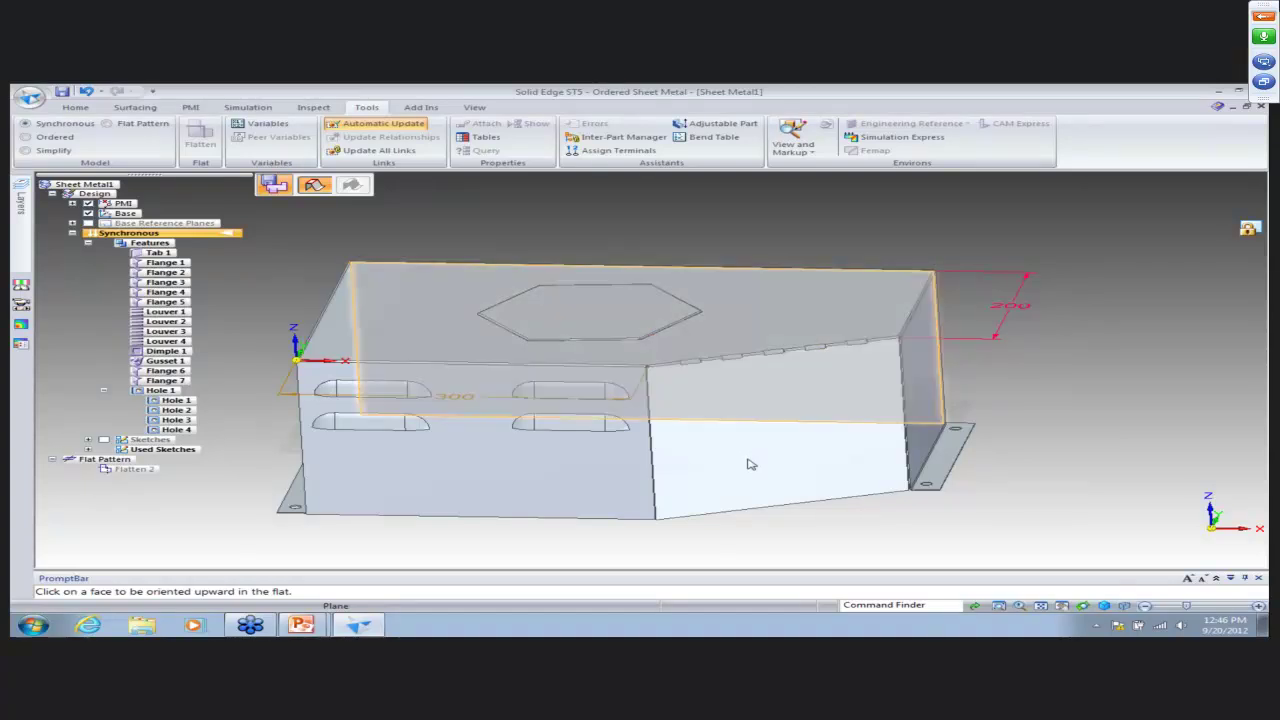
pyautogui.click(405, 343)
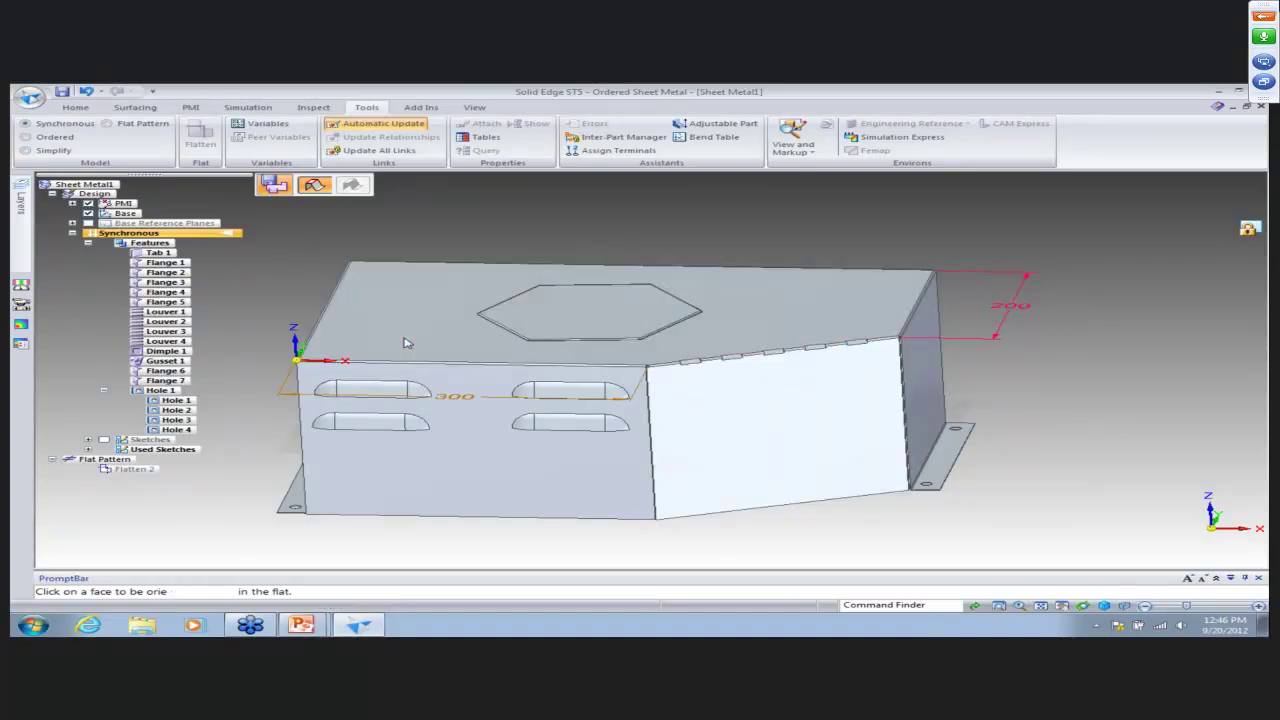
pyautogui.click(405, 268)
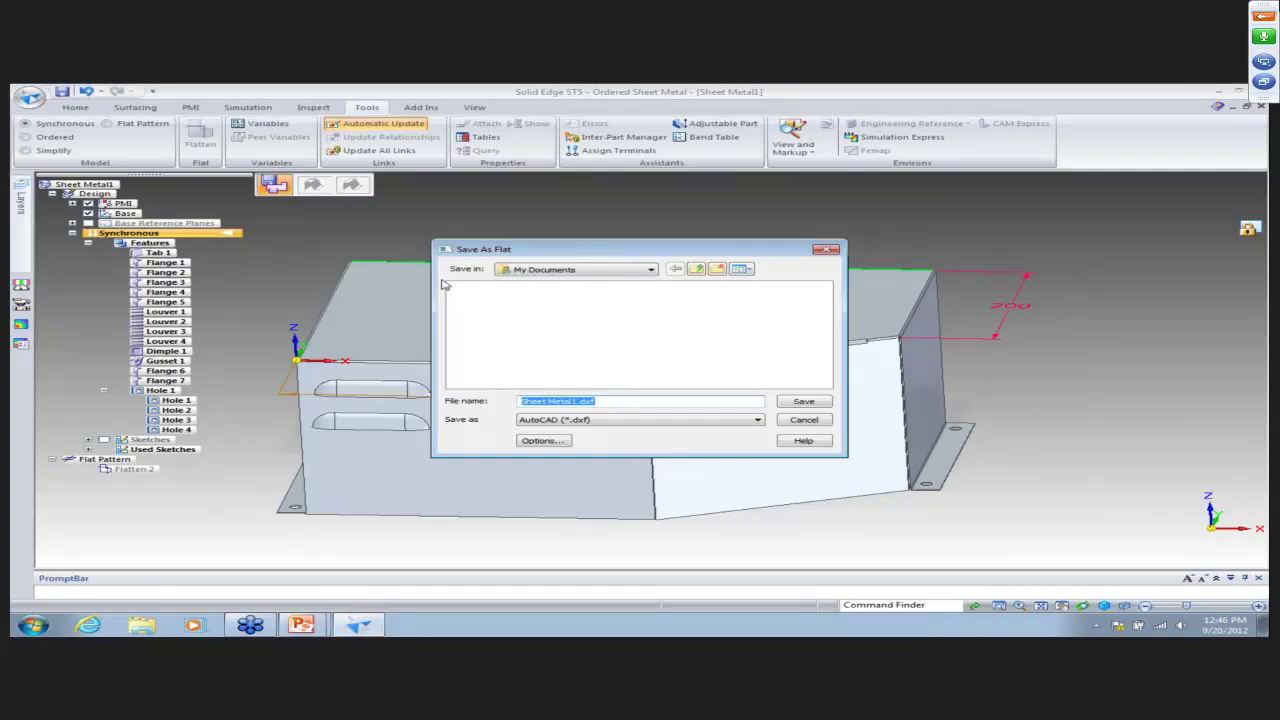
# Review the file formats offered for saving the flattened copy, and cancel the save.
pyautogui.click(665, 422)
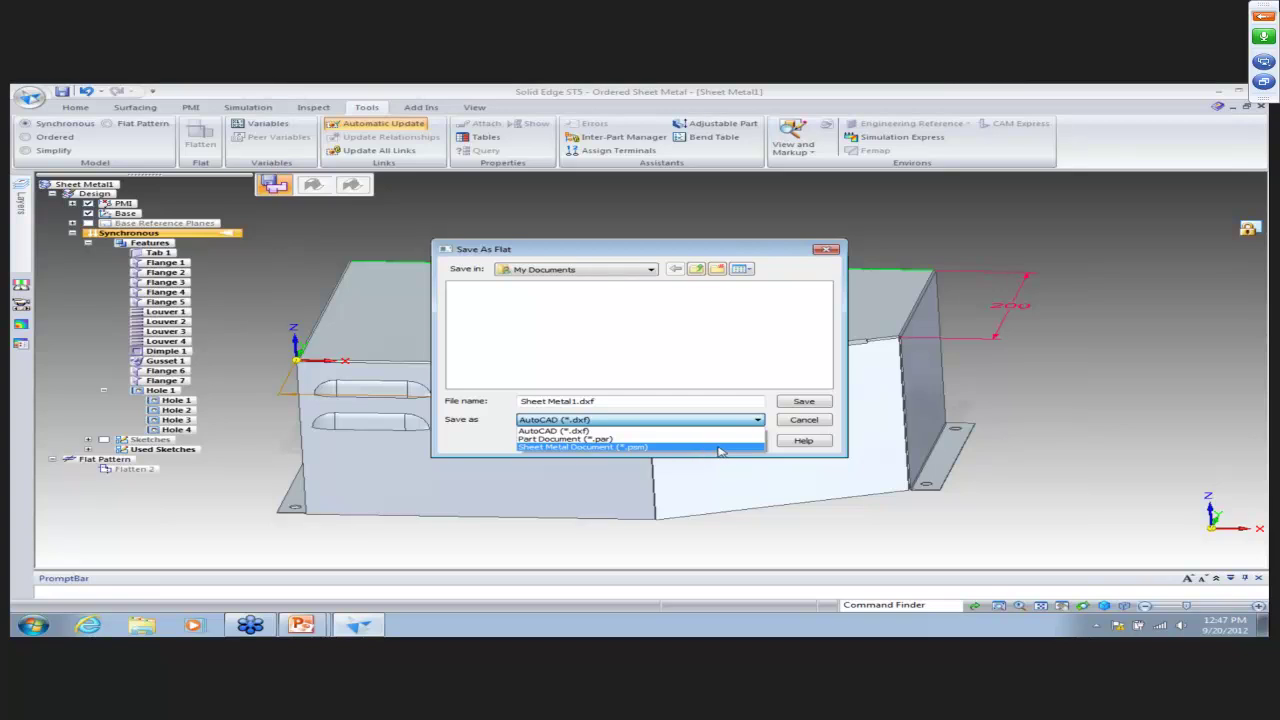
pyautogui.click(800, 425)
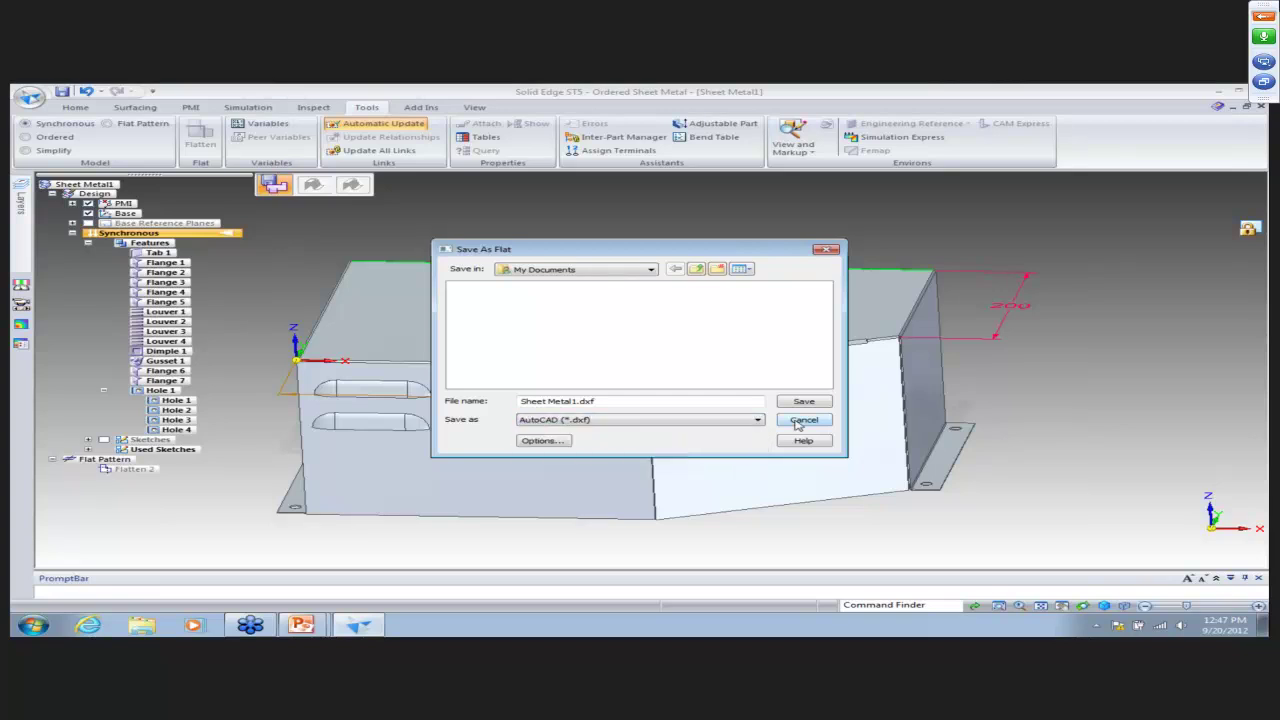
pyautogui.click(802, 420)
pyautogui.click(510, 360)
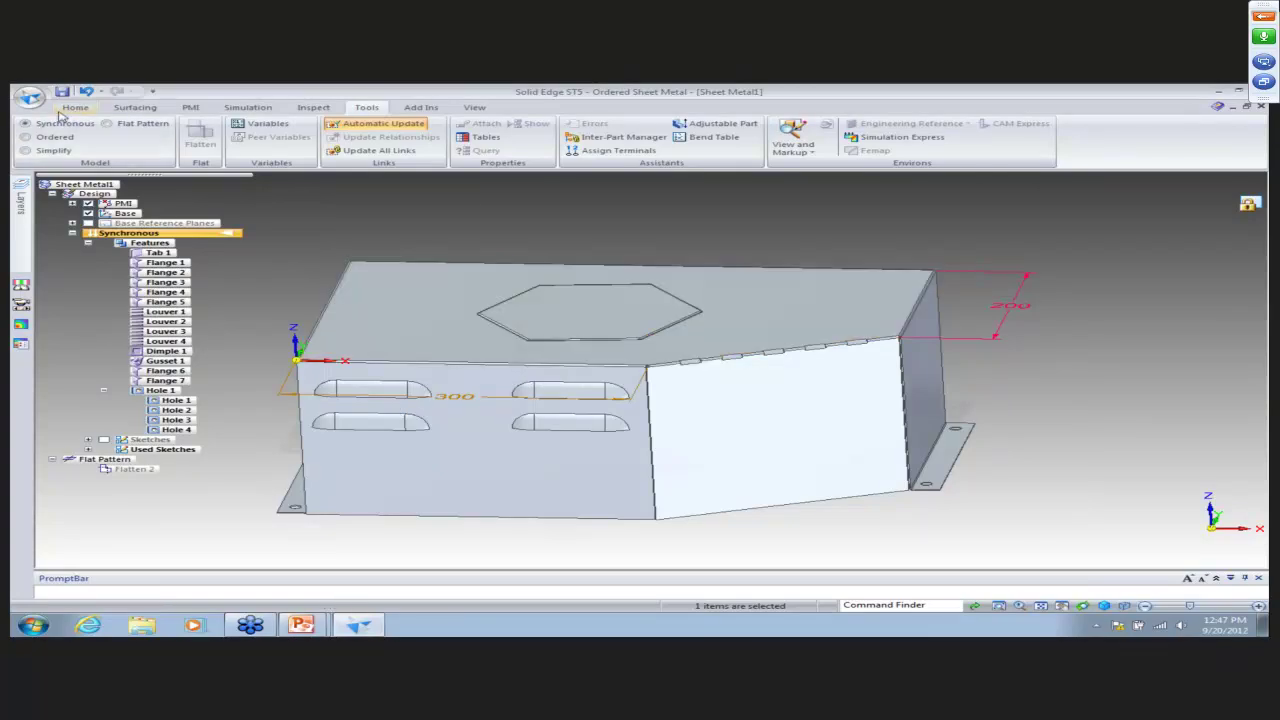
pyautogui.click(29, 96)
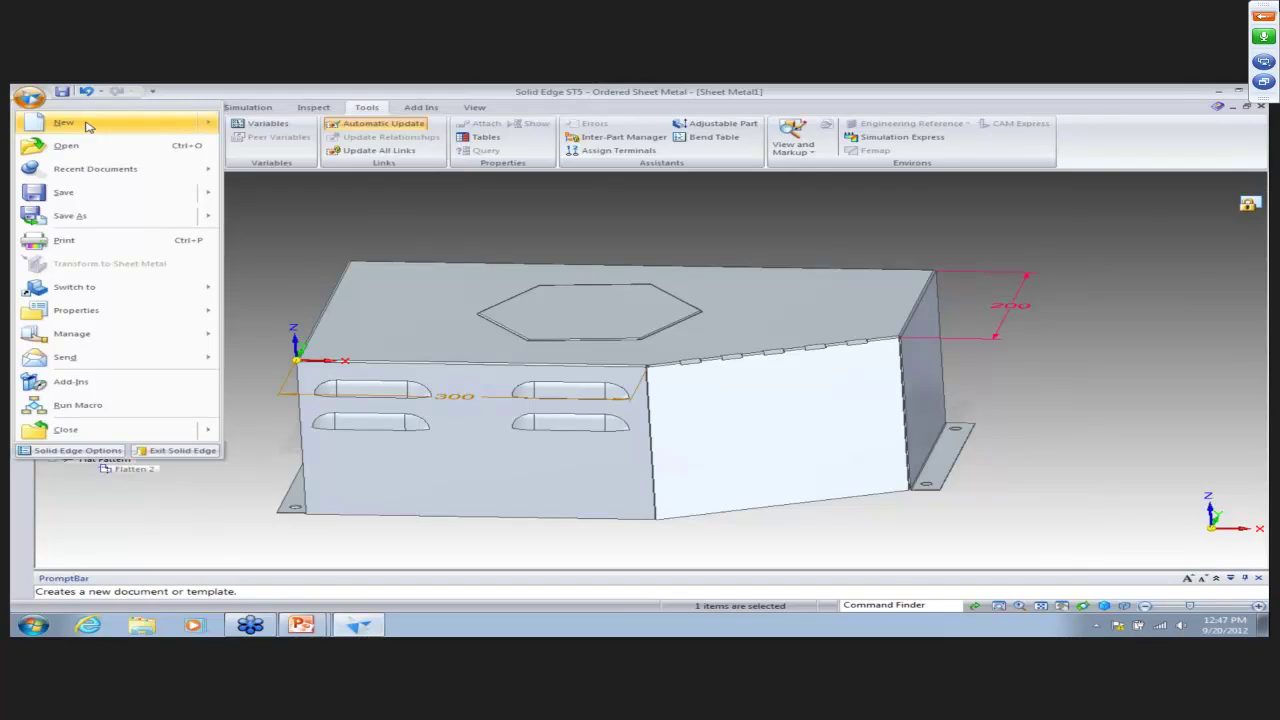
pyautogui.moveTo(87, 125)
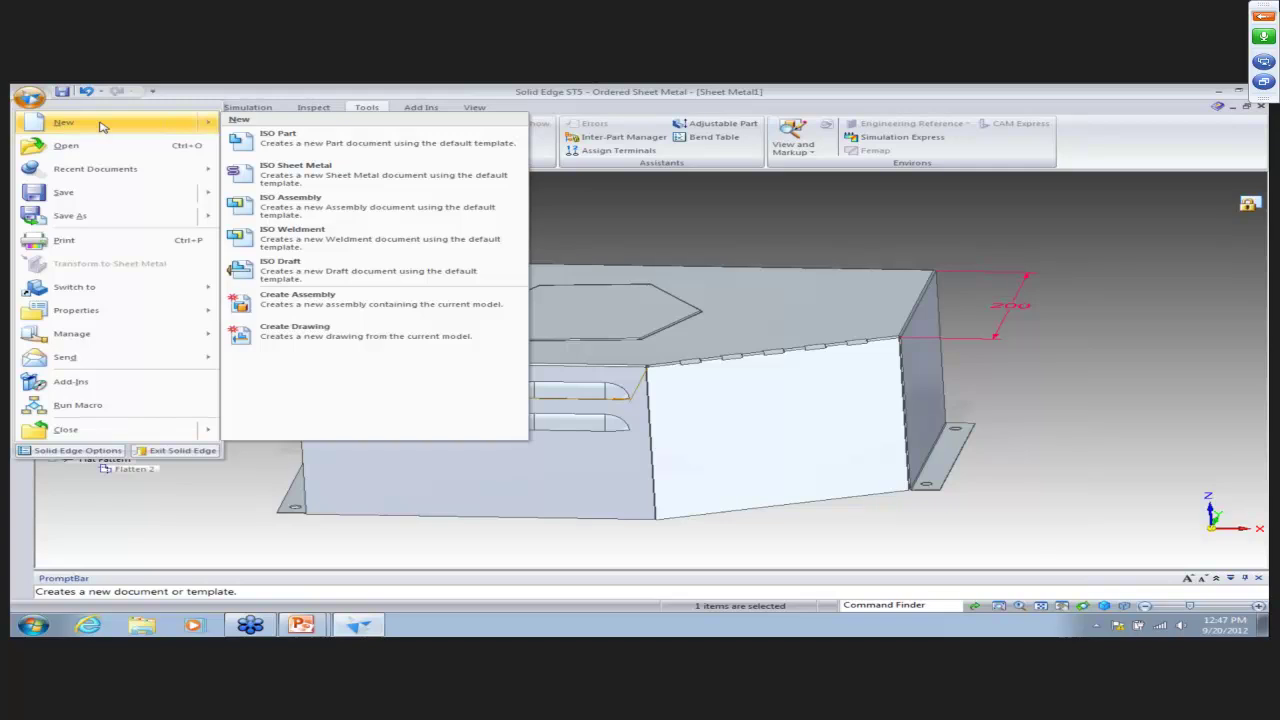
pyautogui.click(843, 229)
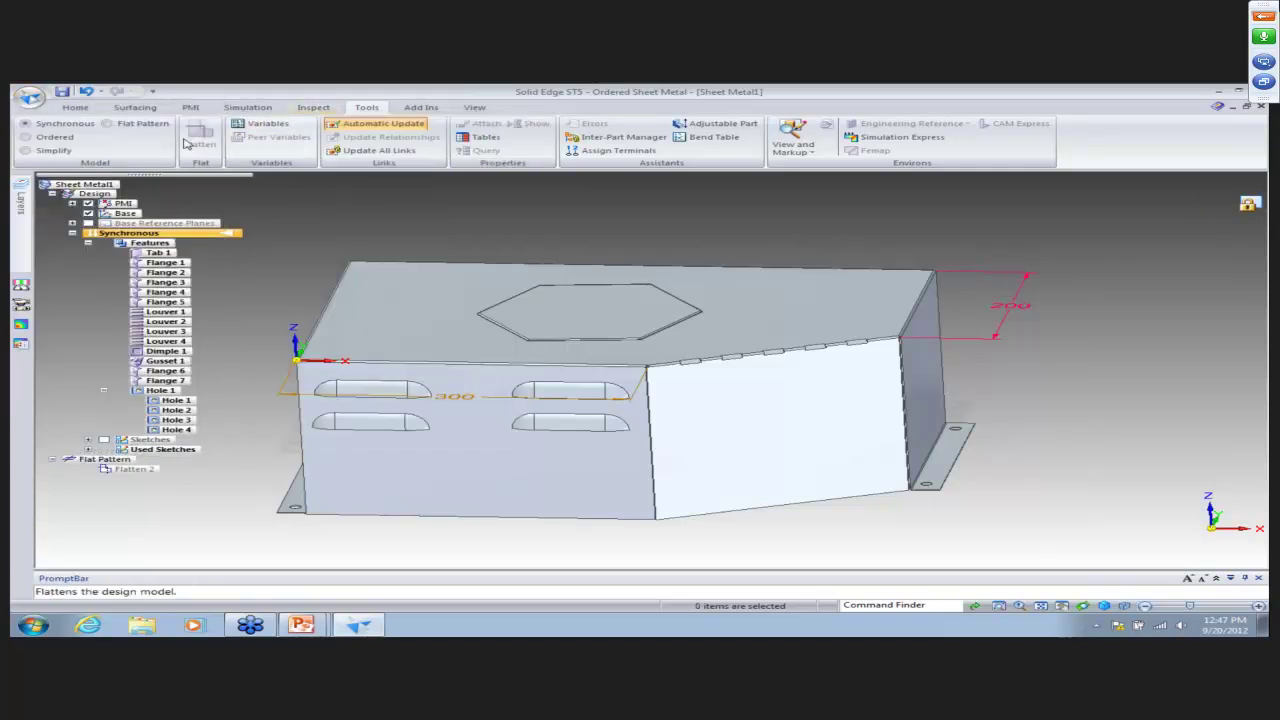
# Return to the flat pattern environment.
pyautogui.click(74, 108)
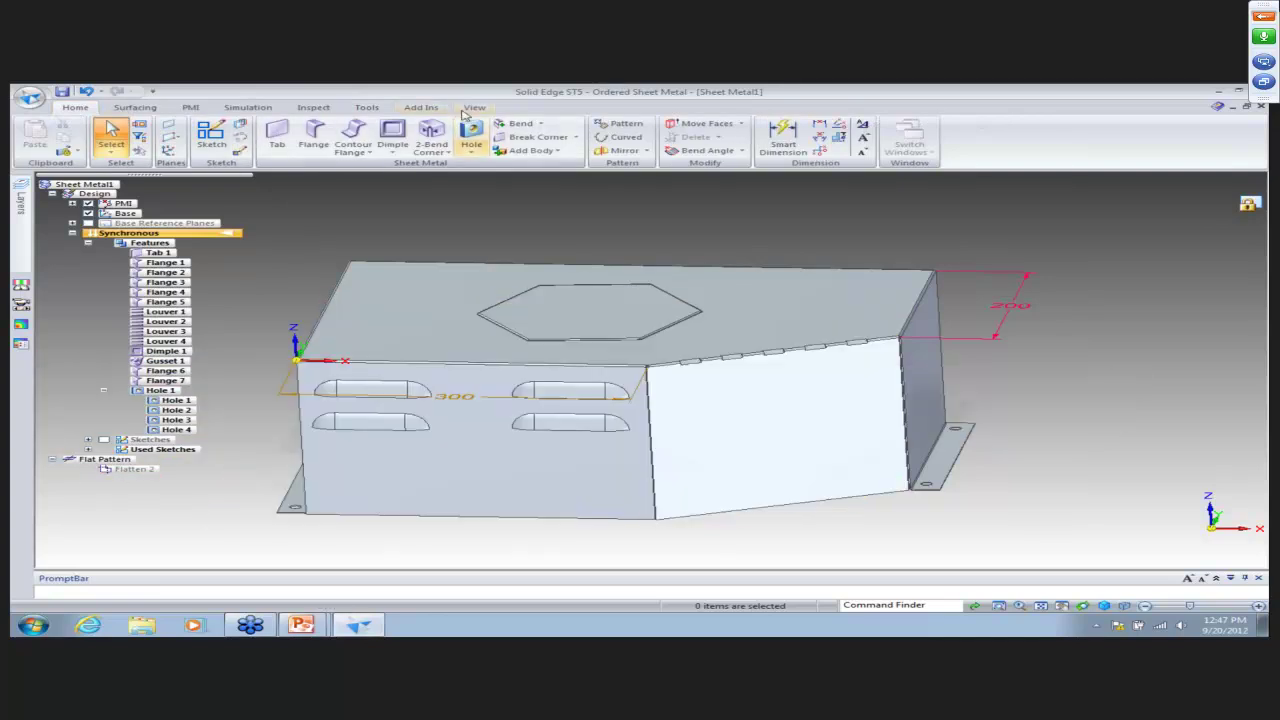
pyautogui.click(366, 107)
pyautogui.click(142, 123)
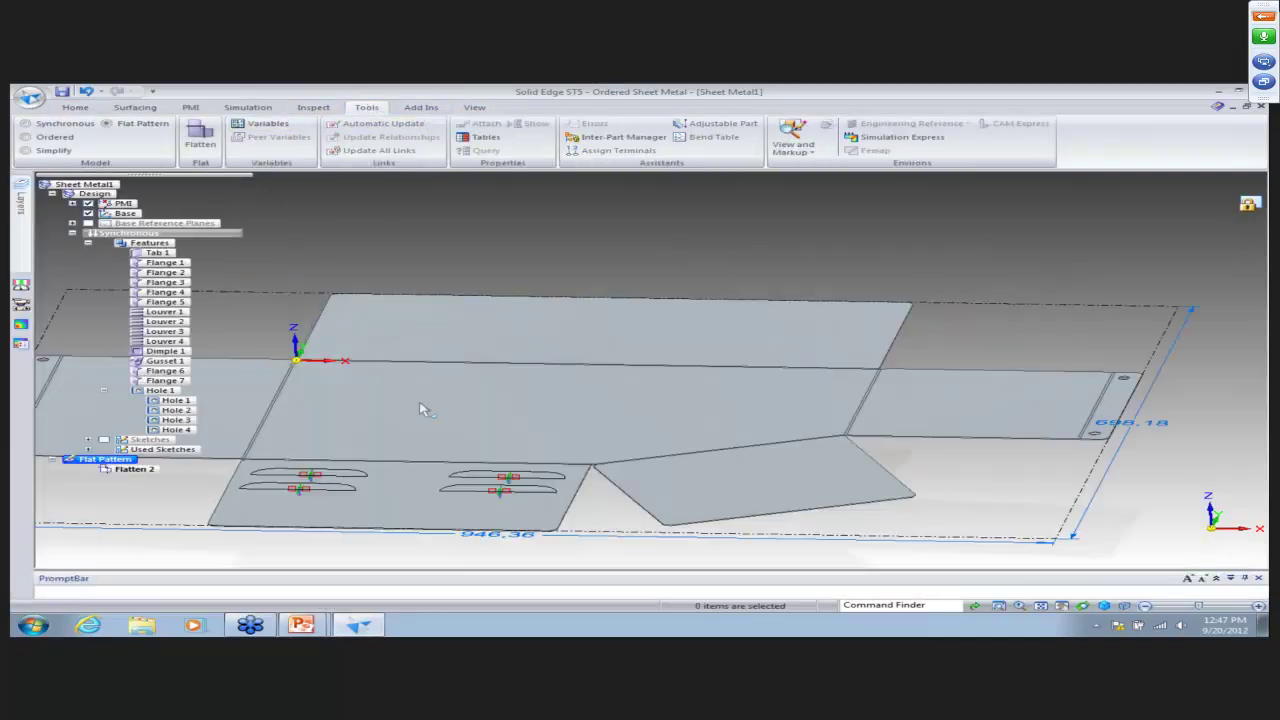
# Edit the flatten feature's options to stop using default values and set the Length (X) alarm to 900 mm.
pyautogui.click(640, 449)
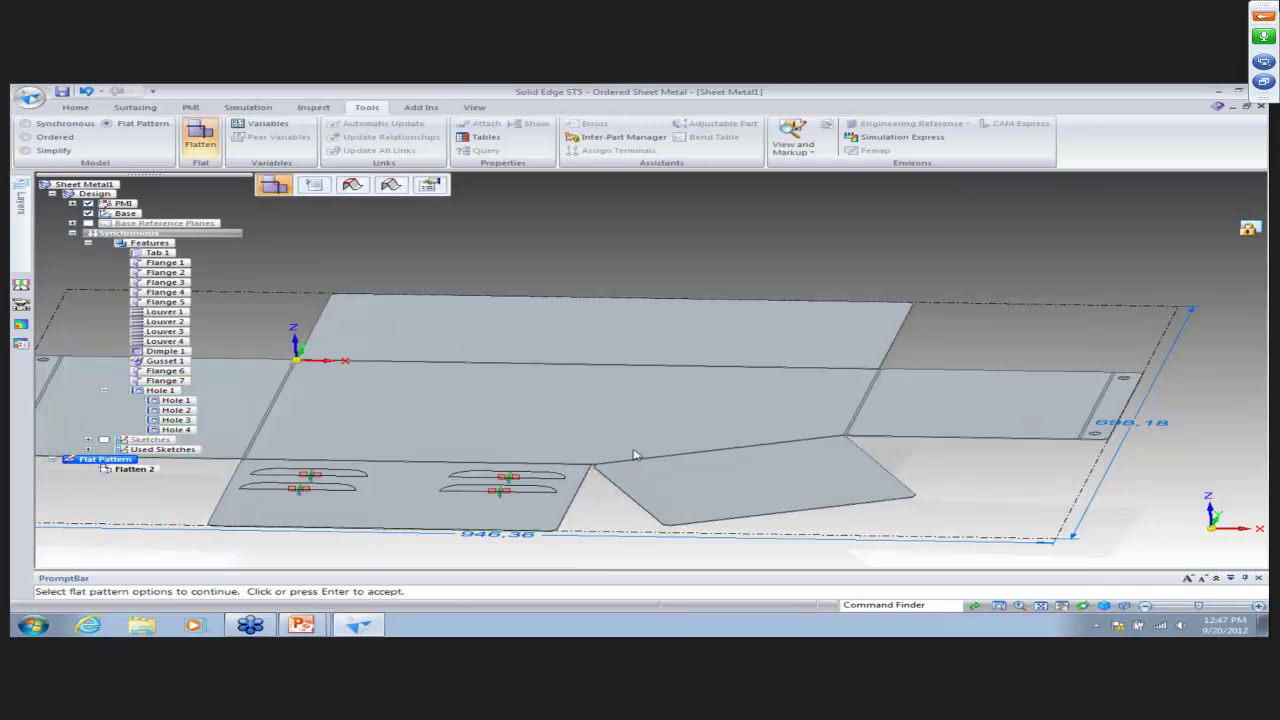
pyautogui.click(428, 188)
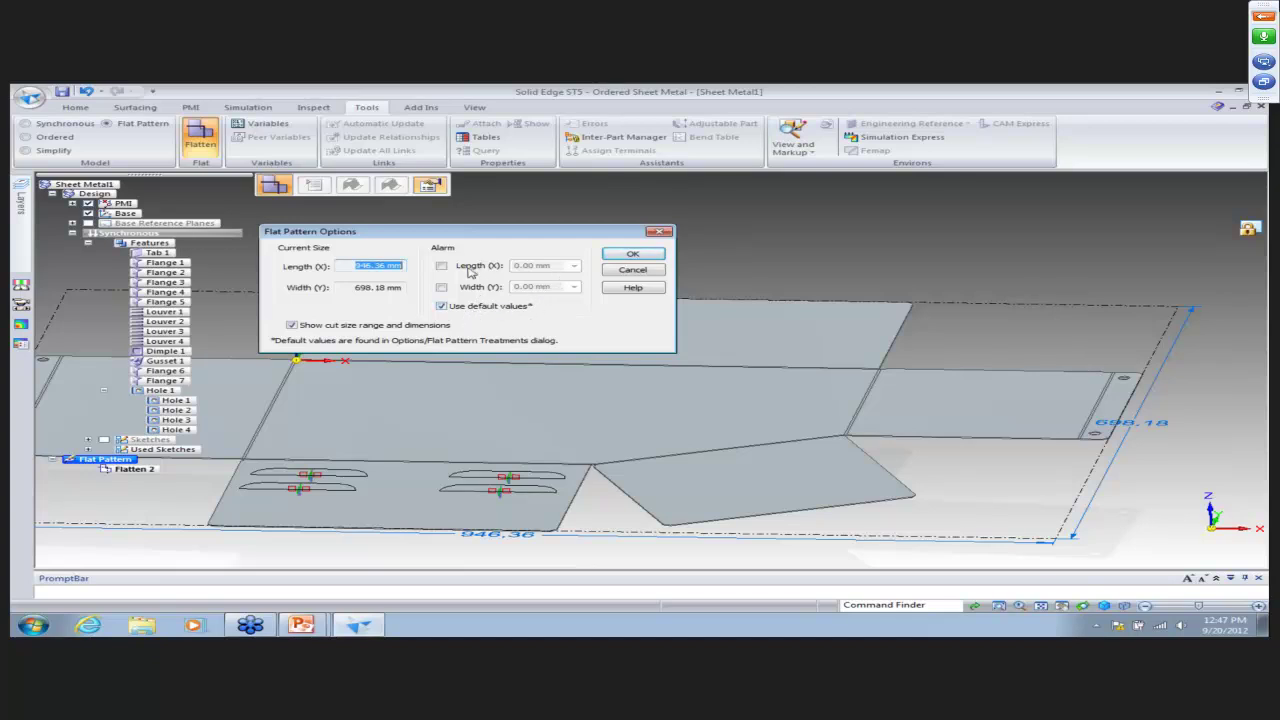
pyautogui.click(443, 266)
pyautogui.click(443, 306)
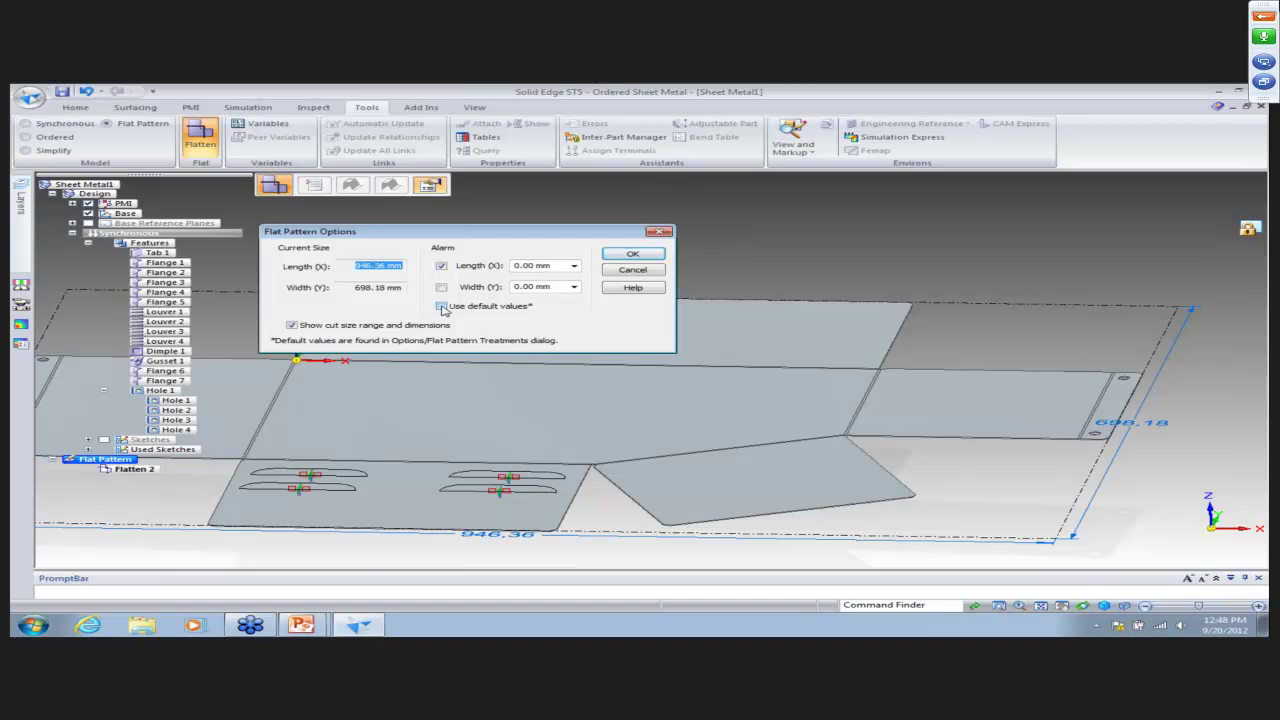
pyautogui.click(574, 266)
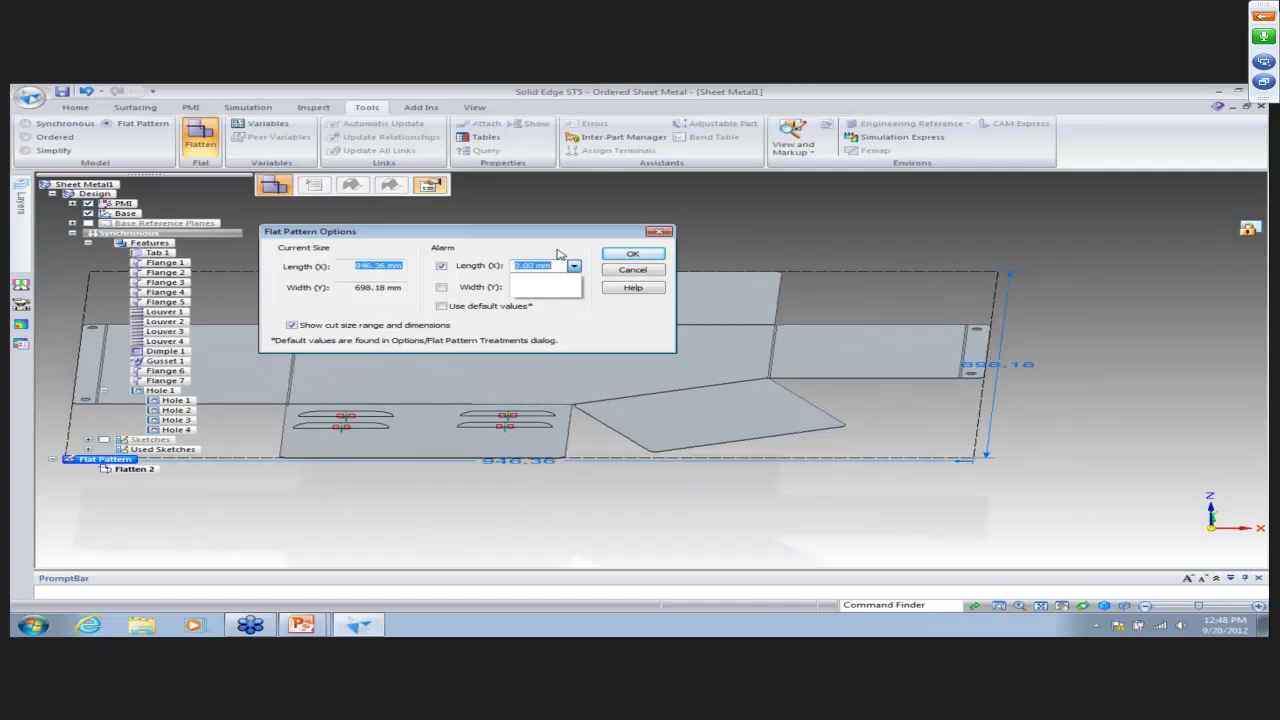
pyautogui.write('900')
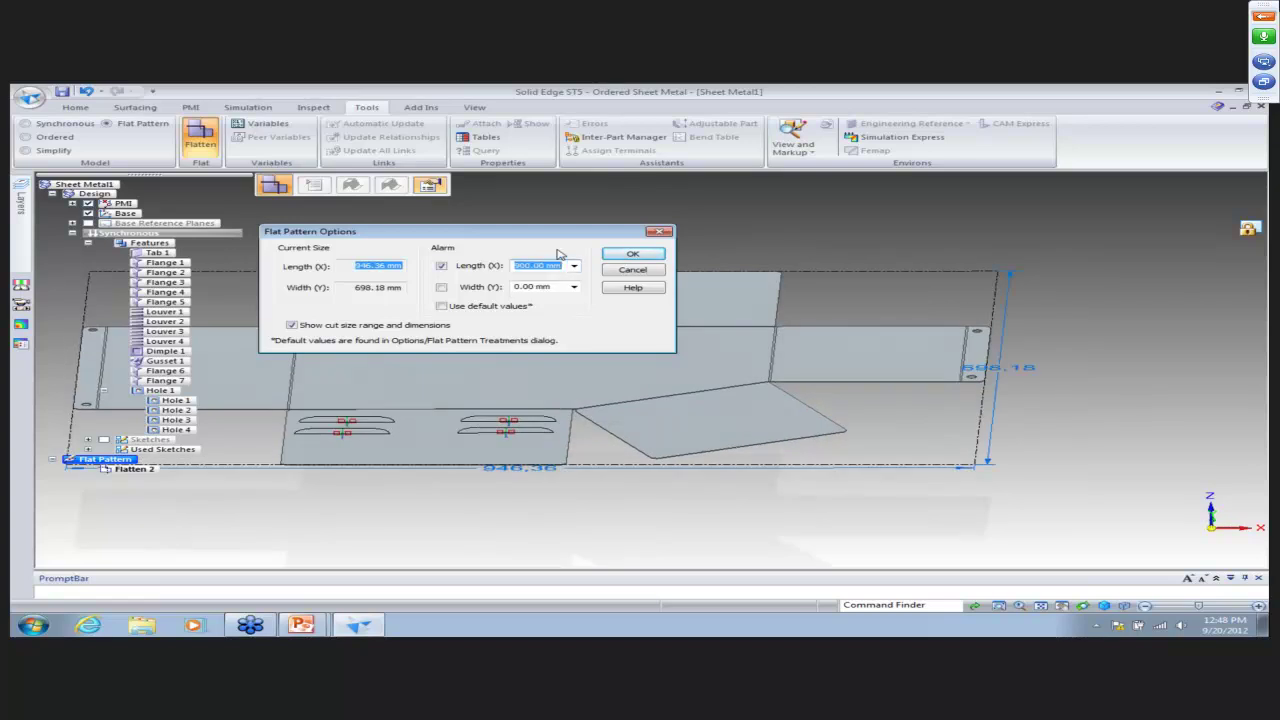
pyautogui.click(630, 255)
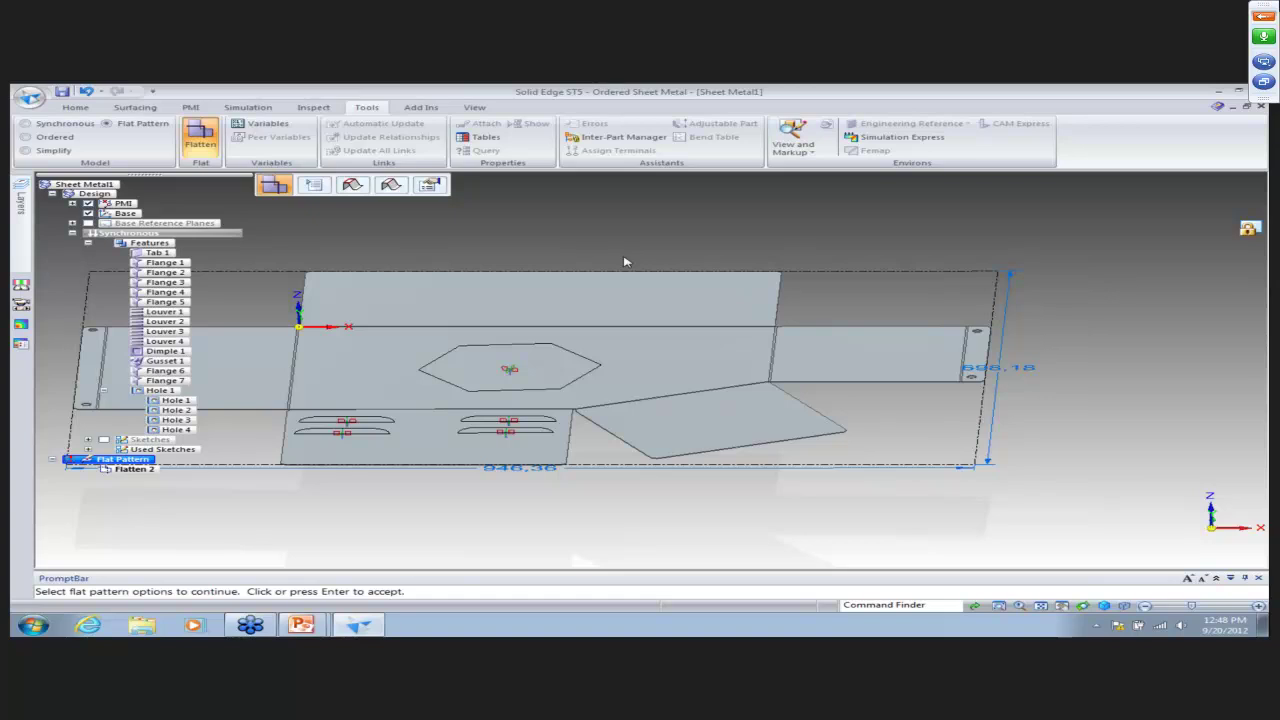
pyautogui.moveTo(88, 469)
pyautogui.mouseDown(button='middle')
pyautogui.moveTo(80, 502)
pyautogui.moveTo(88, 481)
pyautogui.moveTo(70, 463)
pyautogui.mouseUp(button='middle')
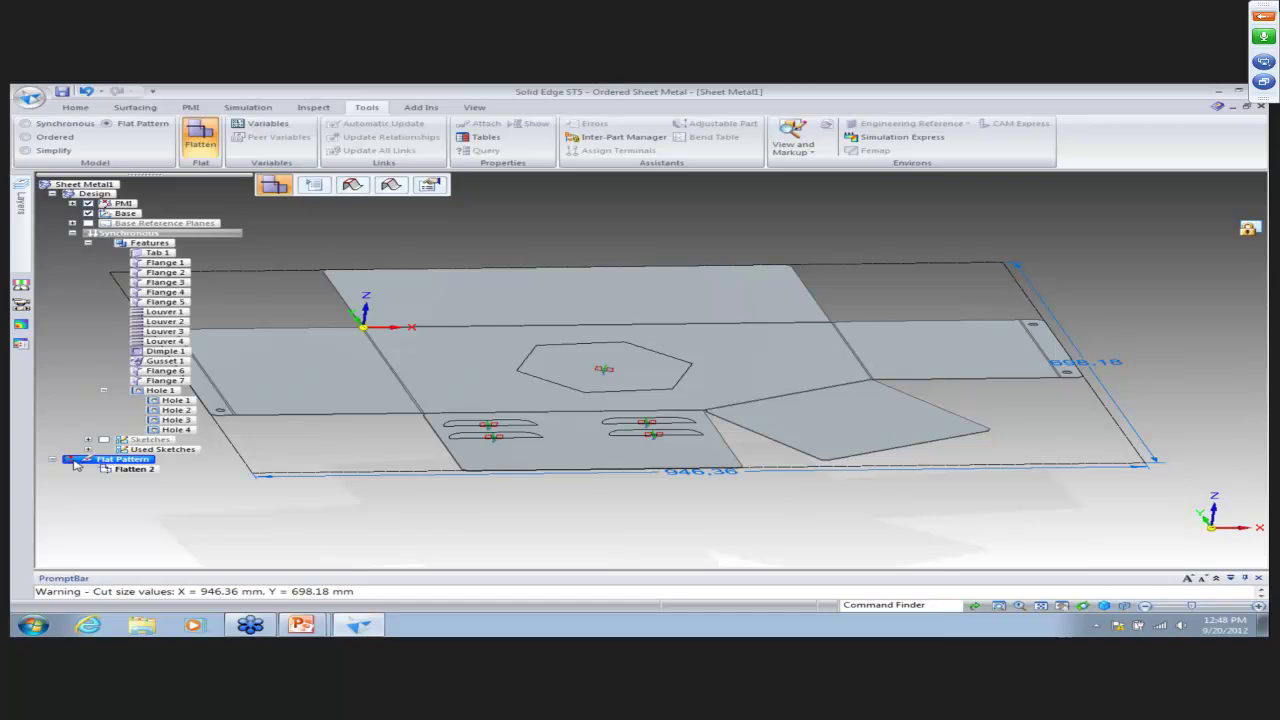
# Restore the default alarm values in the flat pattern options and finish editing the flatten feature.
pyautogui.click(429, 184)
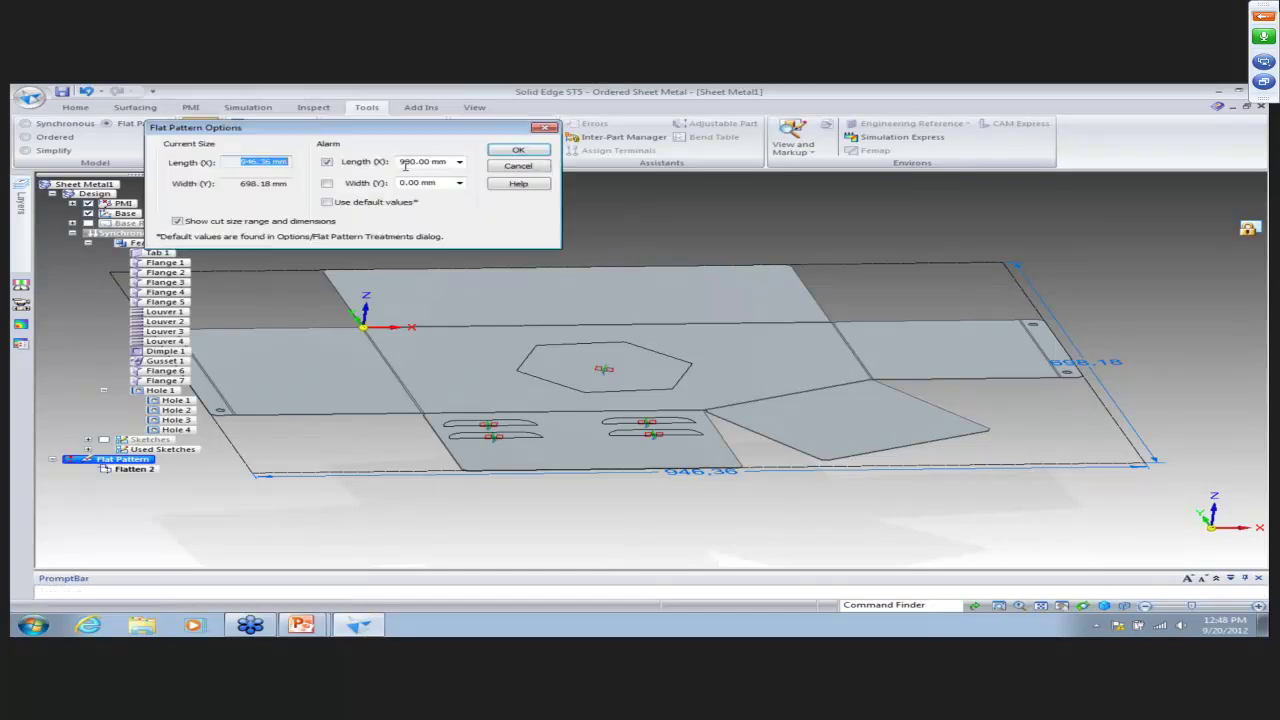
pyautogui.click(327, 202)
pyautogui.click(517, 151)
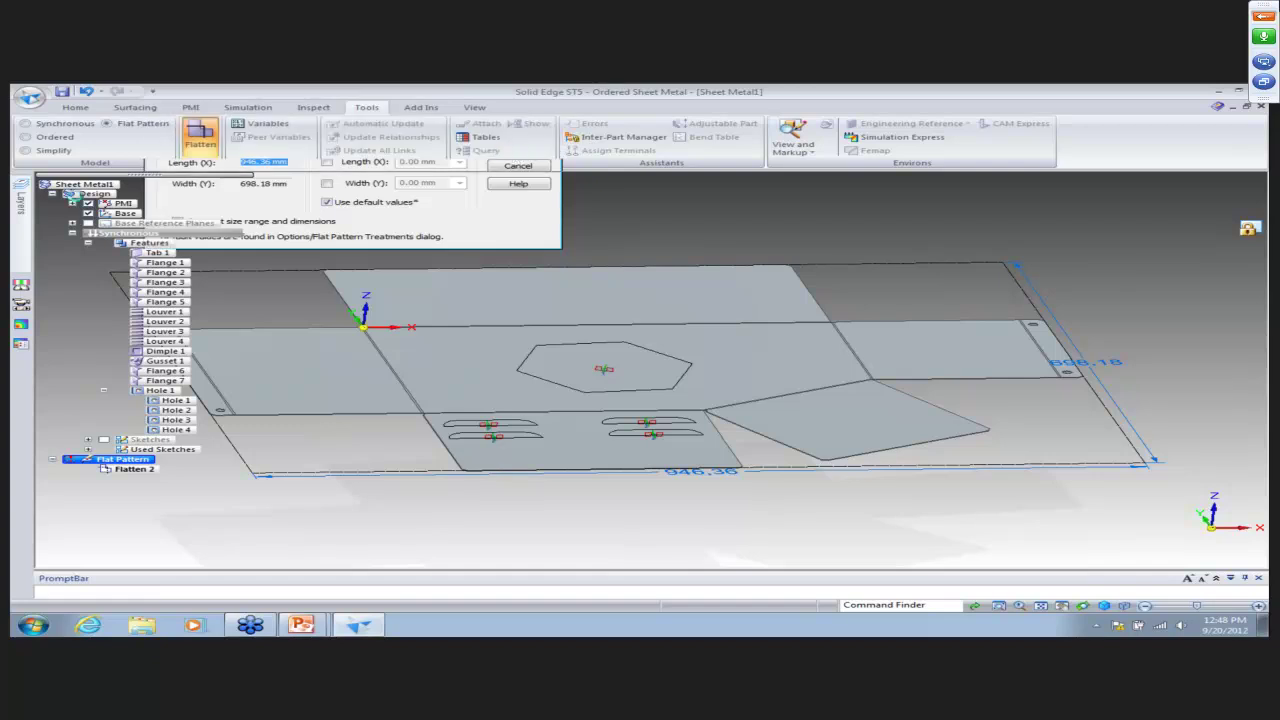
pyautogui.click(30, 96)
pyautogui.click(600, 358)
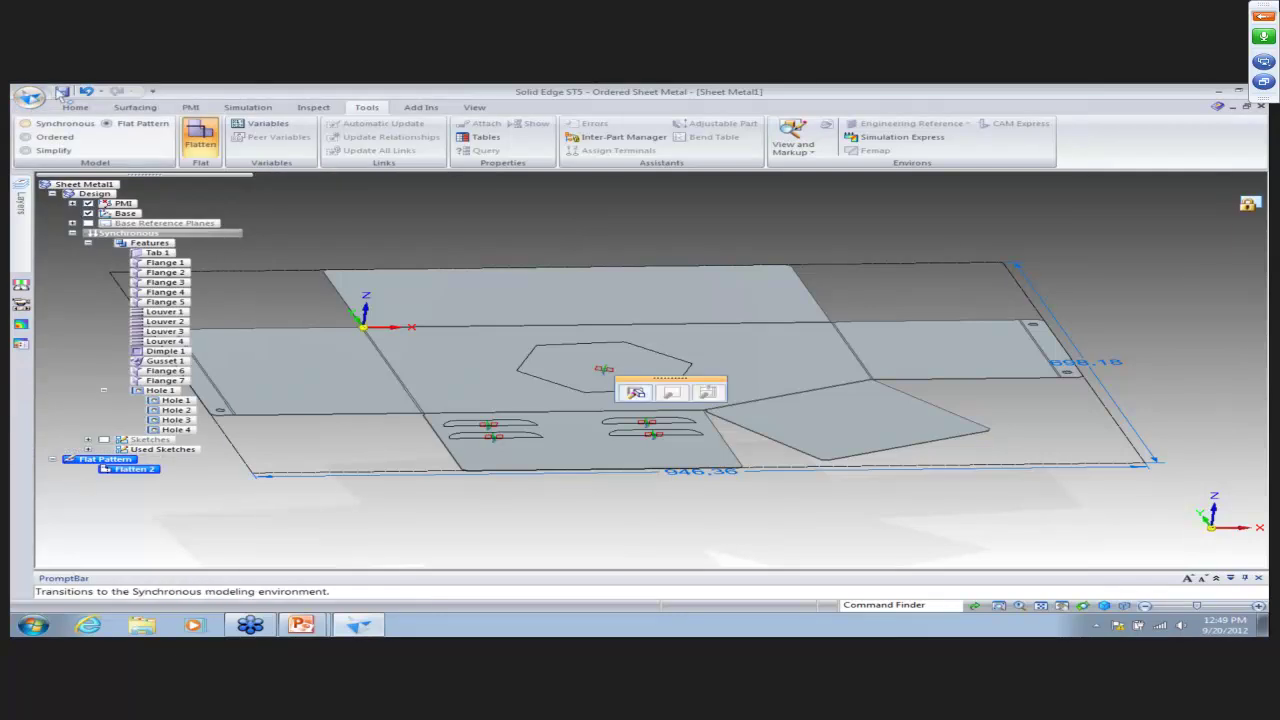
# Save the sheet metal document in My Documents as Sheet MetalPart.psm.
pyautogui.click(62, 91)
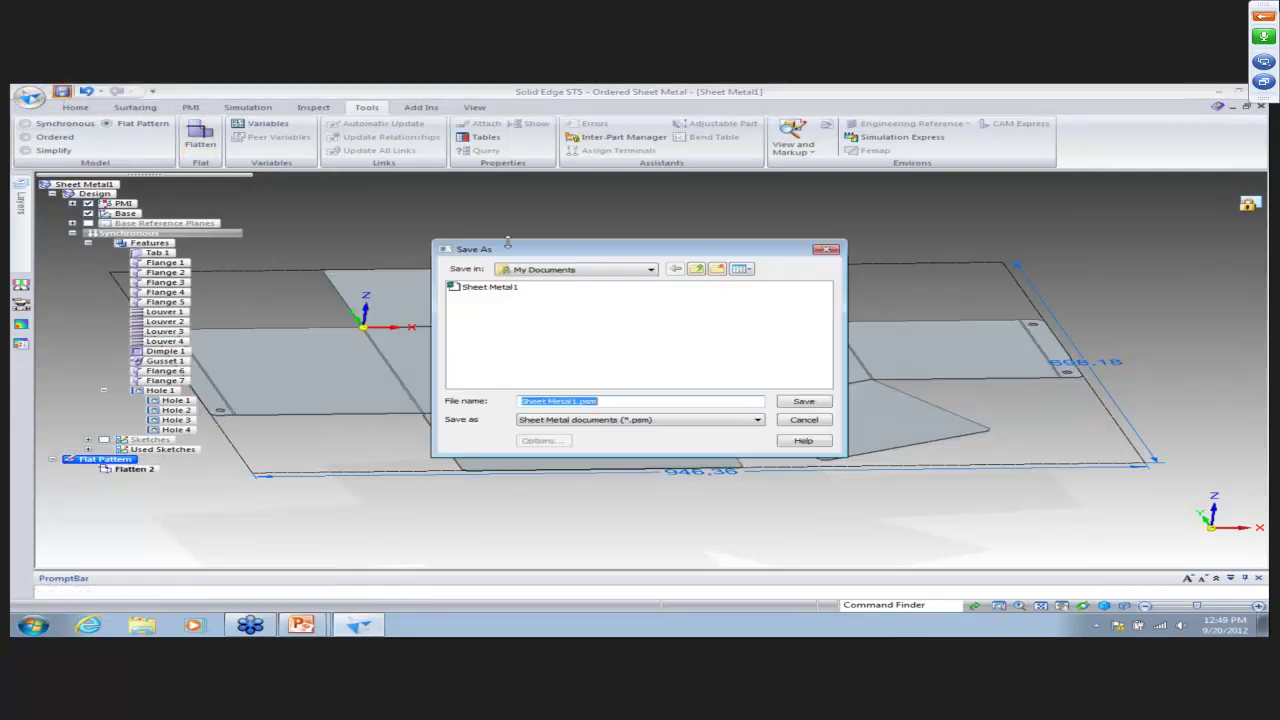
pyautogui.click(574, 401)
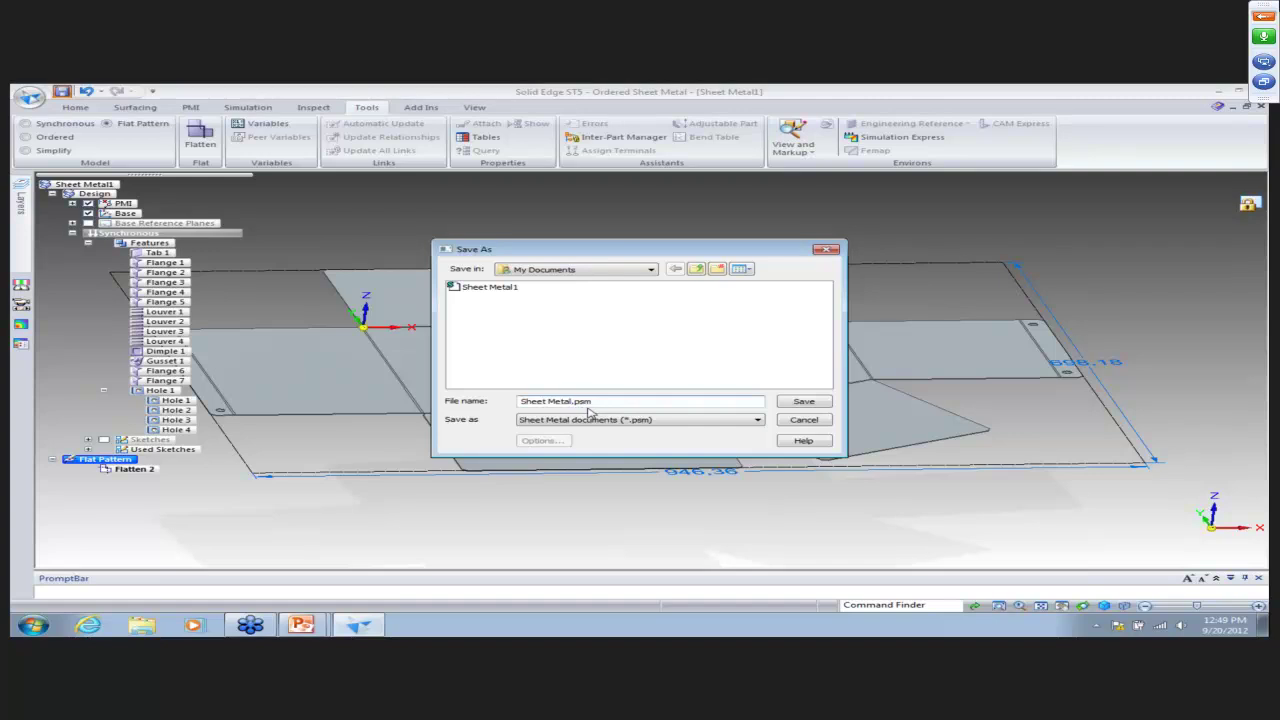
pyautogui.write('Part')
pyautogui.click(804, 402)
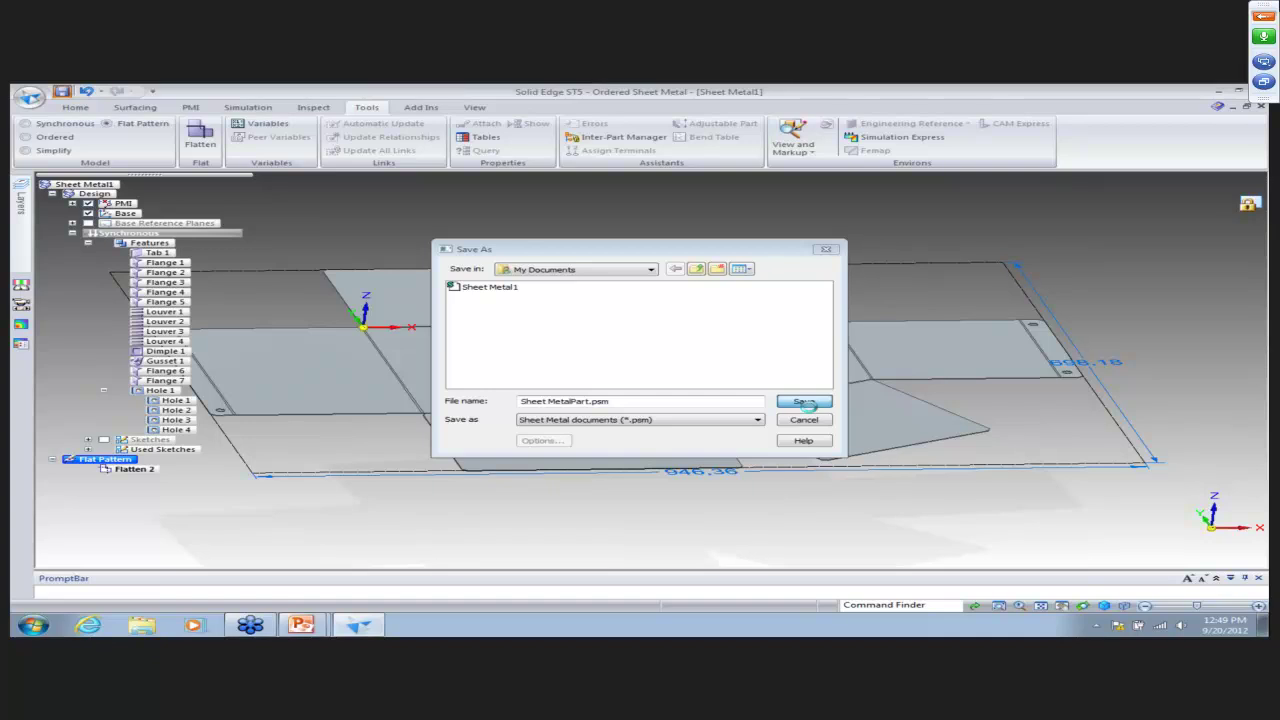
# Create a drawing from the current sheet metal model with the default ISO draft template, running the Drawing View Creation Wizard.
pyautogui.click(29, 100)
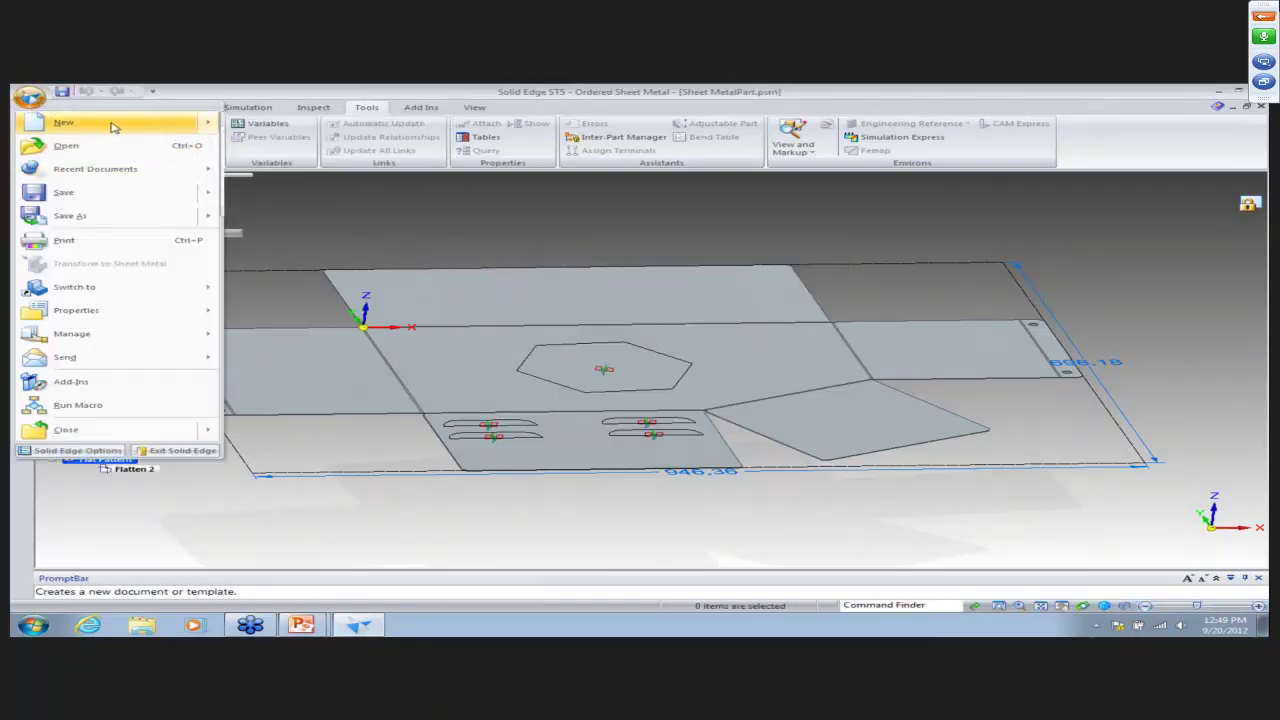
pyautogui.moveTo(113, 127)
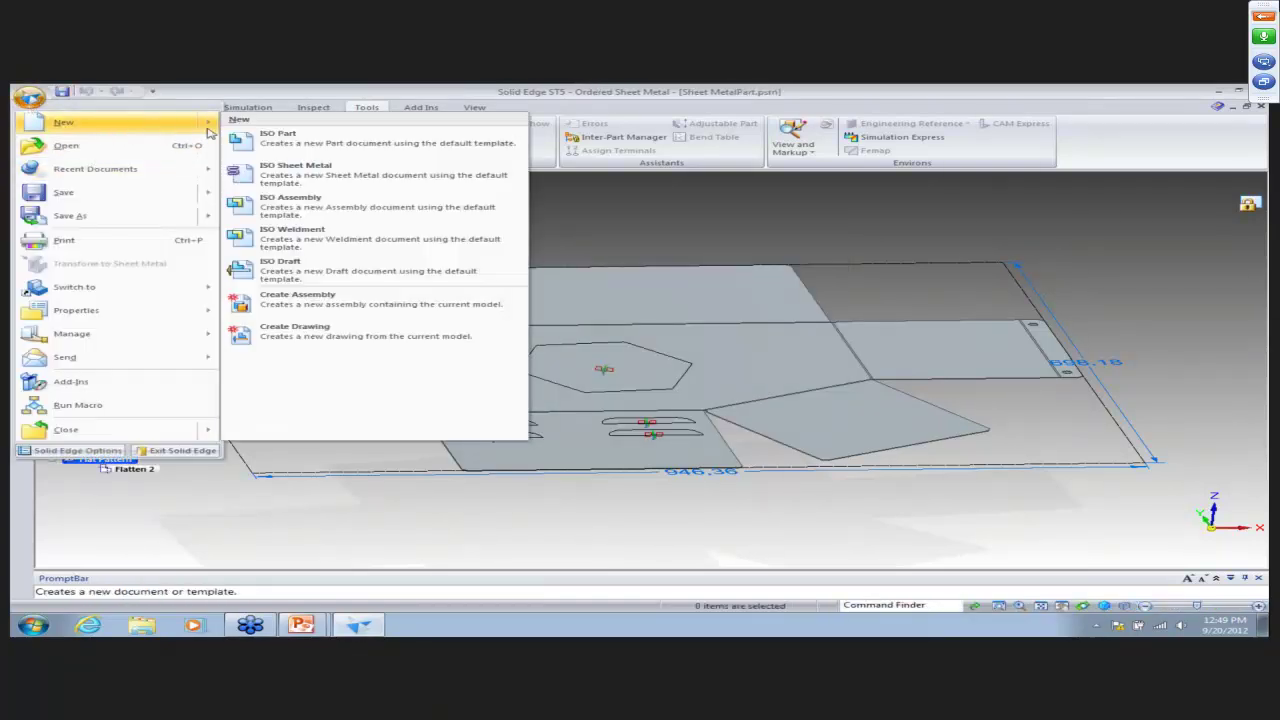
pyautogui.click(320, 332)
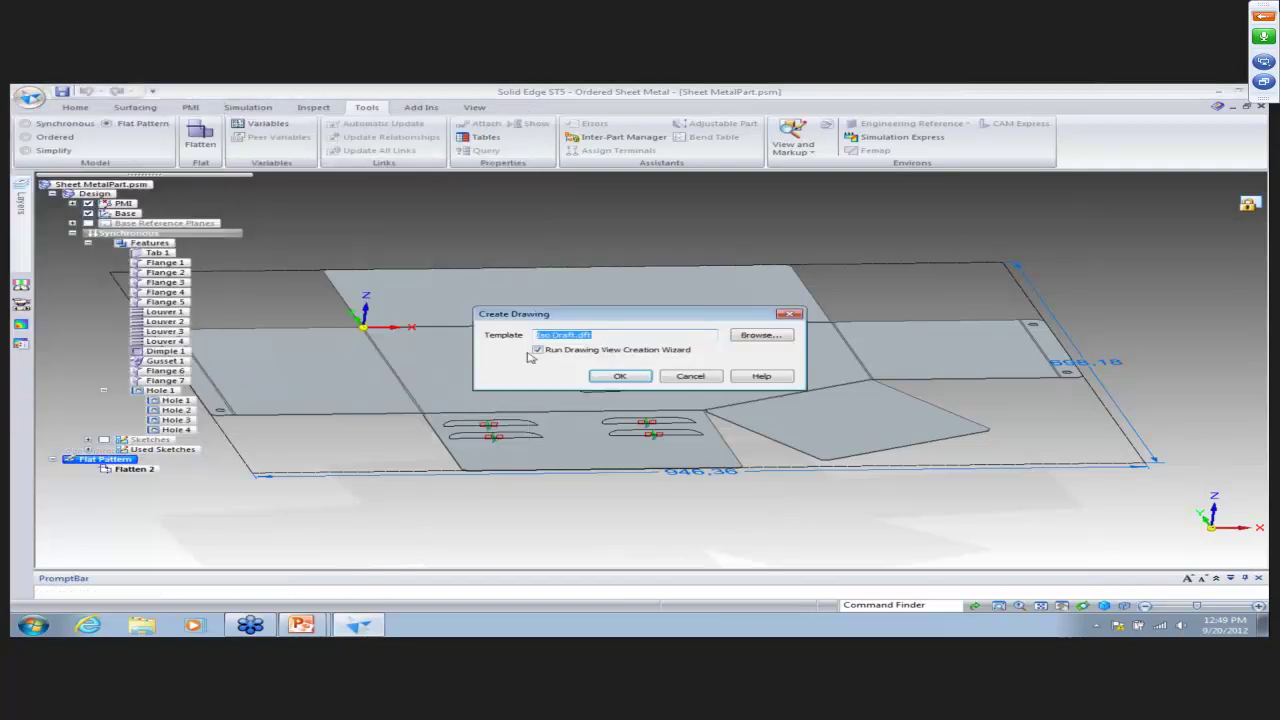
pyautogui.click(636, 377)
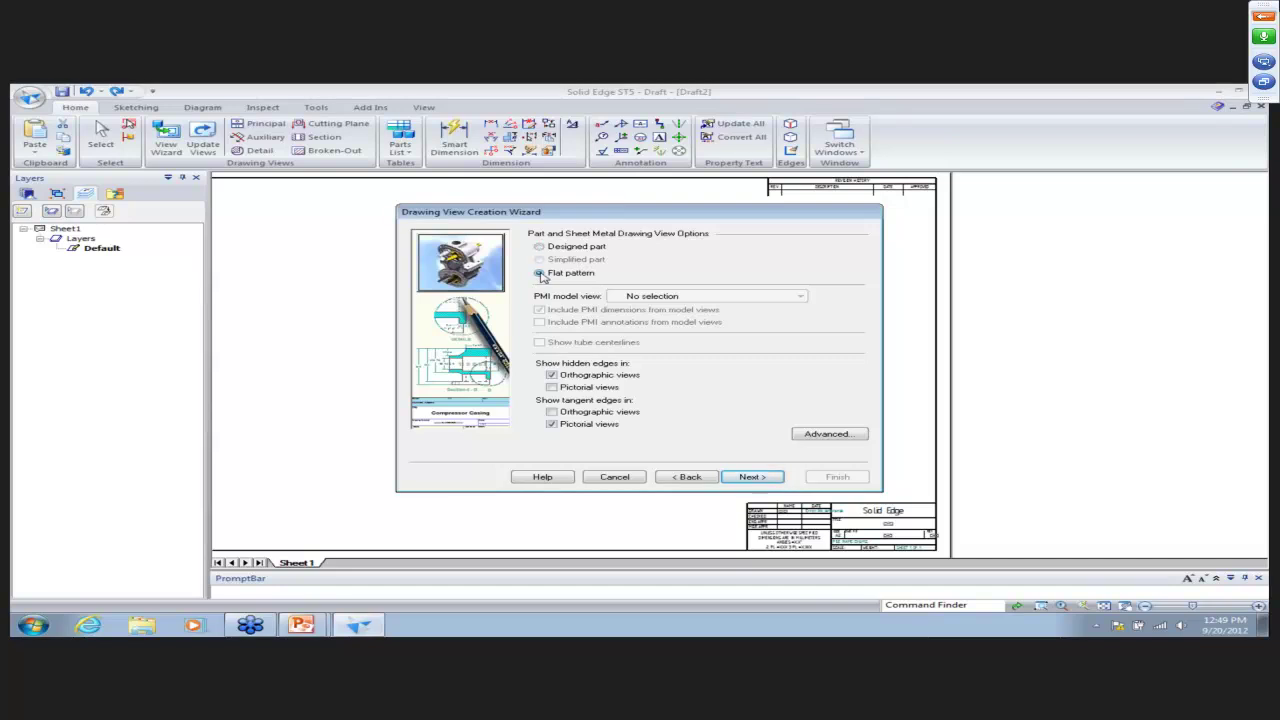
# Define the drawing view as a flat pattern in the top orientation, without any additional views.
pyautogui.click(750, 477)
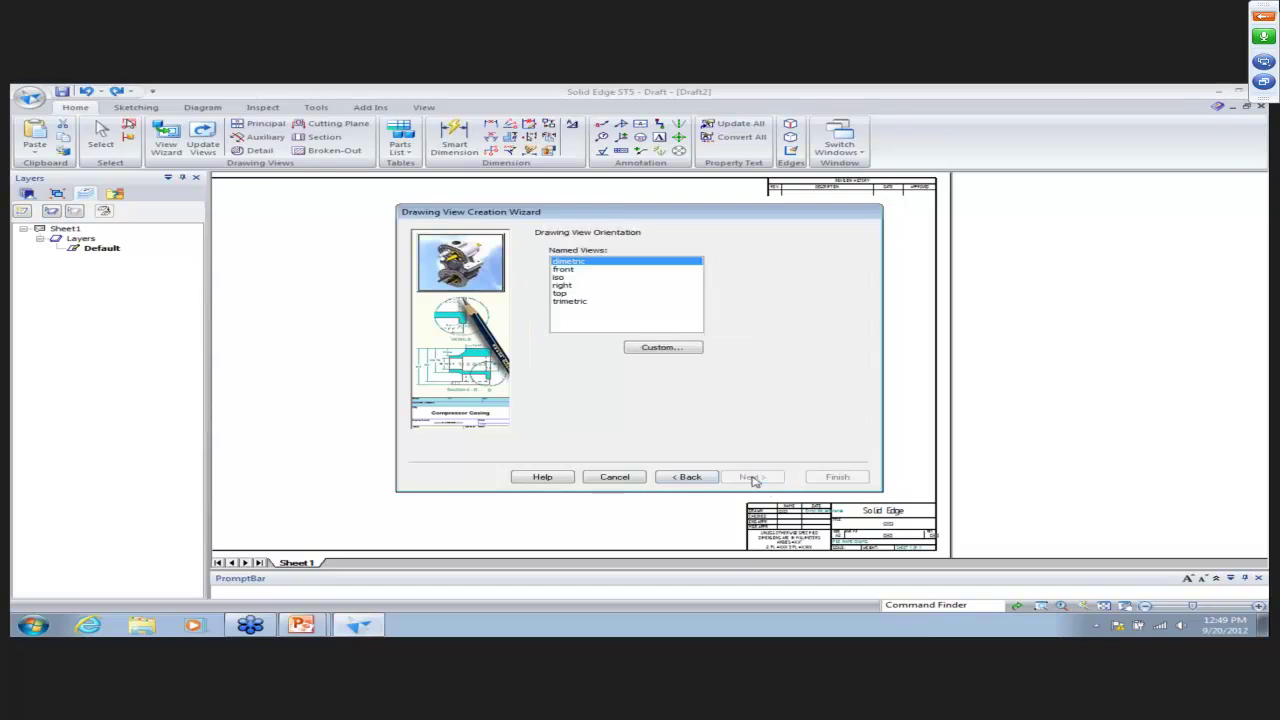
pyautogui.click(565, 293)
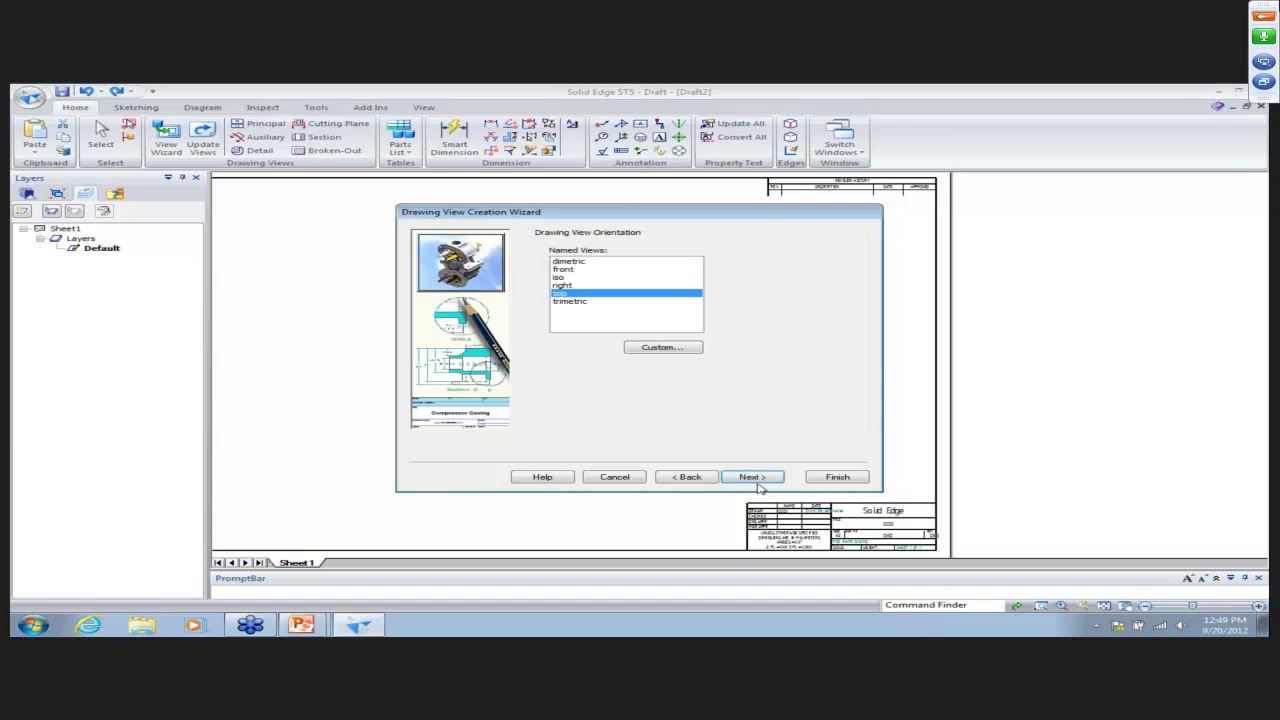
pyautogui.click(752, 477)
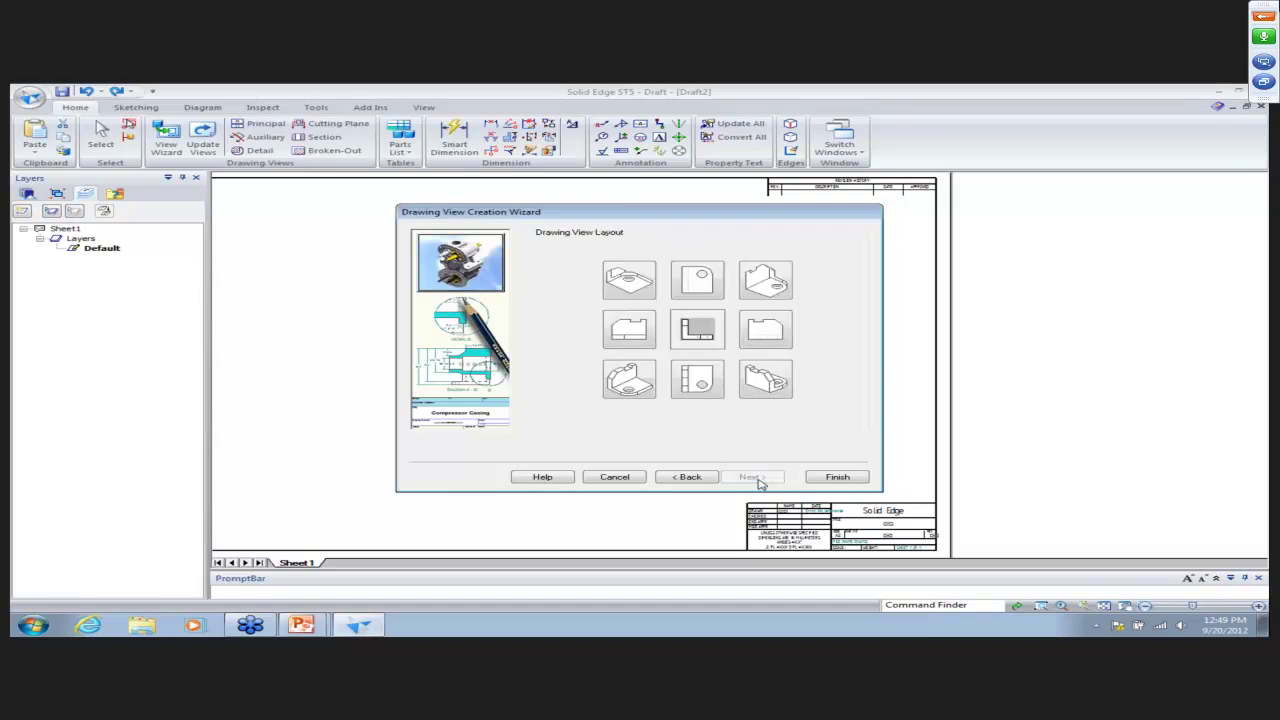
pyautogui.click(836, 476)
# Set the view scale to 1:2, place the flat pattern view on the sheet and leave view placement.
pyautogui.scroll(-3, 454, 351)
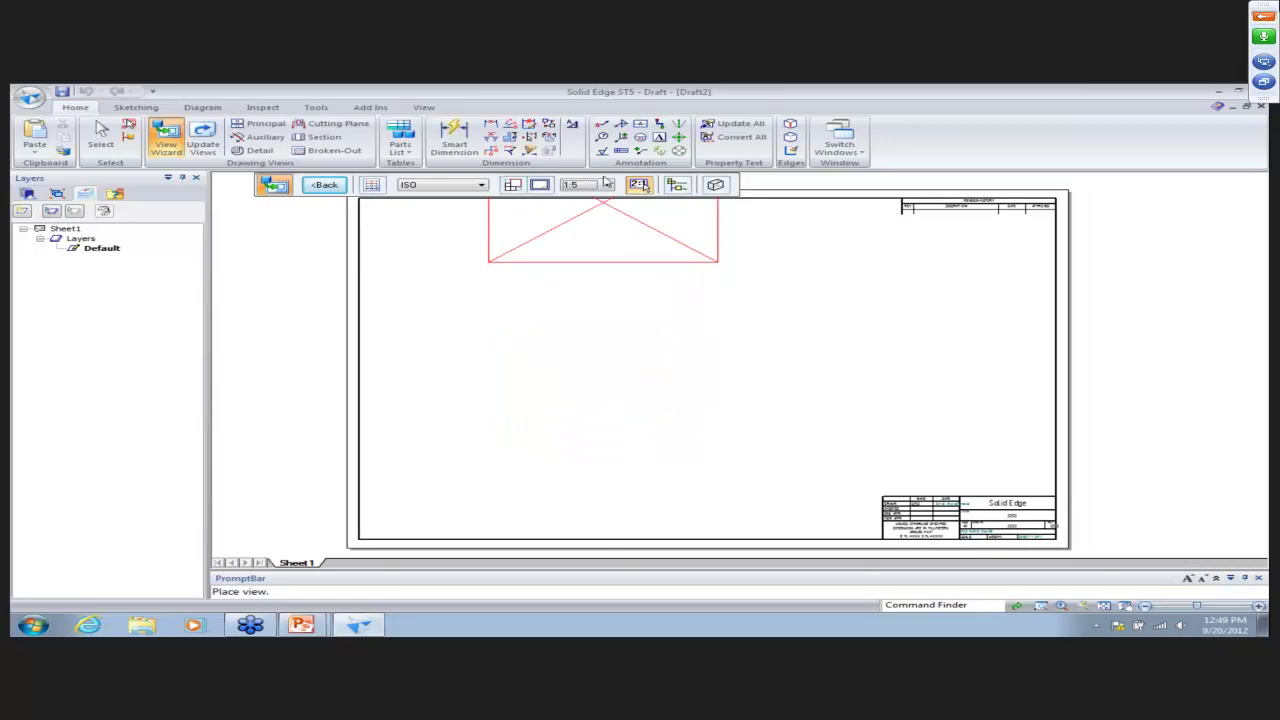
pyautogui.click(607, 187)
pyautogui.click(588, 247)
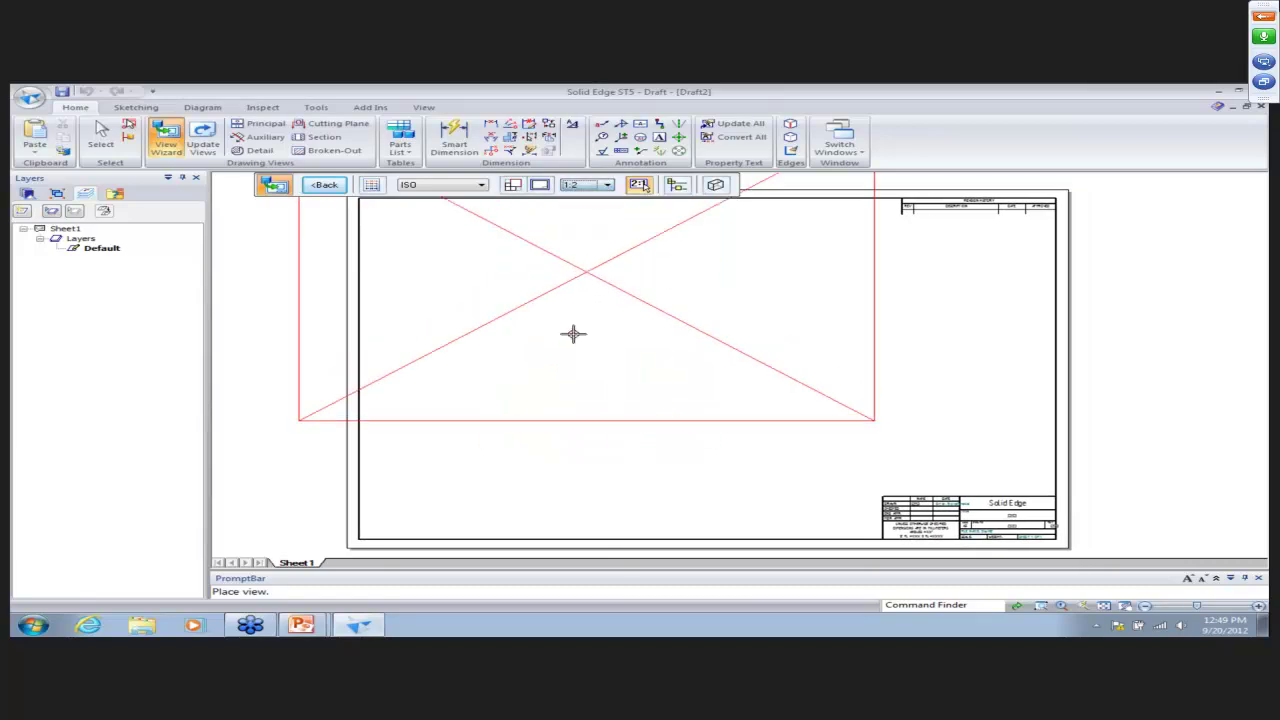
pyautogui.click(654, 352)
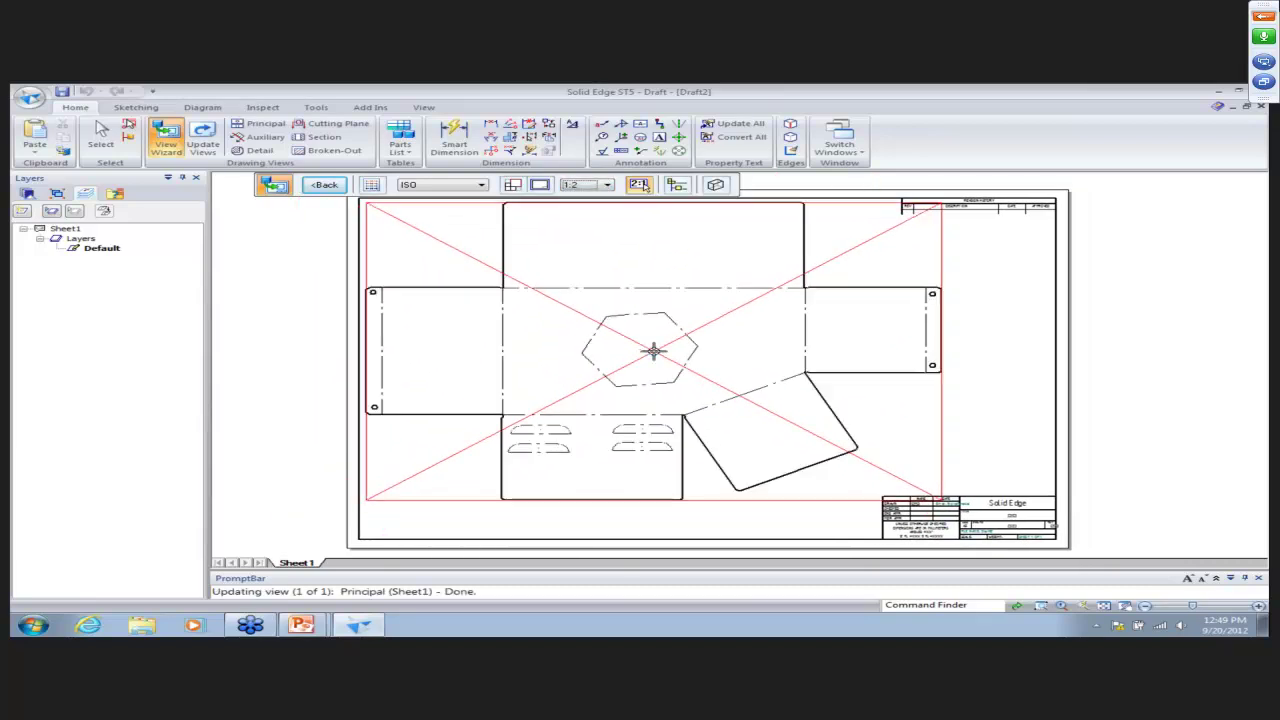
pyautogui.moveTo(954, 446); pyautogui.dragTo(804, 425, button='middle')
pyautogui.scroll(-1, 800, 425)
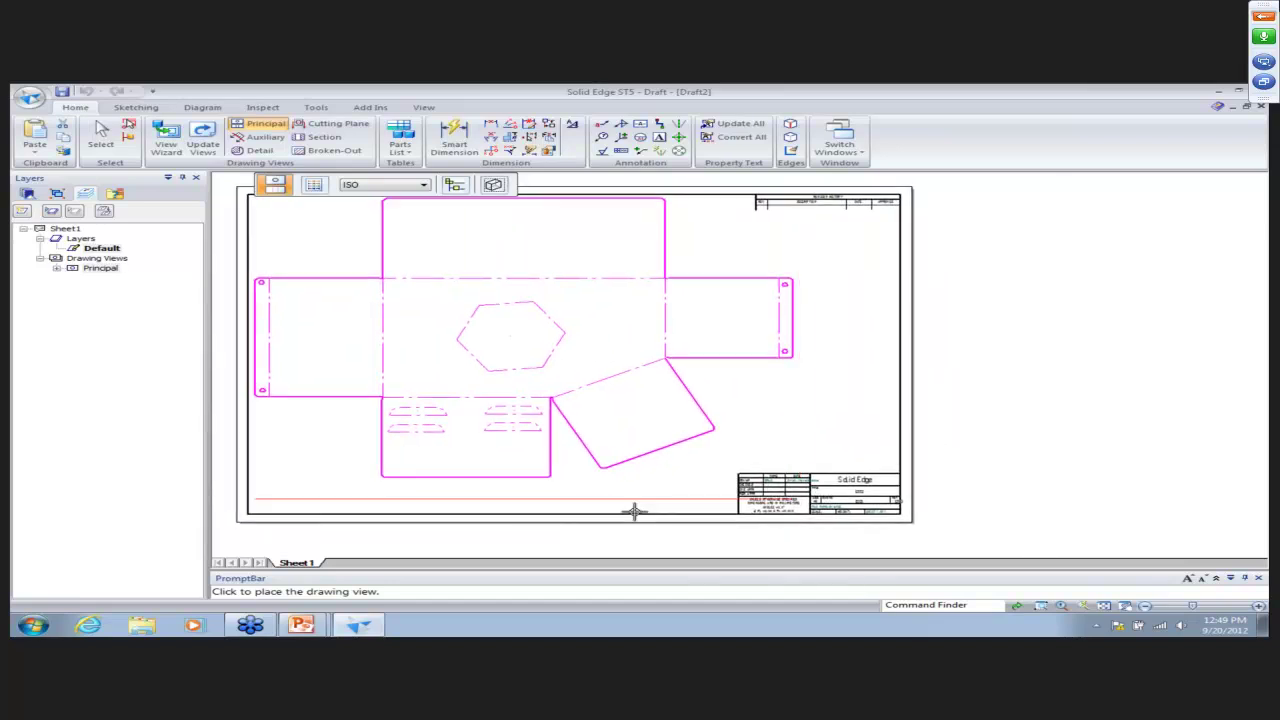
pyautogui.press('Escape')
pyautogui.scroll(3, 737, 449)
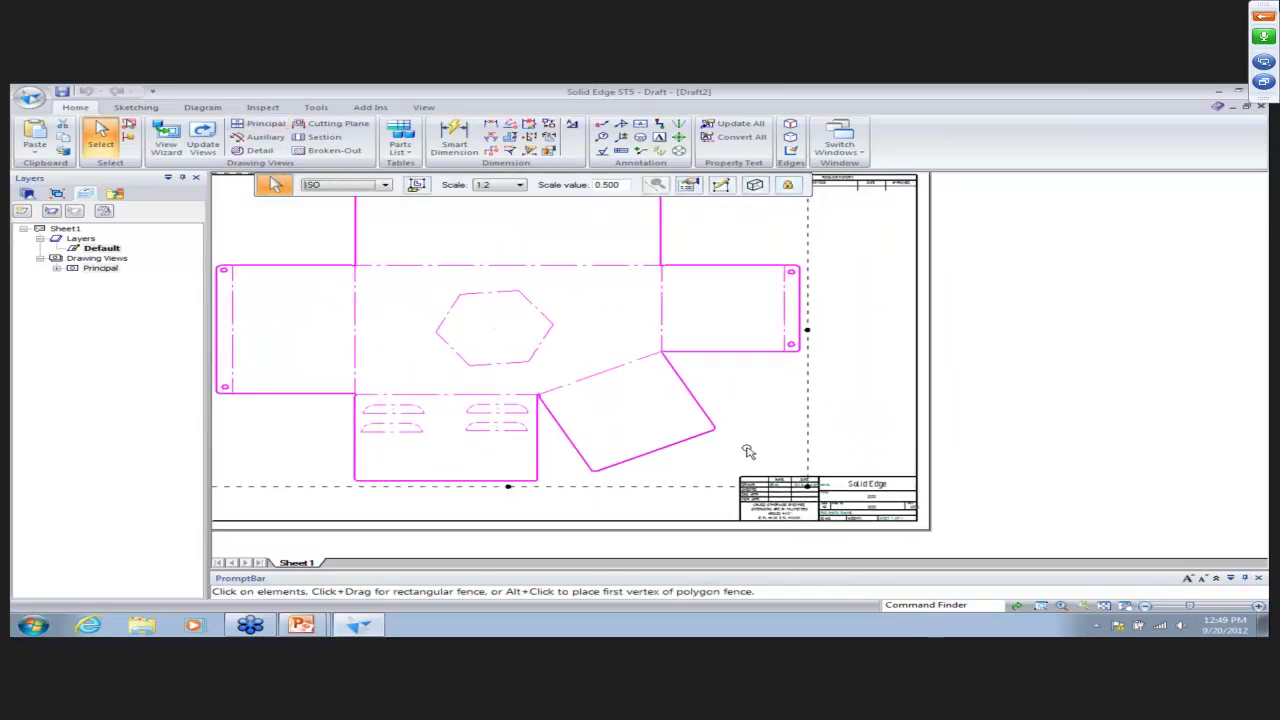
pyautogui.click(905, 428)
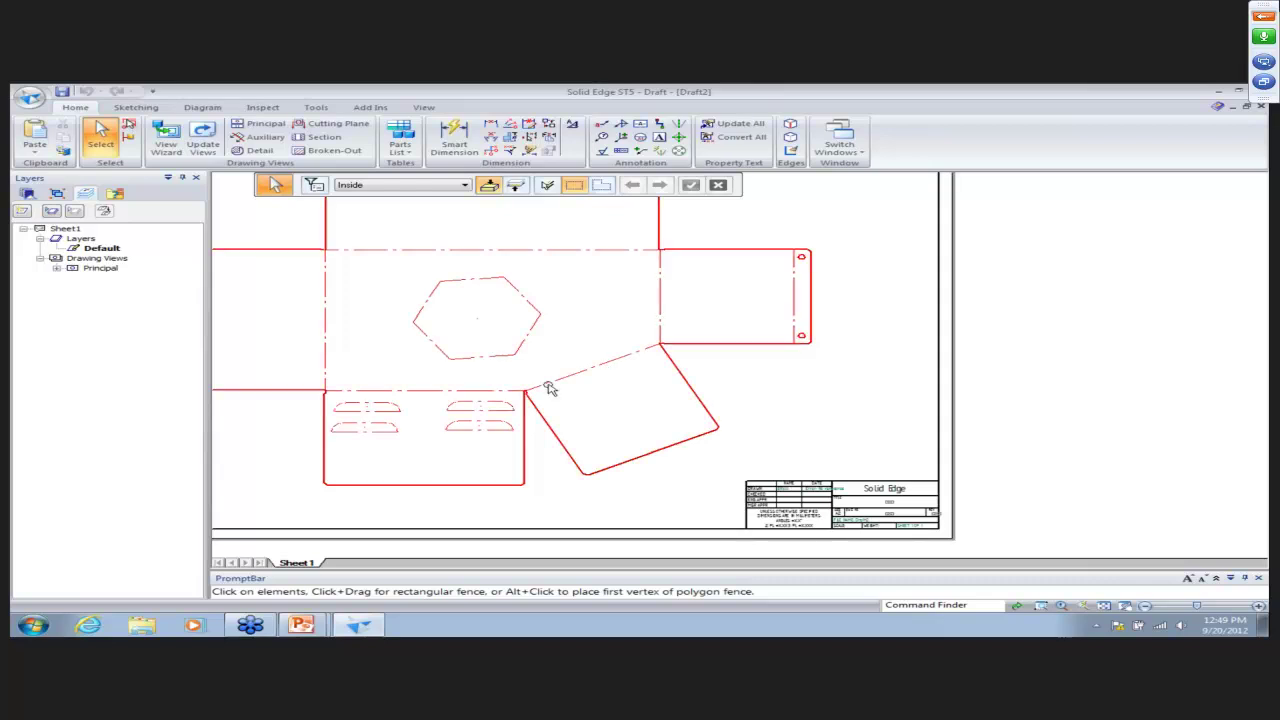
# Start a callout and enter "Cut Length X =" as its first line of text.
pyautogui.click(602, 130)
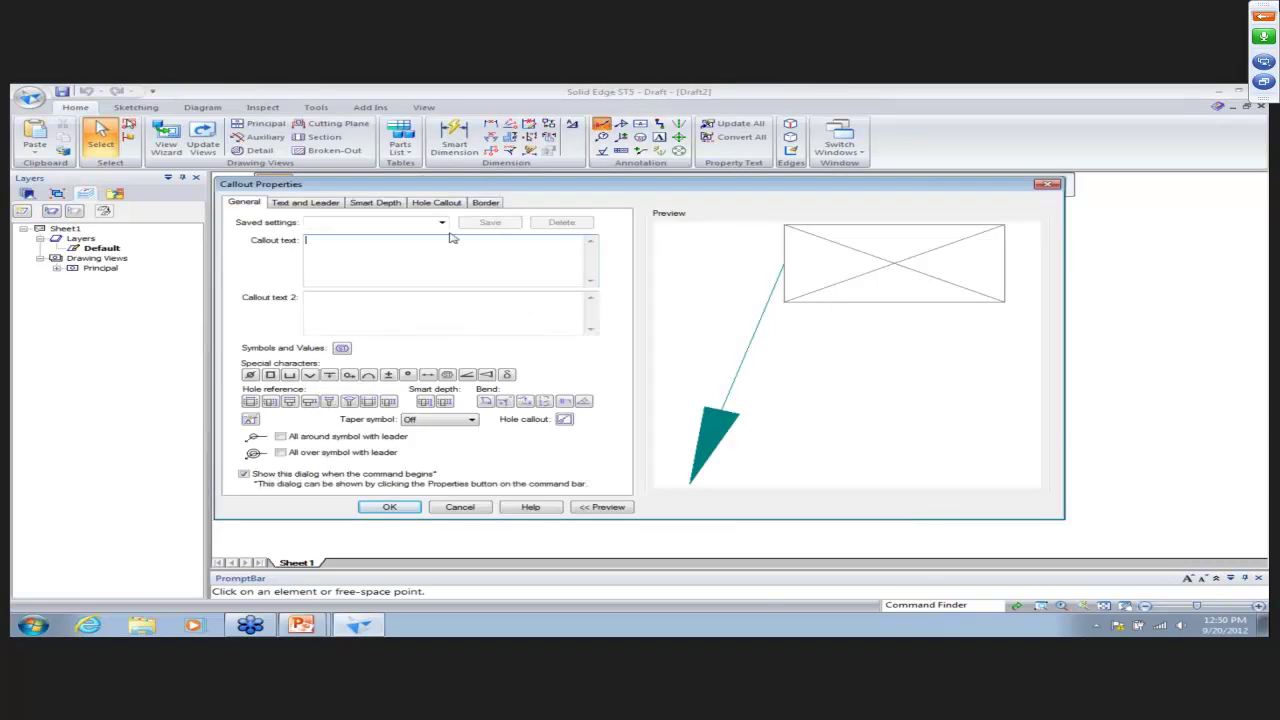
pyautogui.write('C')
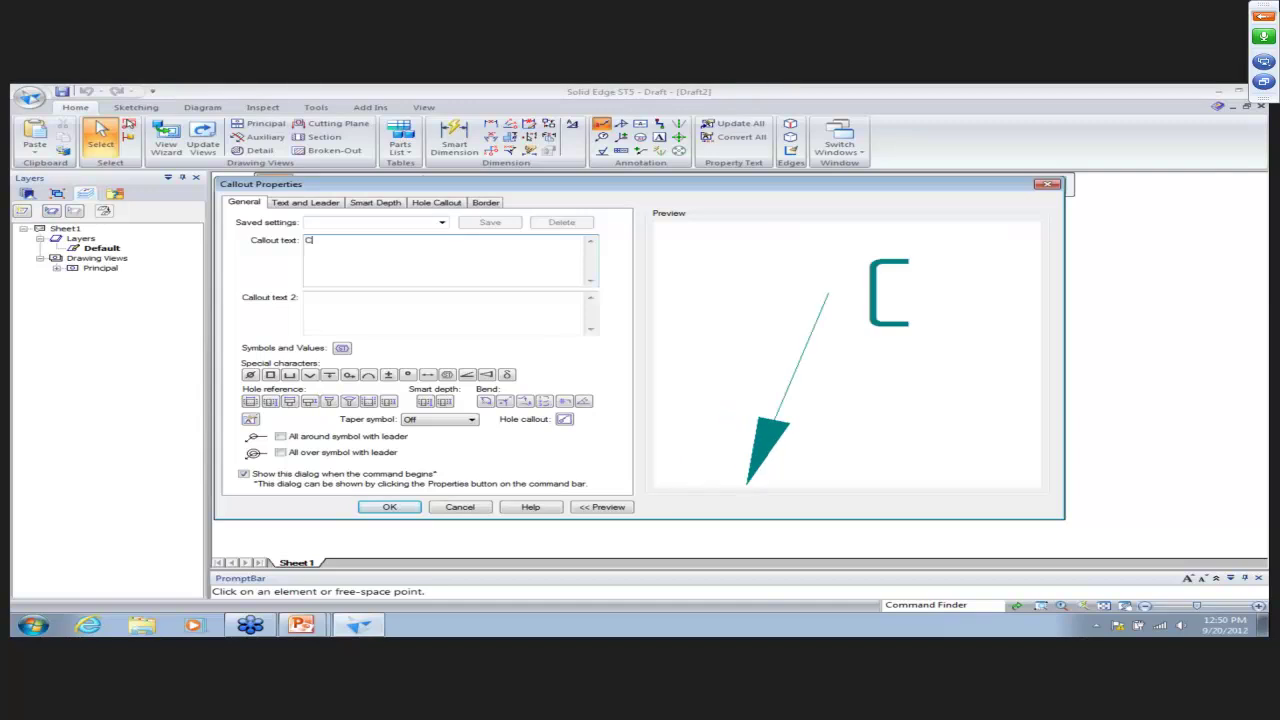
pyautogui.write('ut ')
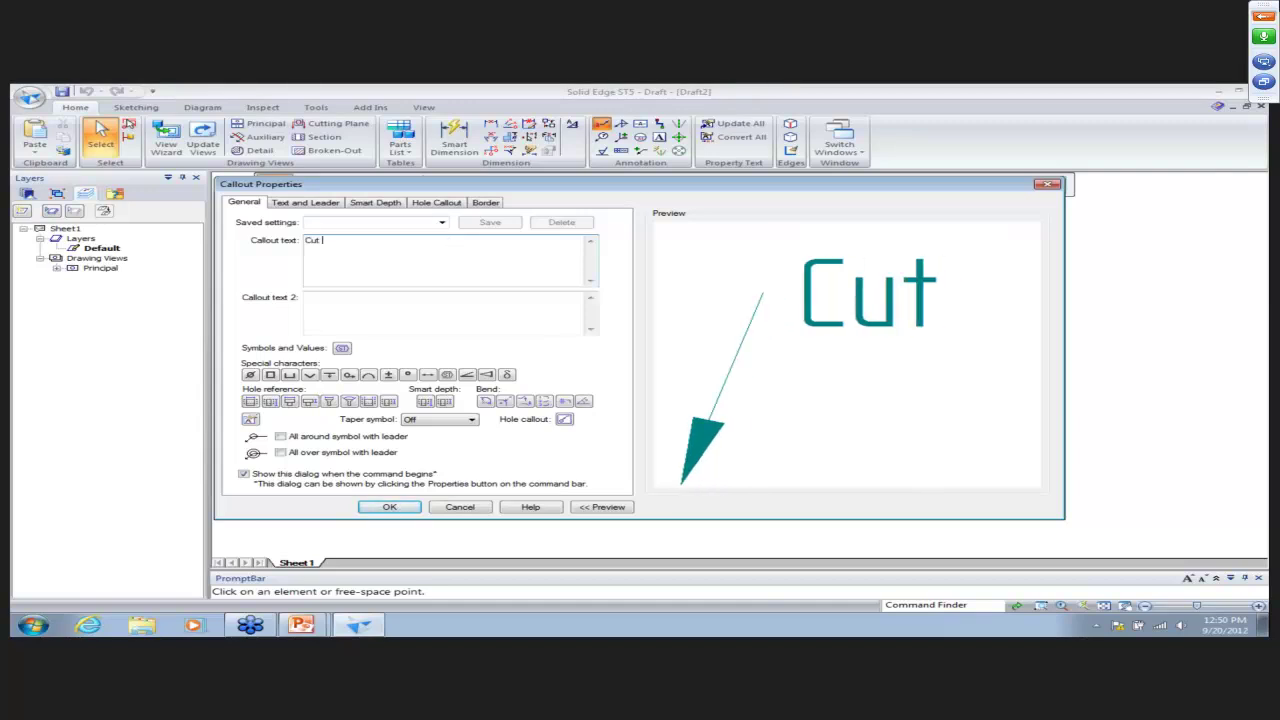
pyautogui.write('Leng')
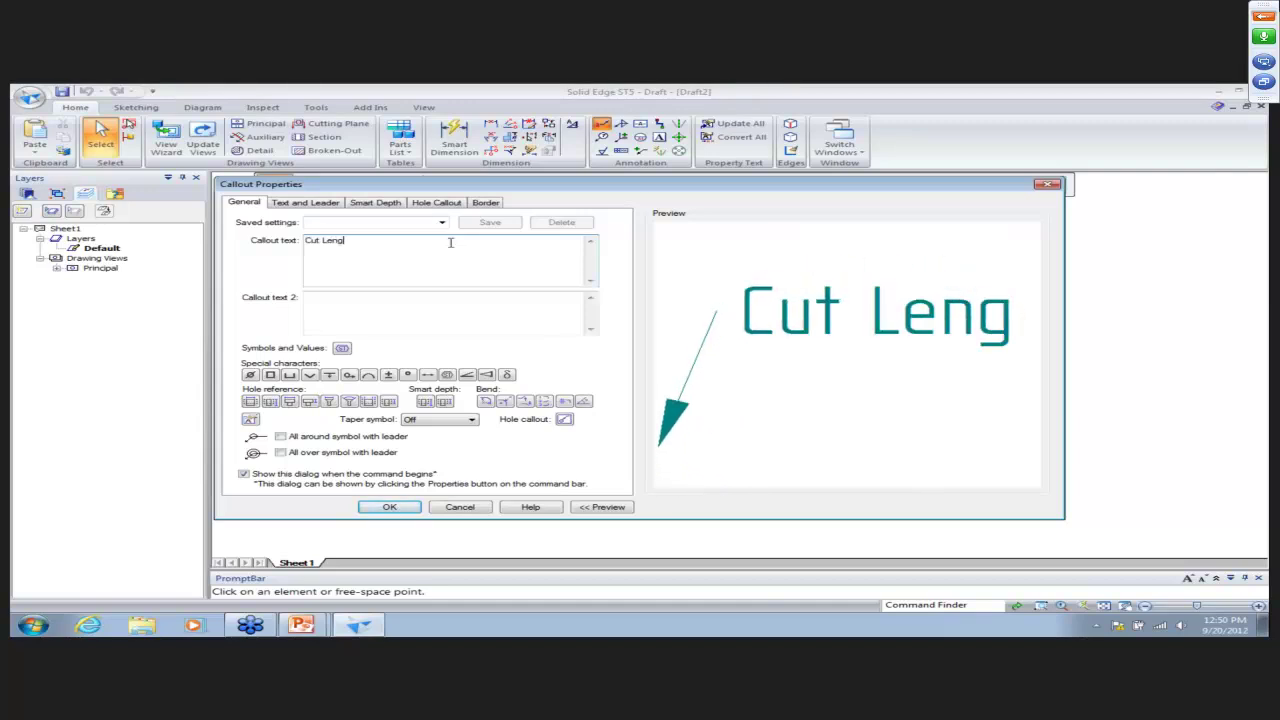
pyautogui.write('th ')
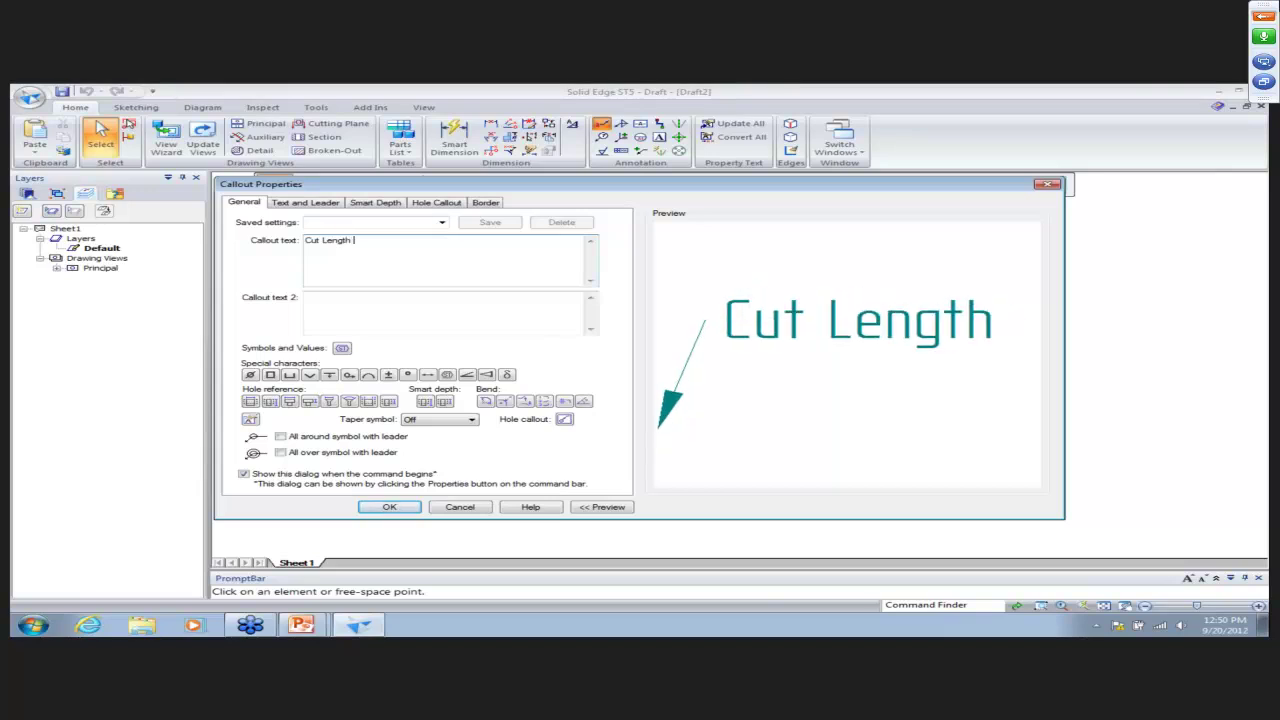
pyautogui.write('X =')
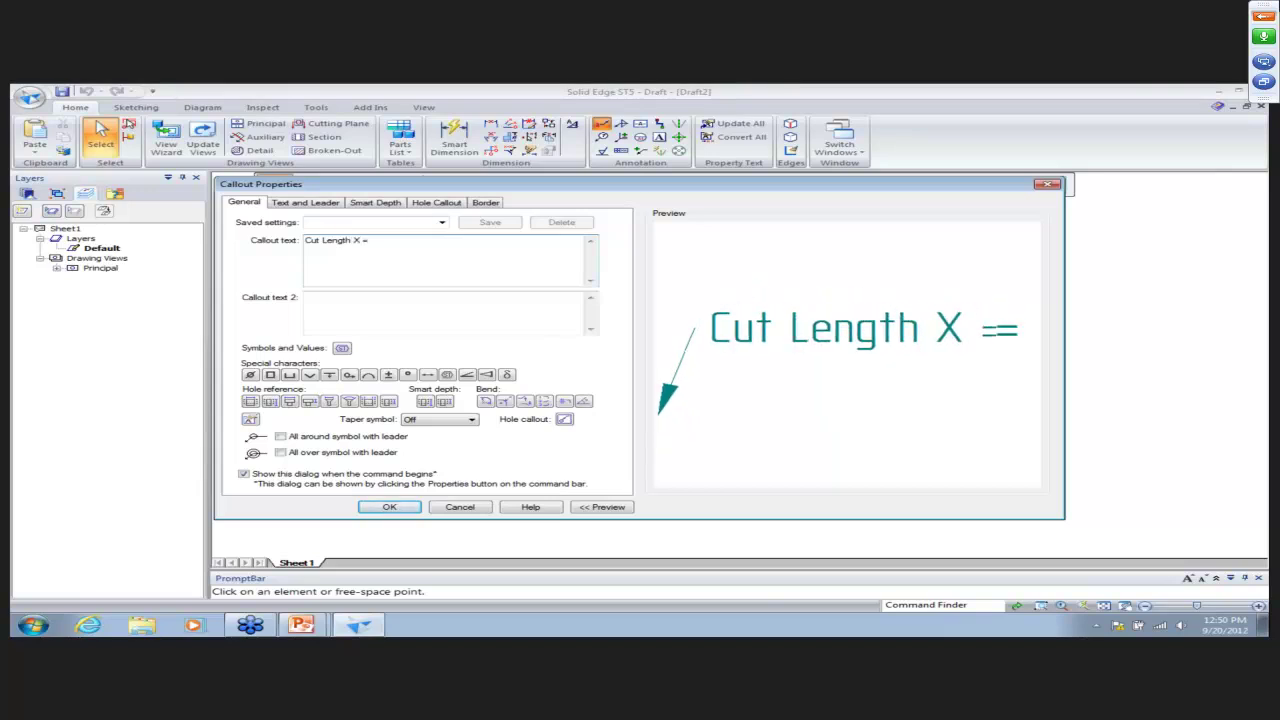
# Insert the Flat_Pattern_Model_CutSizeX property of Sheet MetalPart.psm into the callout text as a named reference.
pyautogui.click(342, 348)
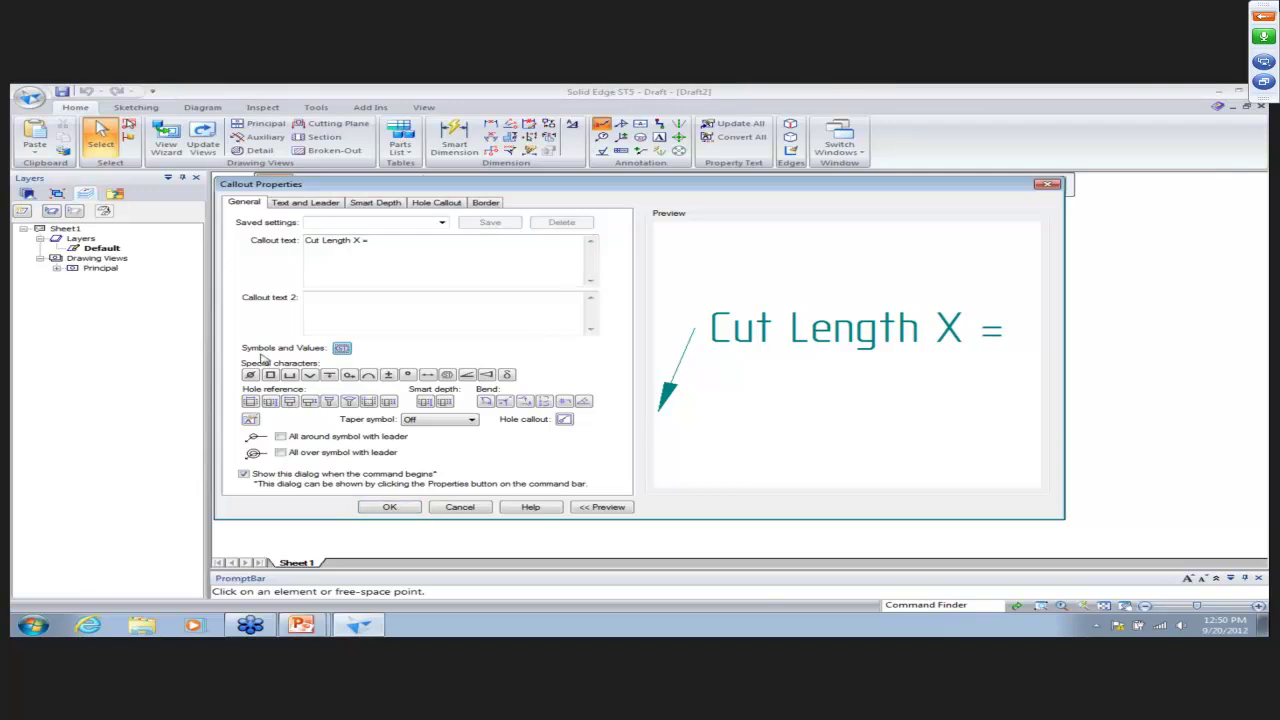
pyautogui.click(250, 420)
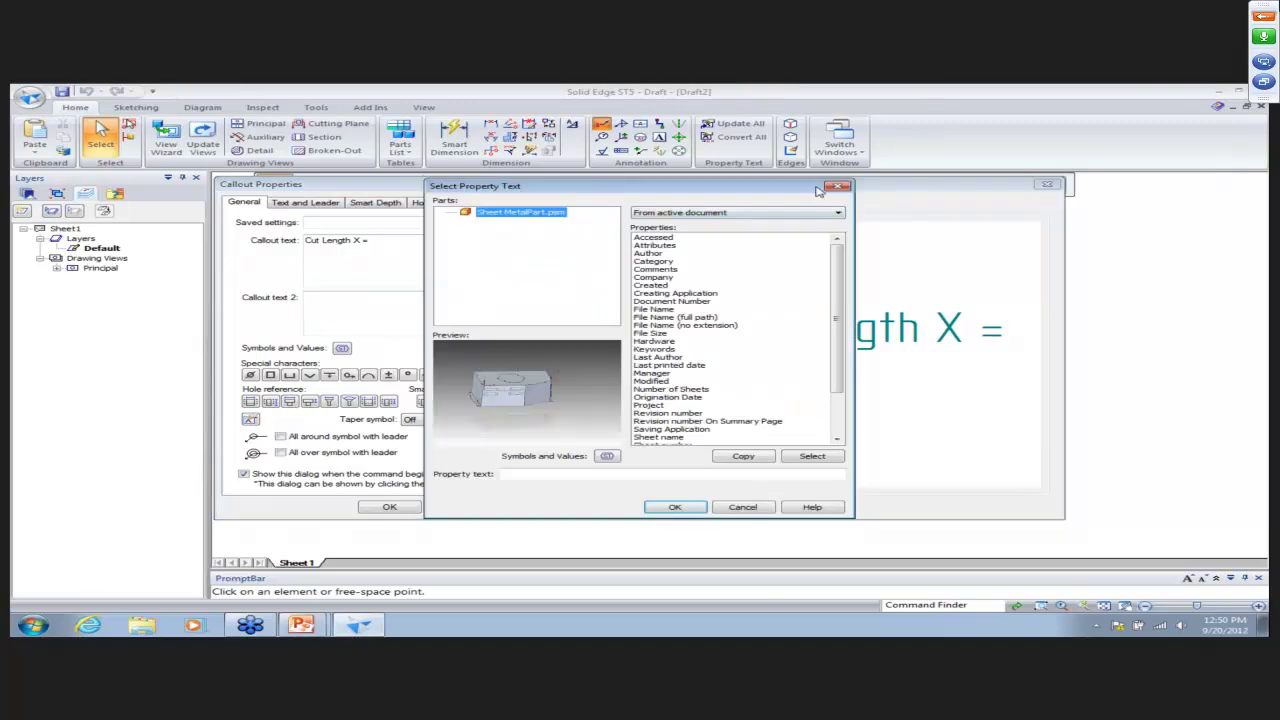
pyautogui.click(806, 218)
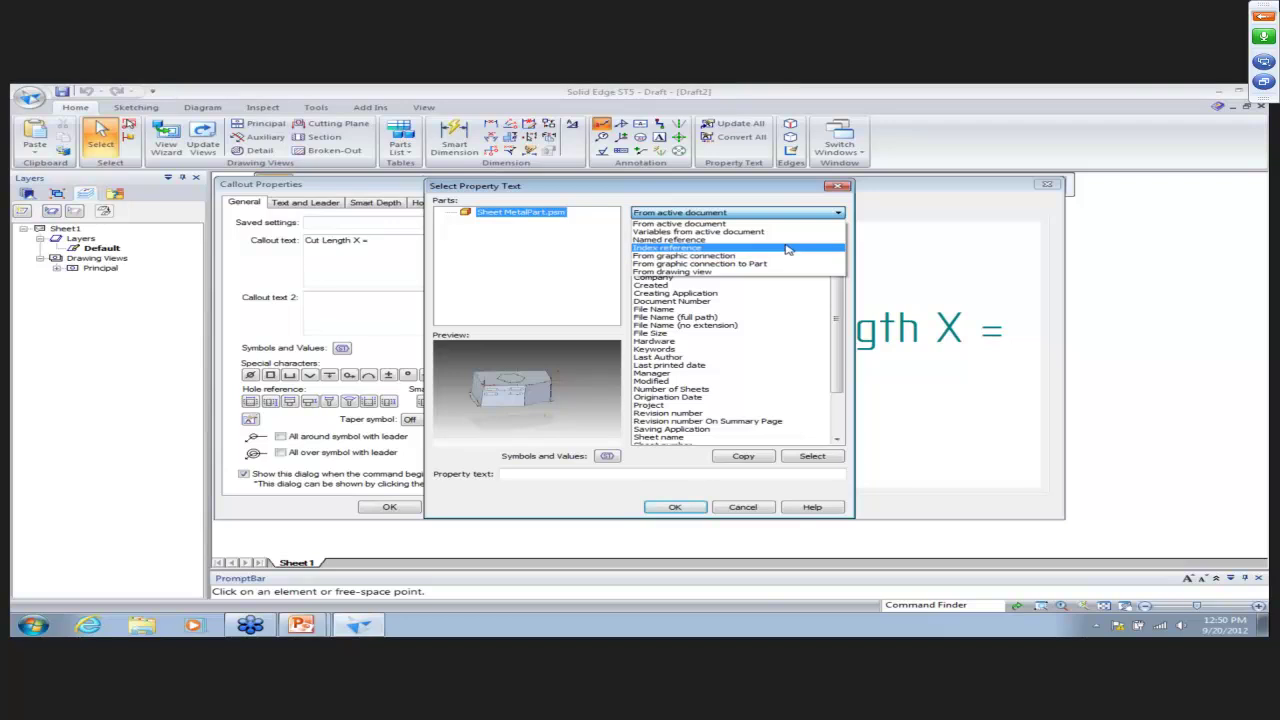
pyautogui.click(787, 240)
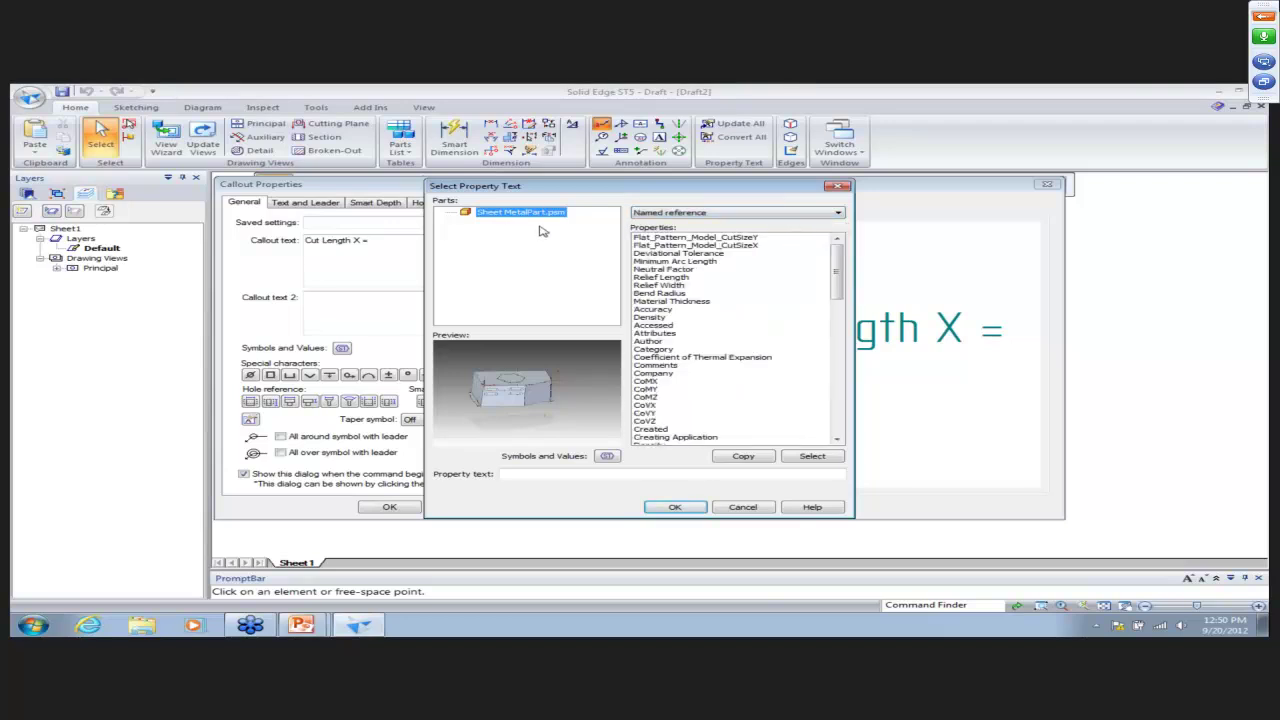
pyautogui.click(752, 247)
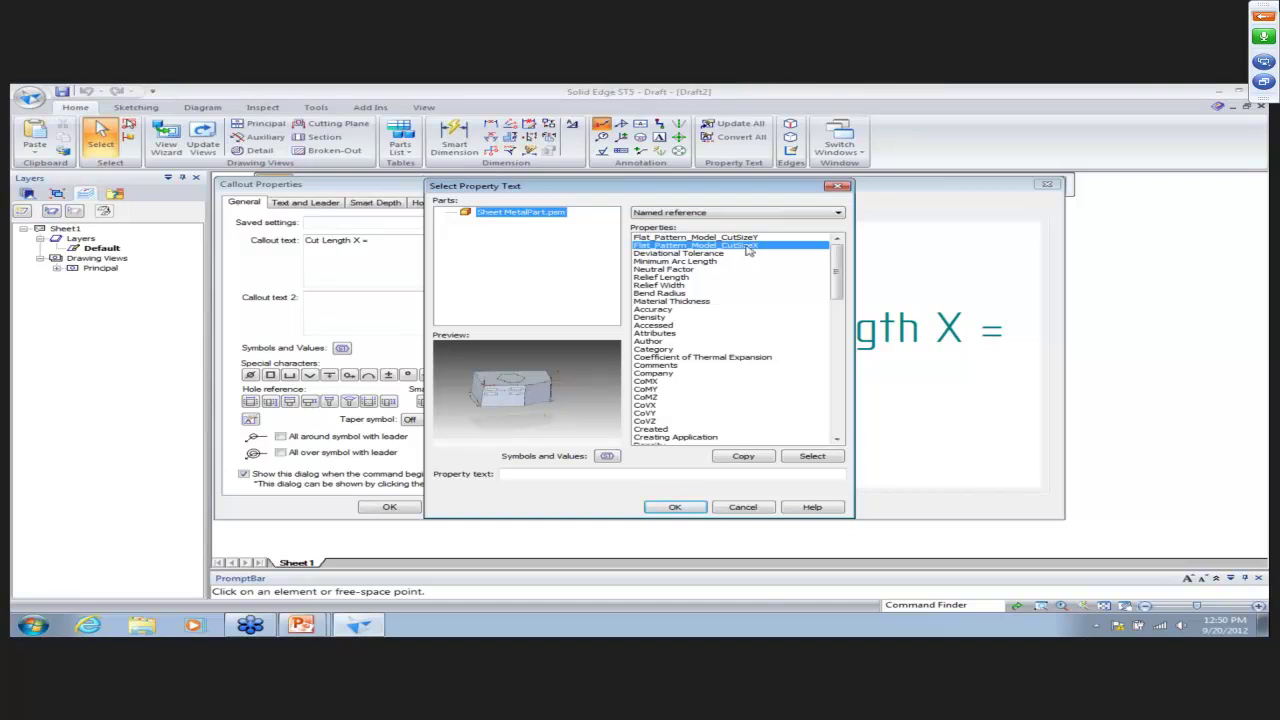
pyautogui.doubleClick(748, 247)
pyautogui.click(675, 507)
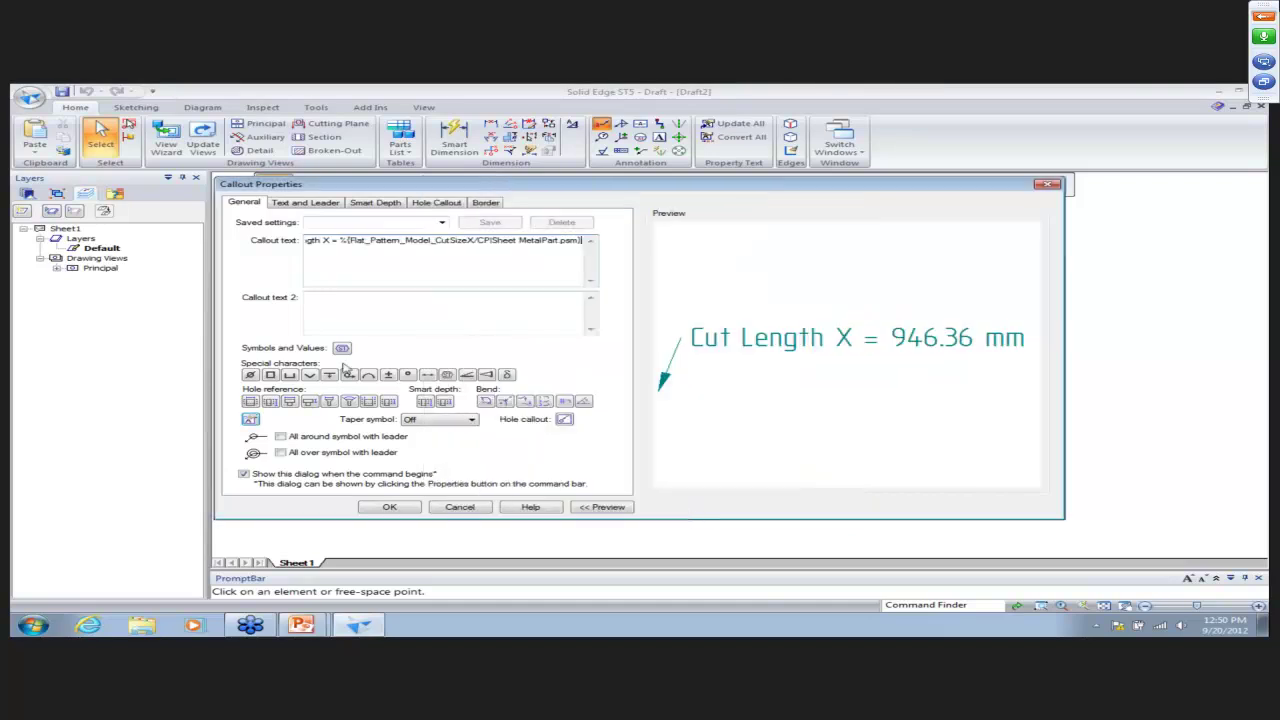
# Add a second callout line reading "Cut Length Y =".
pyautogui.press('Return')
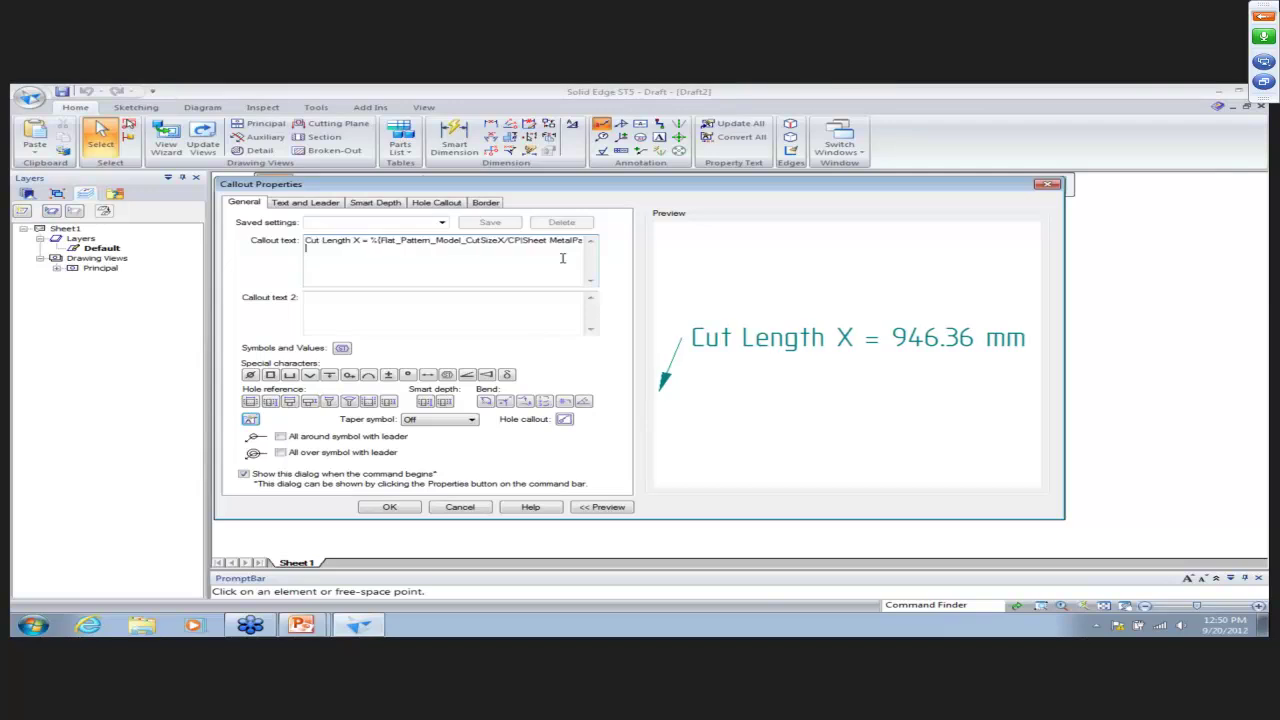
pyautogui.write('Cut Leng')
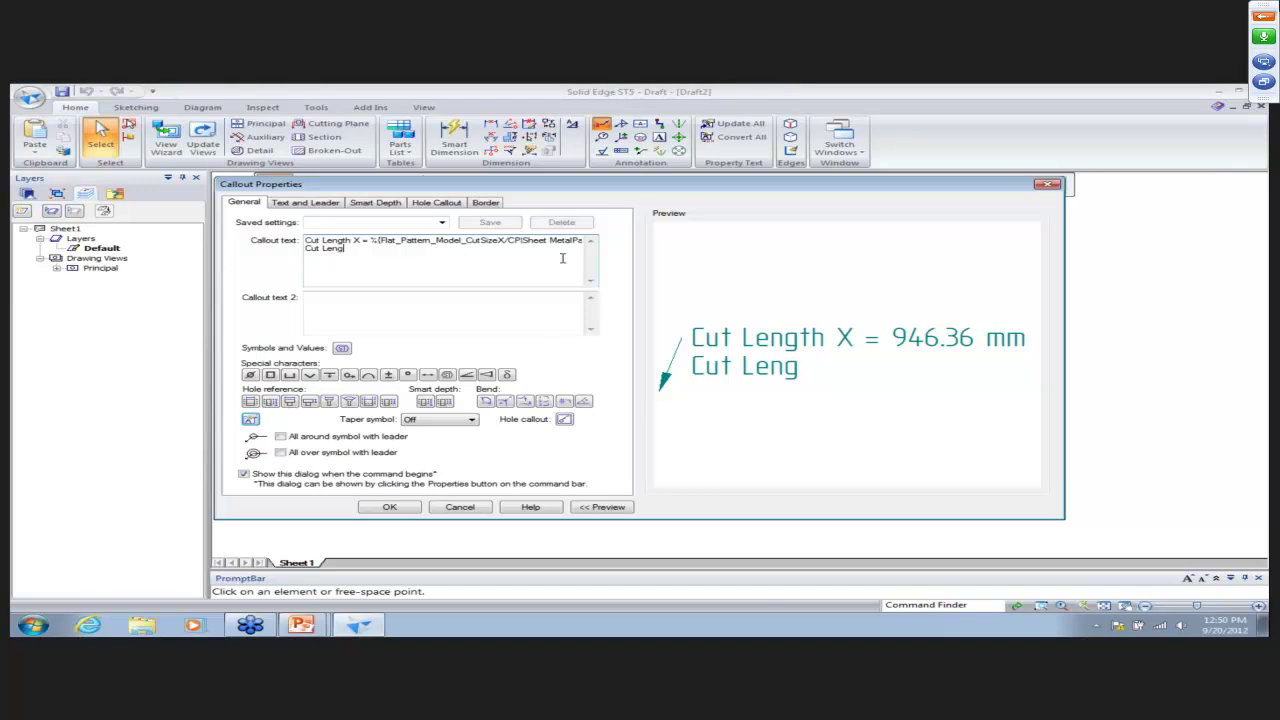
pyautogui.write('ht Y')
# Insert the Flat_Pattern_Model_CutSizeY property into the second line as an index reference and accept the callout properties.
pyautogui.click(250, 419)
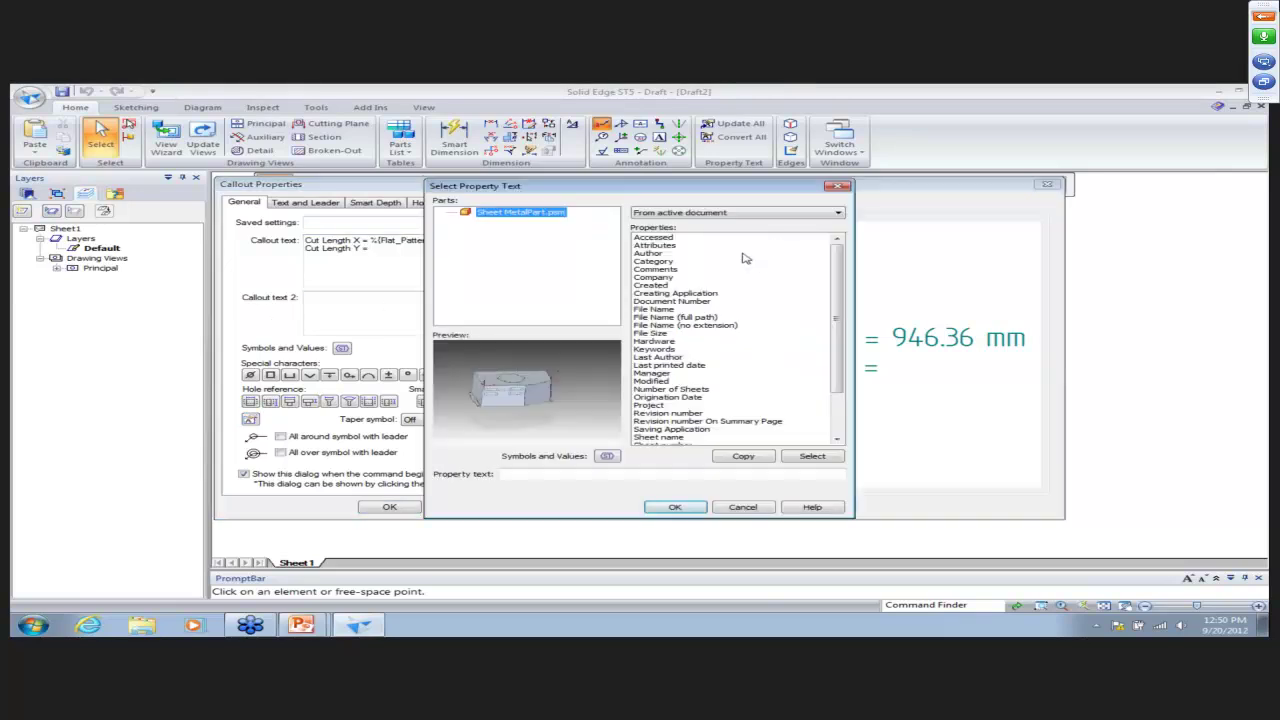
pyautogui.click(703, 213)
pyautogui.click(701, 252)
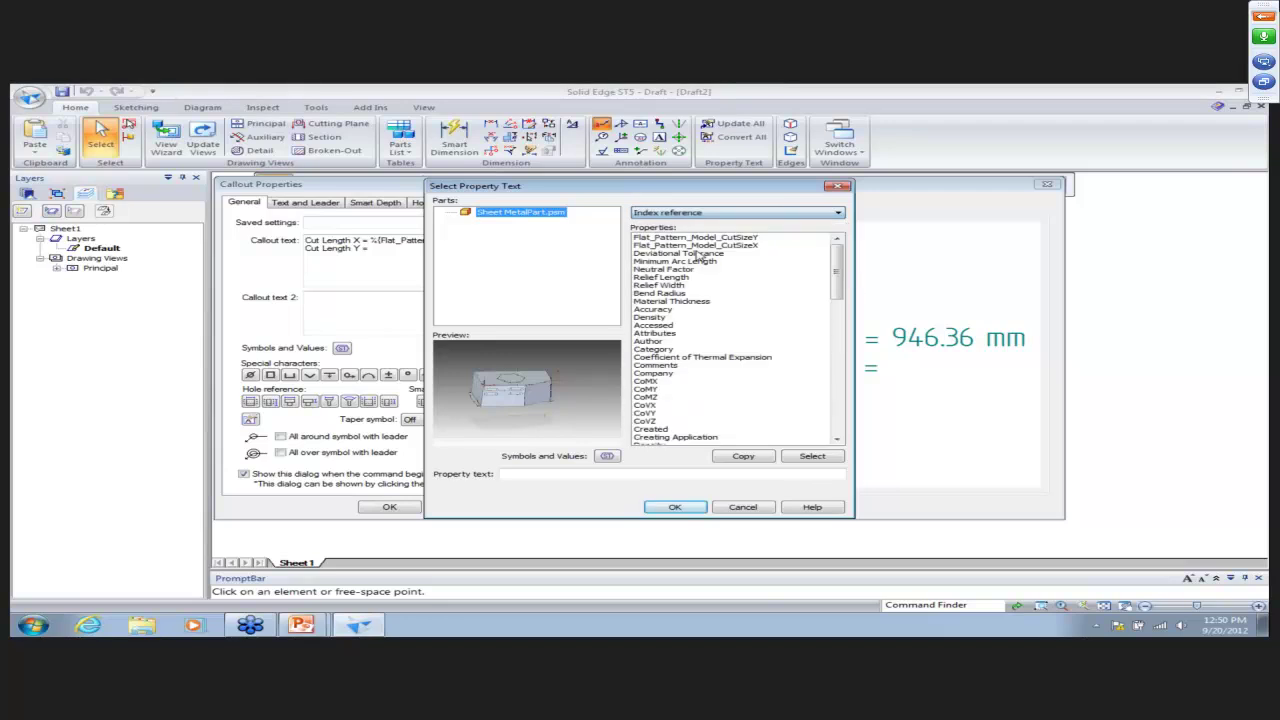
pyautogui.click(746, 238)
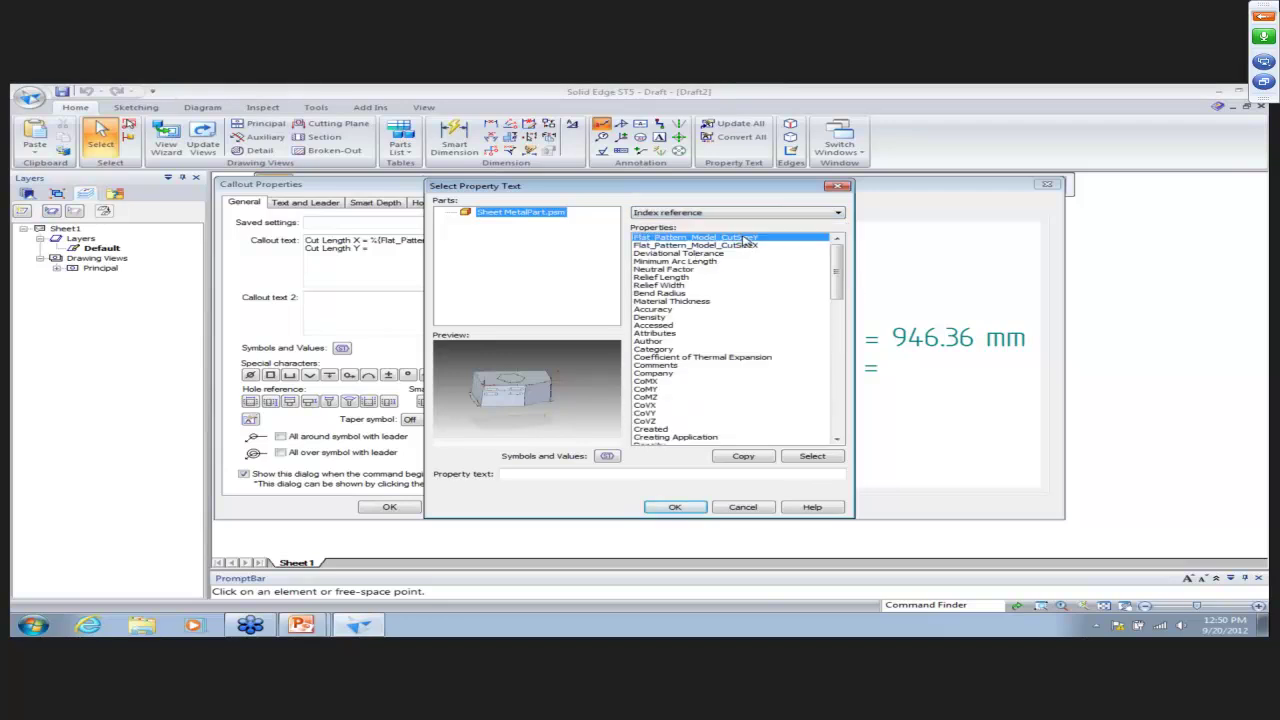
pyautogui.doubleClick(746, 238)
pyautogui.click(675, 507)
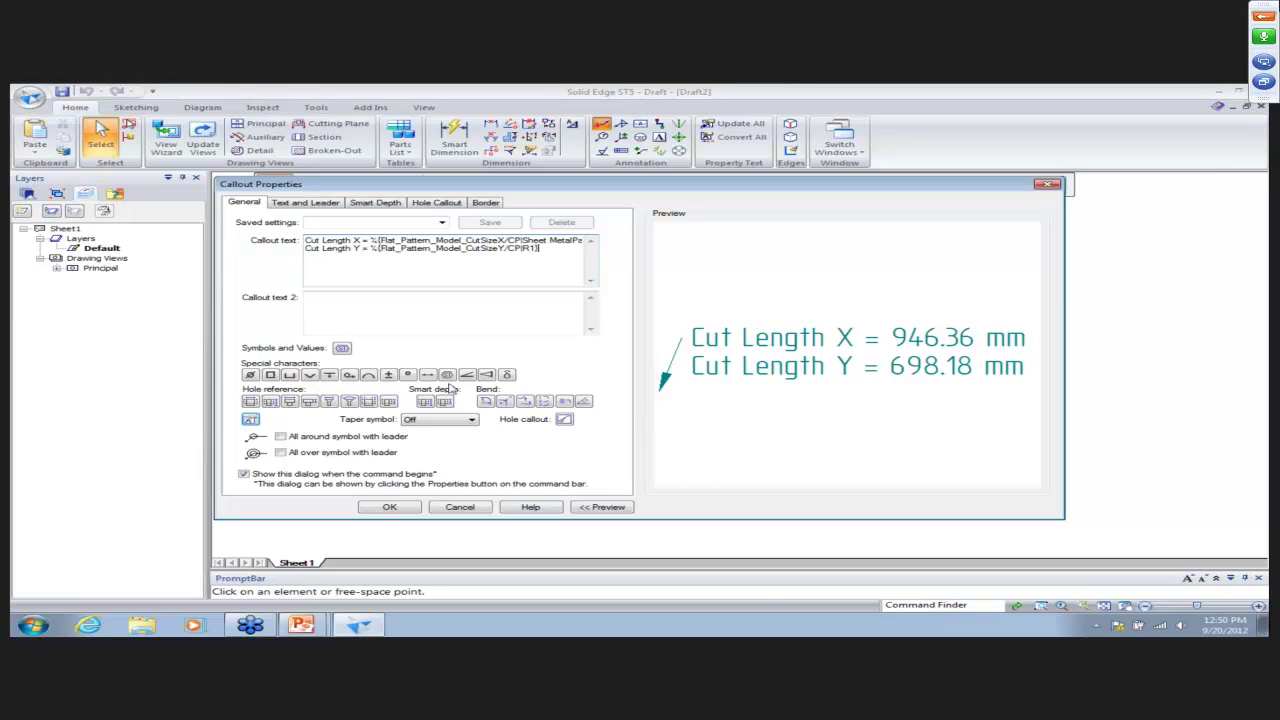
pyautogui.click(397, 507)
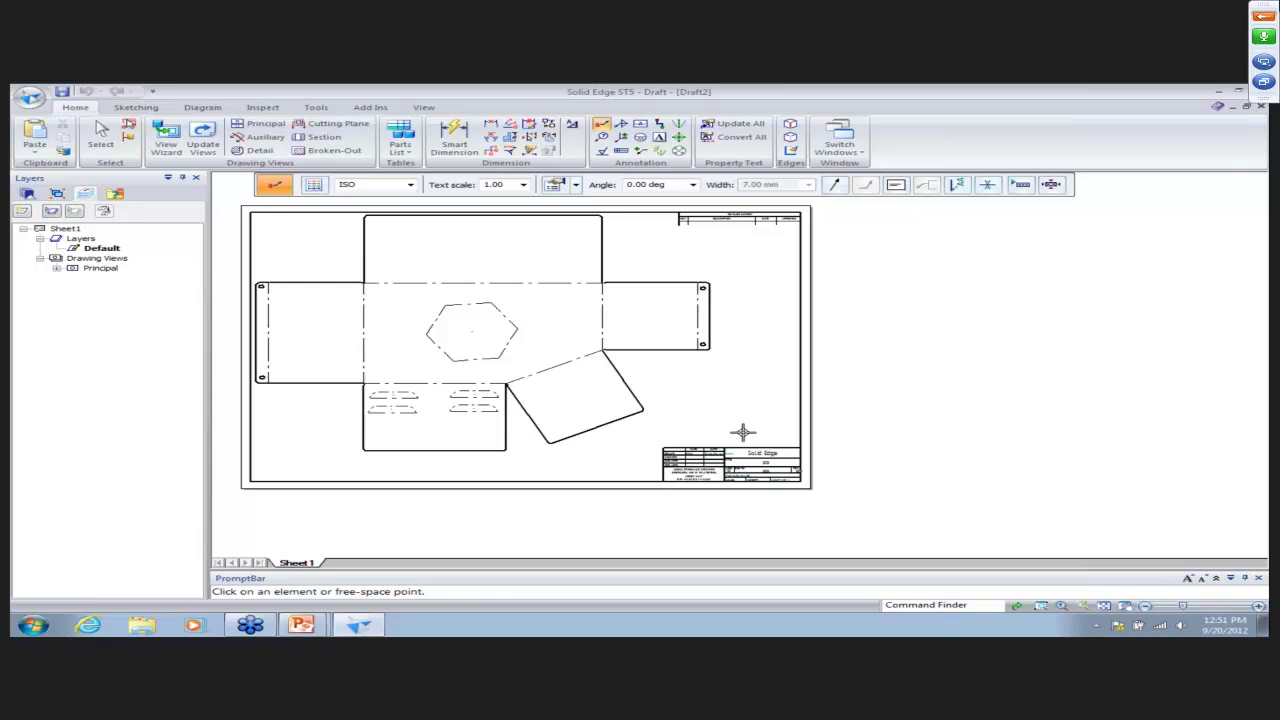
# Set the callout's text scale to 2 and place it in free space just above the title block.
pyautogui.click(523, 186)
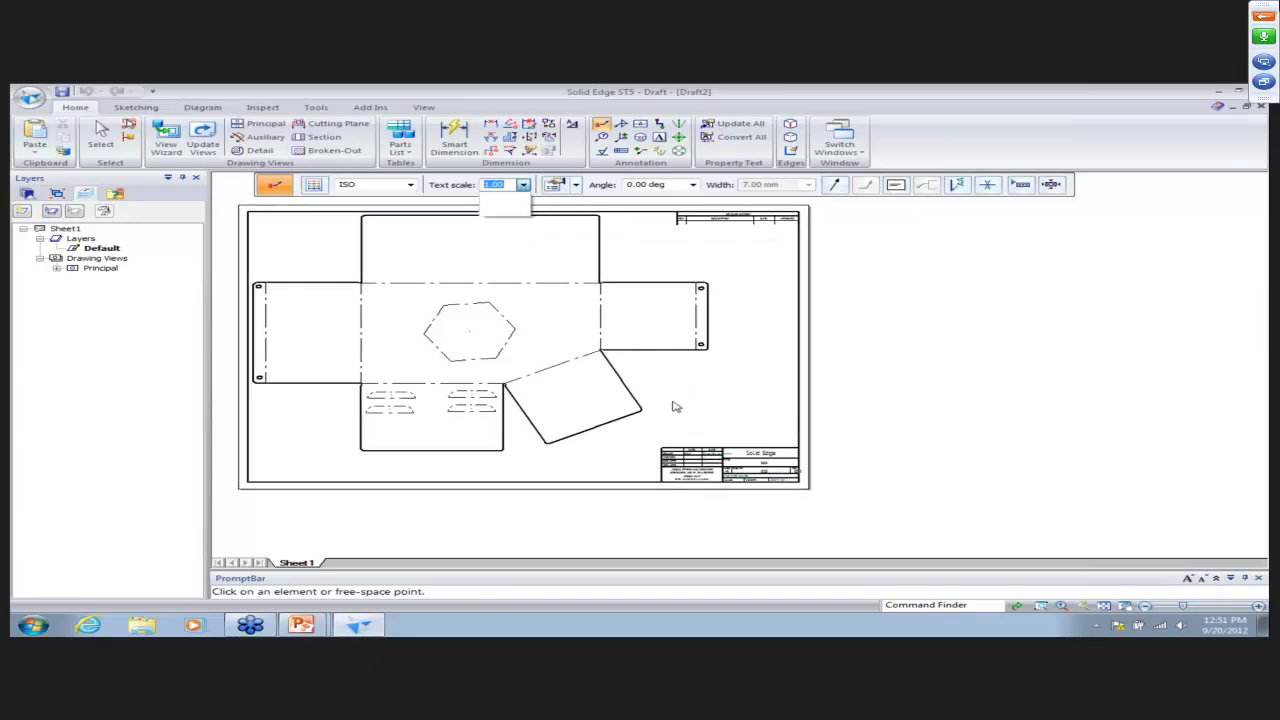
pyautogui.scroll(3, 677, 406)
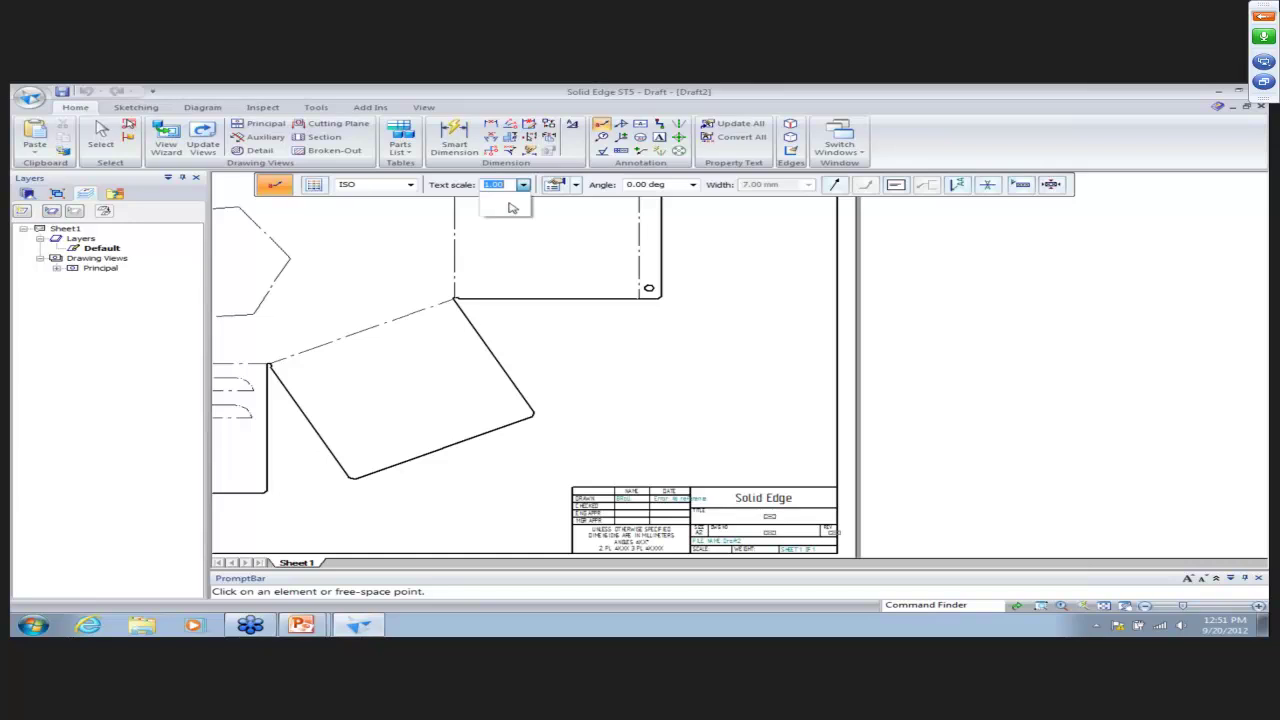
pyautogui.write('2')
pyautogui.press('Return')
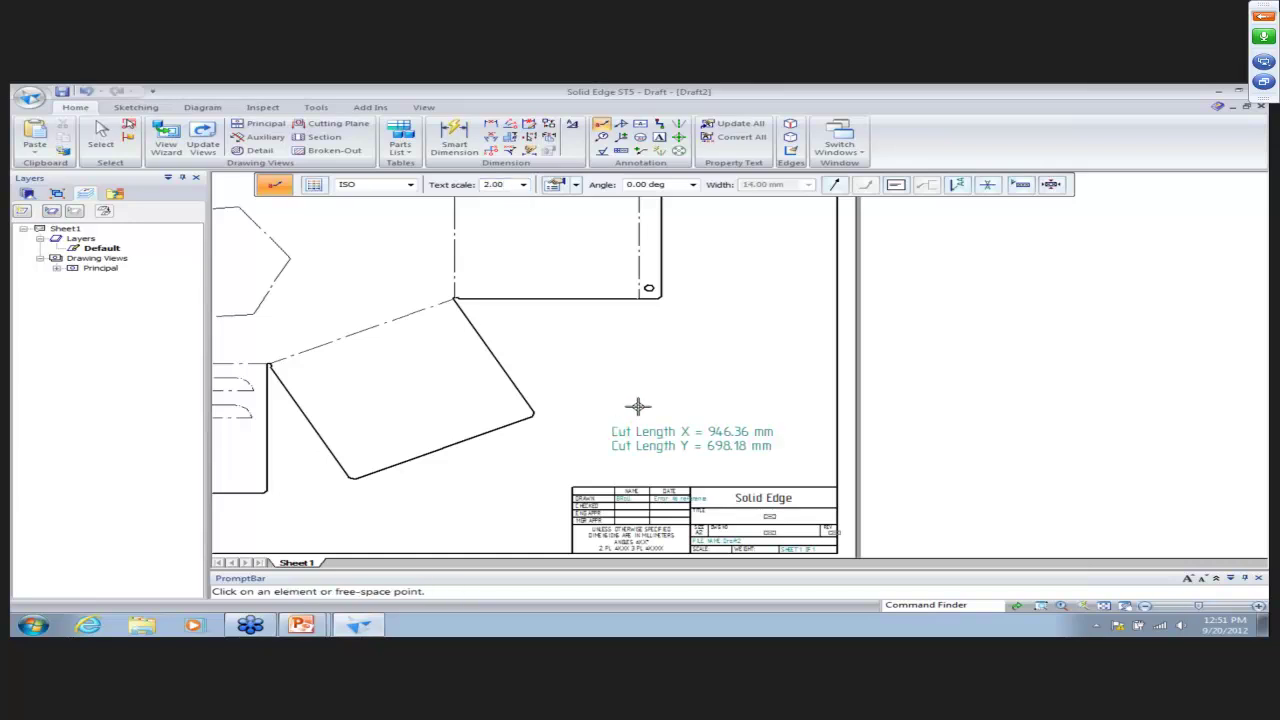
pyautogui.click(622, 414)
pyautogui.press('Escape')
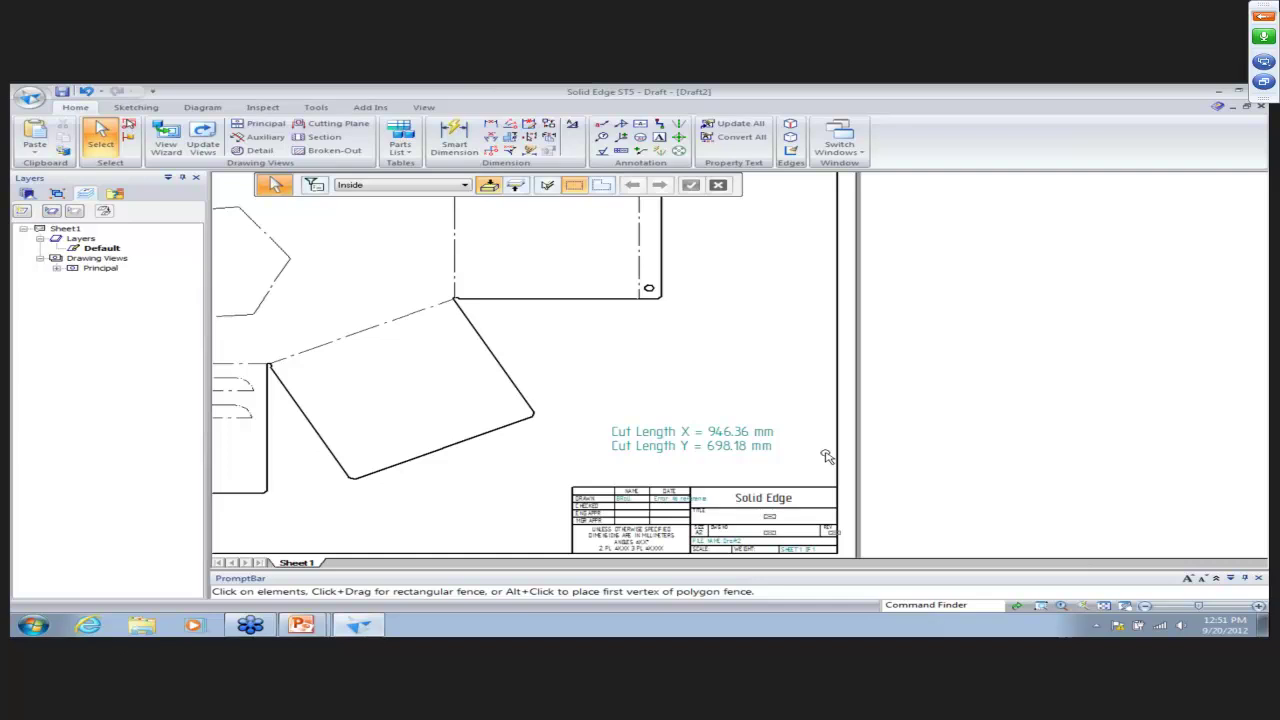
pyautogui.scroll(-5, 717, 463)
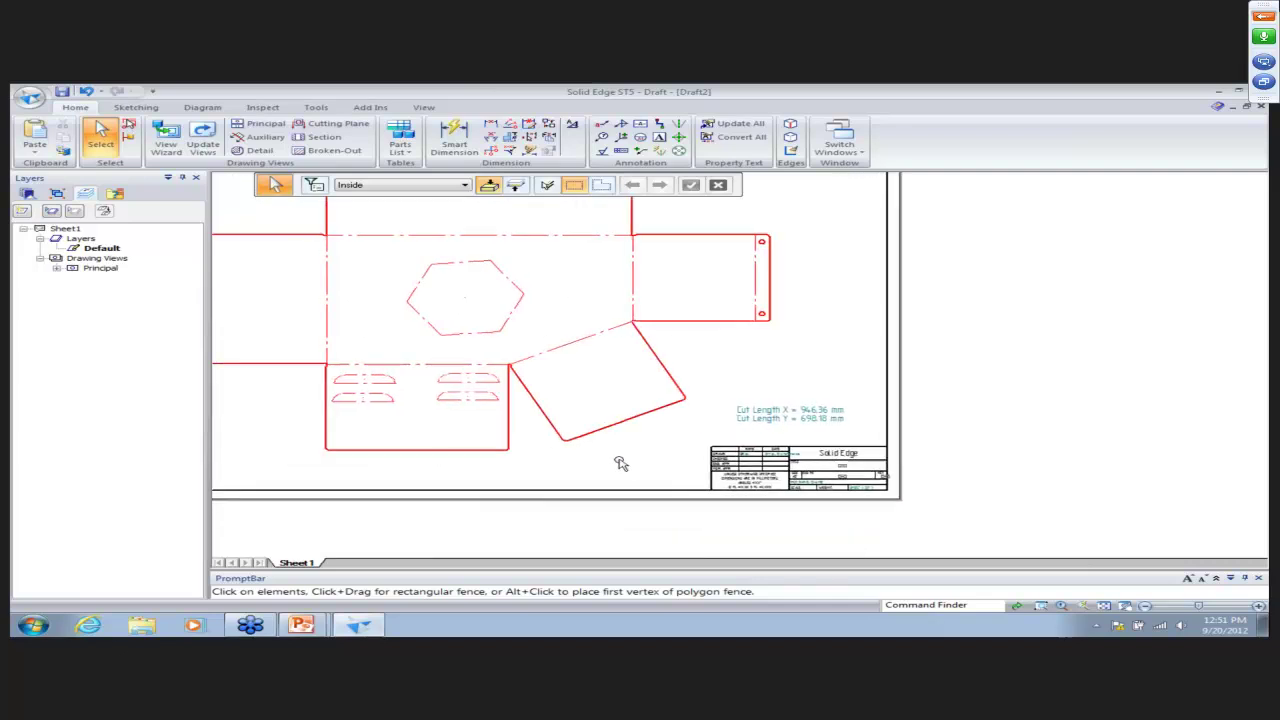
# Switch to the flat Pattern slide show in PowerPoint and advance past the Agenda slide.
pyautogui.moveTo(318, 622)
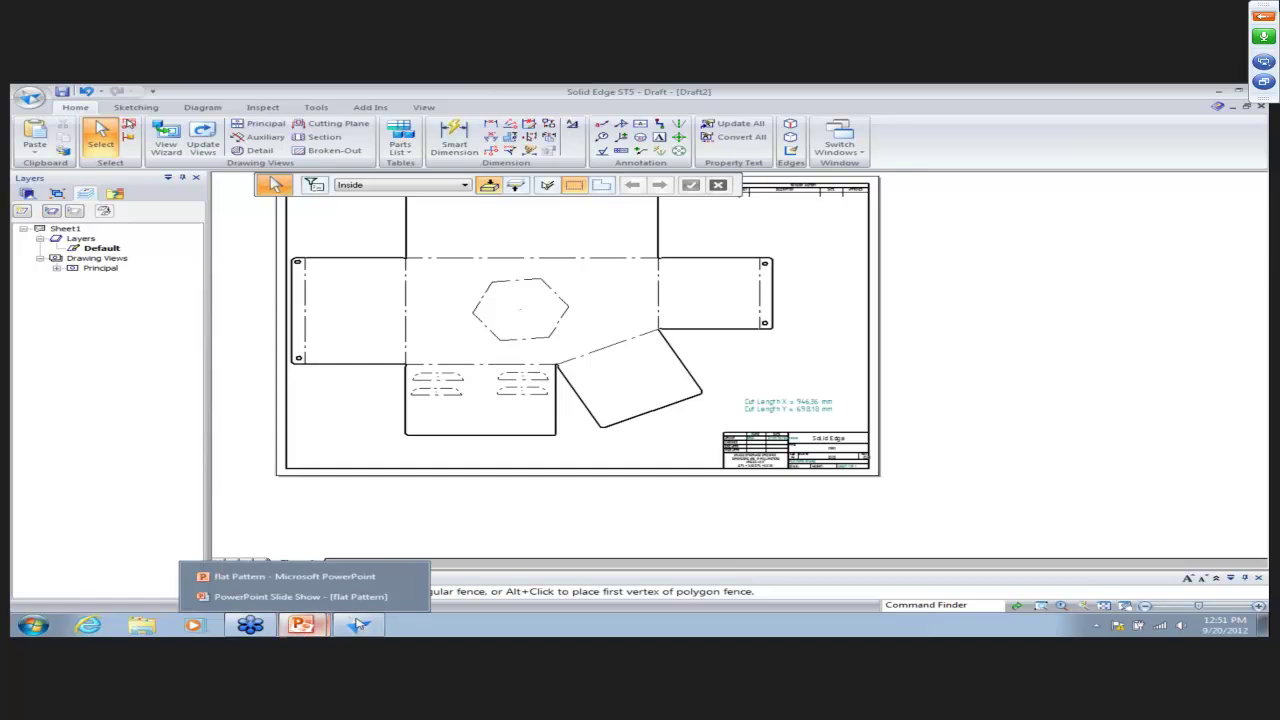
pyautogui.click(332, 597)
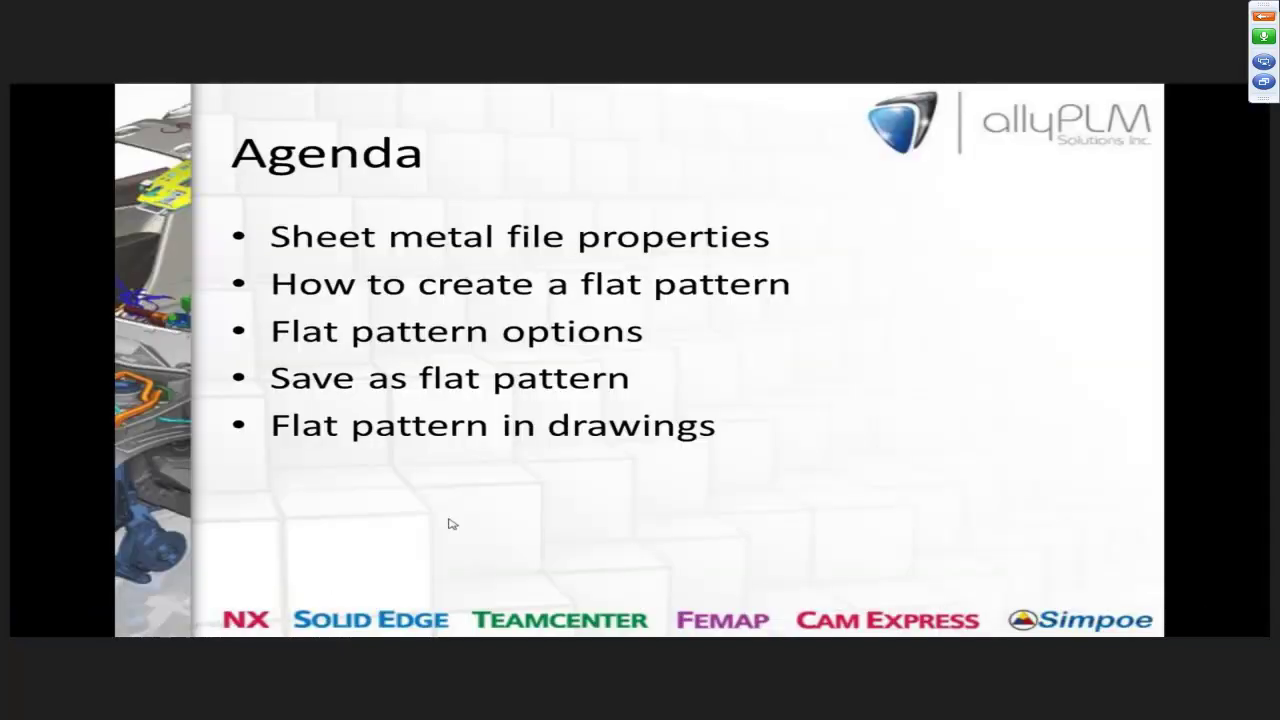
pyautogui.press('Right')
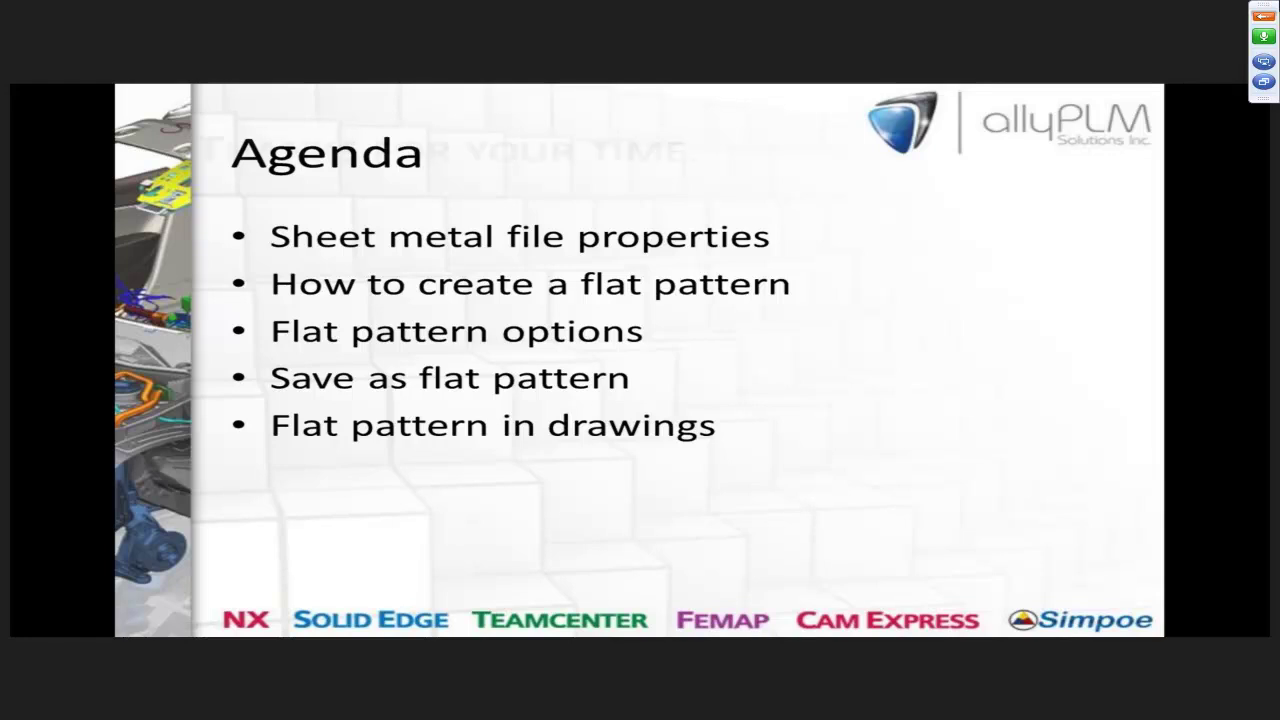